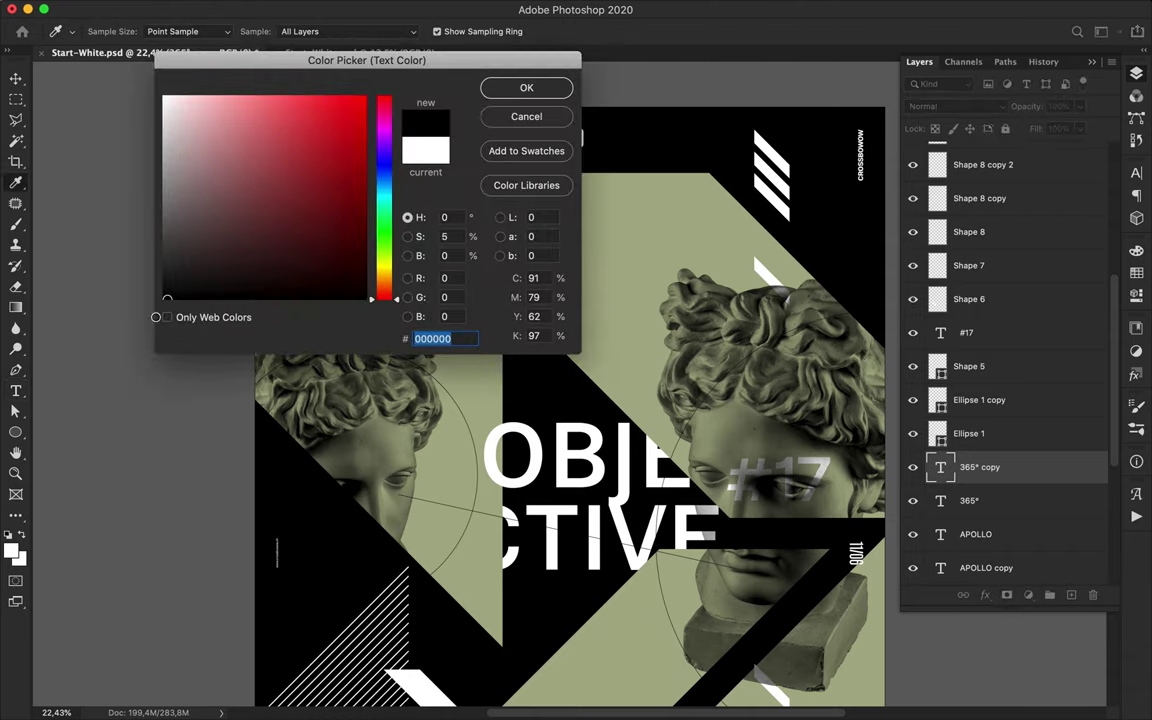
Apply black to the duplicated 365° text and place more white copies of 365° stacked above it.
{"action": "left_click", "coordinate": [546, 89]}
{"action": "key", "text": "v"}
{"action": "left_click_drag", "start_coordinate": [373, 302], "coordinate": [374, 181]}
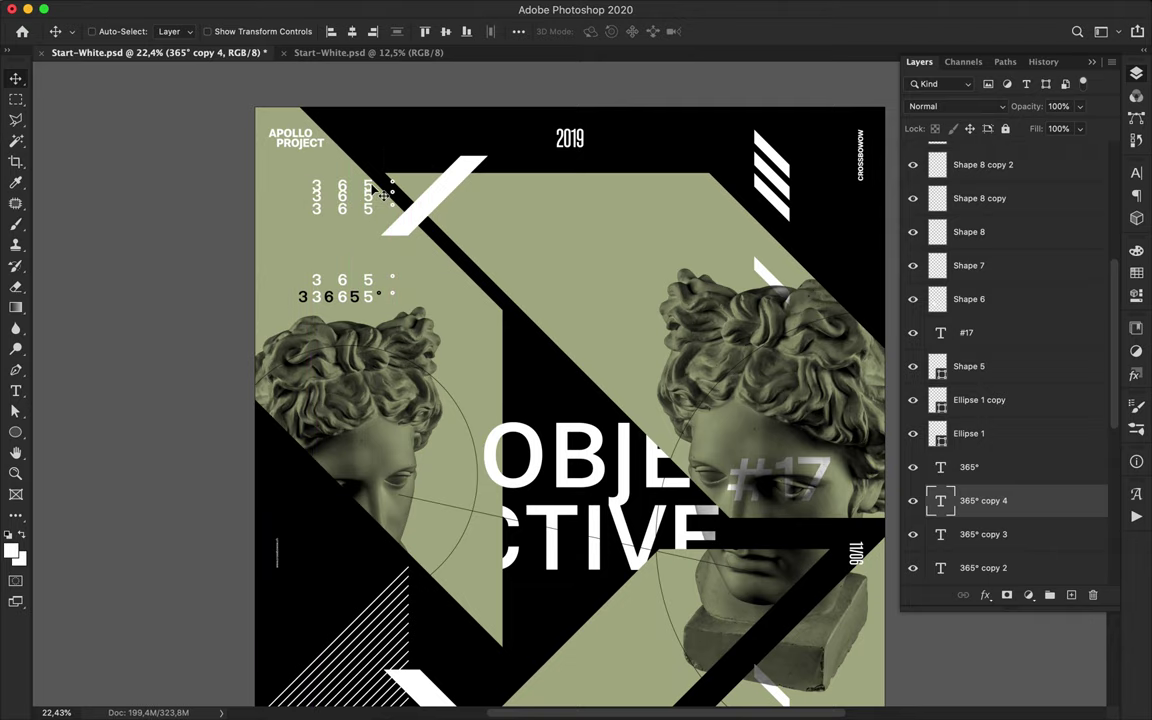
Duplicate the APOLLO text several times below the original, with uneven and partly overlapping vertical spacing.
{"action": "scroll", "coordinate": [396, 181], "scroll_direction": "down", "scroll_amount": 4}
{"action": "scroll", "coordinate": [396, 181], "scroll_direction": "right", "scroll_amount": 6}
{"action": "scroll", "coordinate": [396, 178], "scroll_direction": "down", "scroll_amount": 4}
{"action": "scroll", "coordinate": [396, 178], "scroll_direction": "up", "scroll_amount": 3}
{"action": "left_click", "coordinate": [333, 200], "text": "super"}
{"action": "scroll", "coordinate": [298, 150], "scroll_direction": "up", "scroll_amount": 3}
{"action": "left_click_drag", "start_coordinate": [297, 147], "coordinate": [303, 159]}
{"action": "scroll", "coordinate": [458, 432], "scroll_direction": "down", "scroll_amount": 5}
{"action": "left_click_drag", "start_coordinate": [430, 402], "coordinate": [428, 439]}
{"action": "left_click_drag", "start_coordinate": [428, 440], "coordinate": [425, 456]}
{"action": "double_click", "coordinate": [428, 446]}
{"action": "key", "text": "Escape"}
Draw a right-angled triangle with the Pen tool at the poster's bottom edge, just left of the vertical black band.
{"action": "scroll", "coordinate": [425, 456], "scroll_direction": "left", "scroll_amount": 6}
{"action": "scroll", "coordinate": [425, 456], "scroll_direction": "down", "scroll_amount": 1}
{"action": "scroll", "coordinate": [426, 460], "scroll_direction": "up", "scroll_amount": 4}
{"action": "key", "text": "p"}
{"action": "left_click", "coordinate": [504, 686]}
{"action": "left_click", "coordinate": [504, 629], "text": "shift"}
{"action": "left_click", "coordinate": [440, 690], "text": "shift"}
{"action": "left_click", "coordinate": [506, 688]}
{"action": "left_click", "coordinate": [504, 688]}
Fill the bottom triangle with the poster's olive green and enlarge it slightly toward the upper left.
{"action": "left_click", "coordinate": [177, 31]}
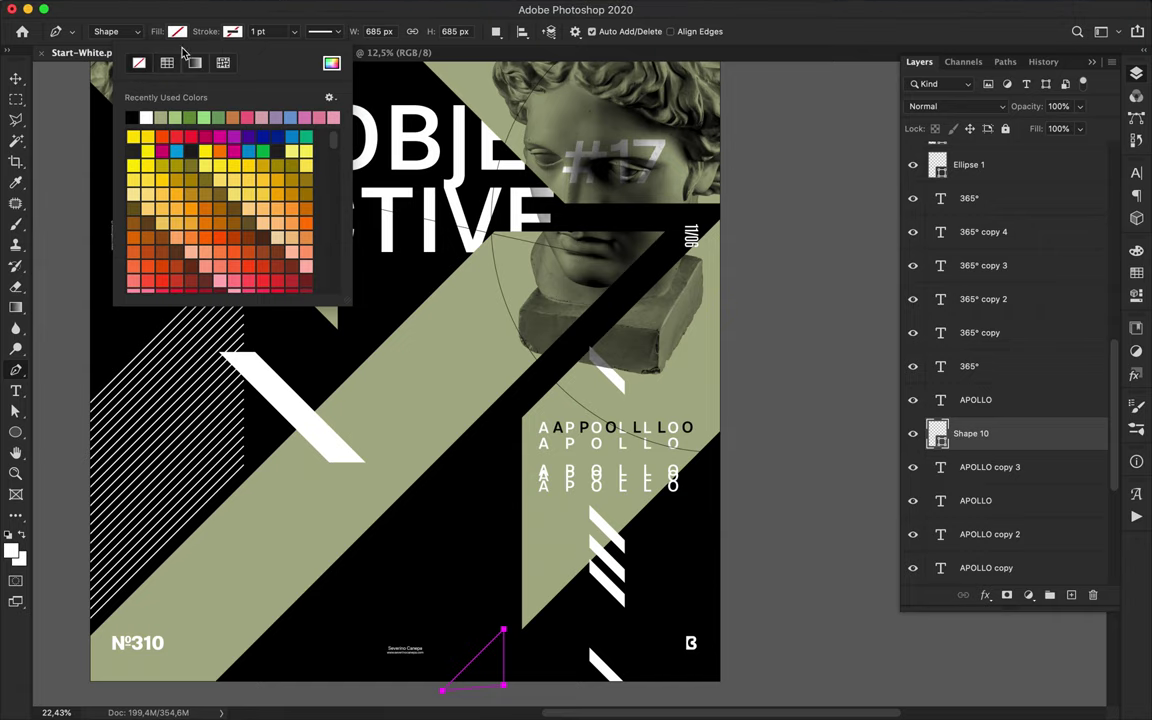
{"action": "scroll", "coordinate": [84, 117], "scroll_direction": "down", "scroll_amount": 3}
{"action": "left_click", "coordinate": [105, 117]}
{"action": "key", "text": "v"}
{"action": "scroll", "coordinate": [755, 388], "scroll_direction": "down", "scroll_amount": 2}
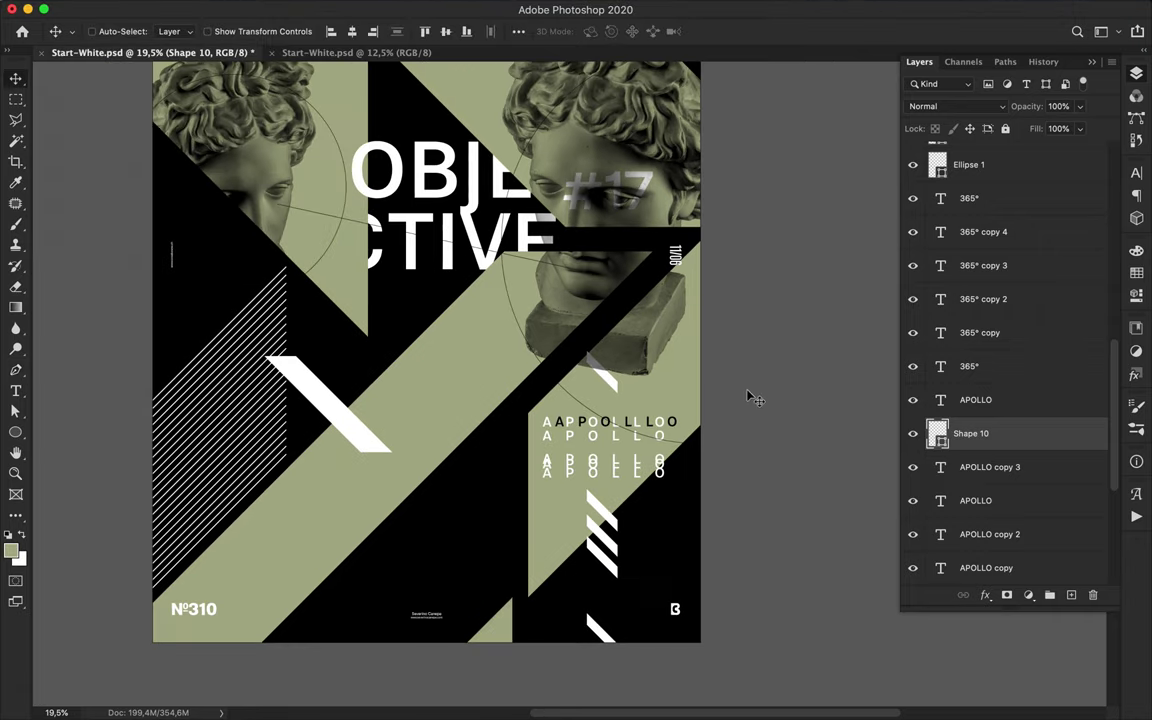
{"action": "key", "text": "super+t"}
{"action": "key", "text": "Return"}
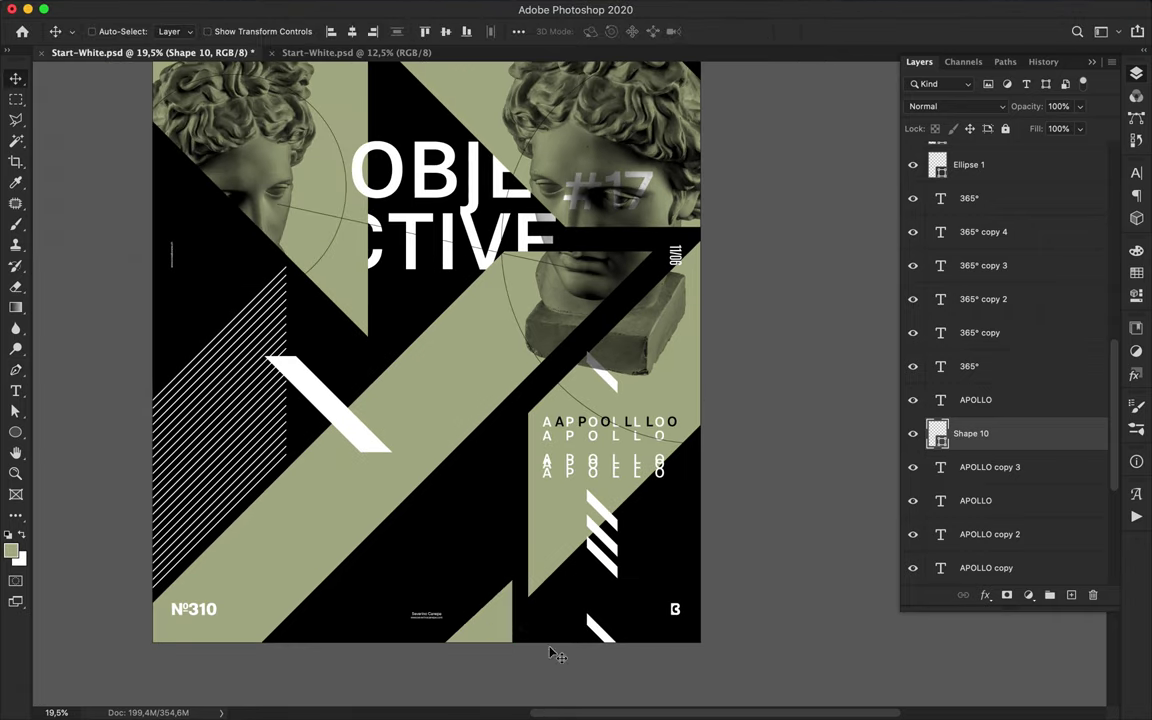
Draw an olive green shape with a diagonal lower edge in the poster's upper-right corner and shift it slightly downward.
{"action": "scroll", "coordinate": [632, 447], "scroll_direction": "up", "scroll_amount": 5}
{"action": "key", "text": "p"}
{"action": "left_click", "coordinate": [642, 399]}
{"action": "left_click", "coordinate": [588, 346]}
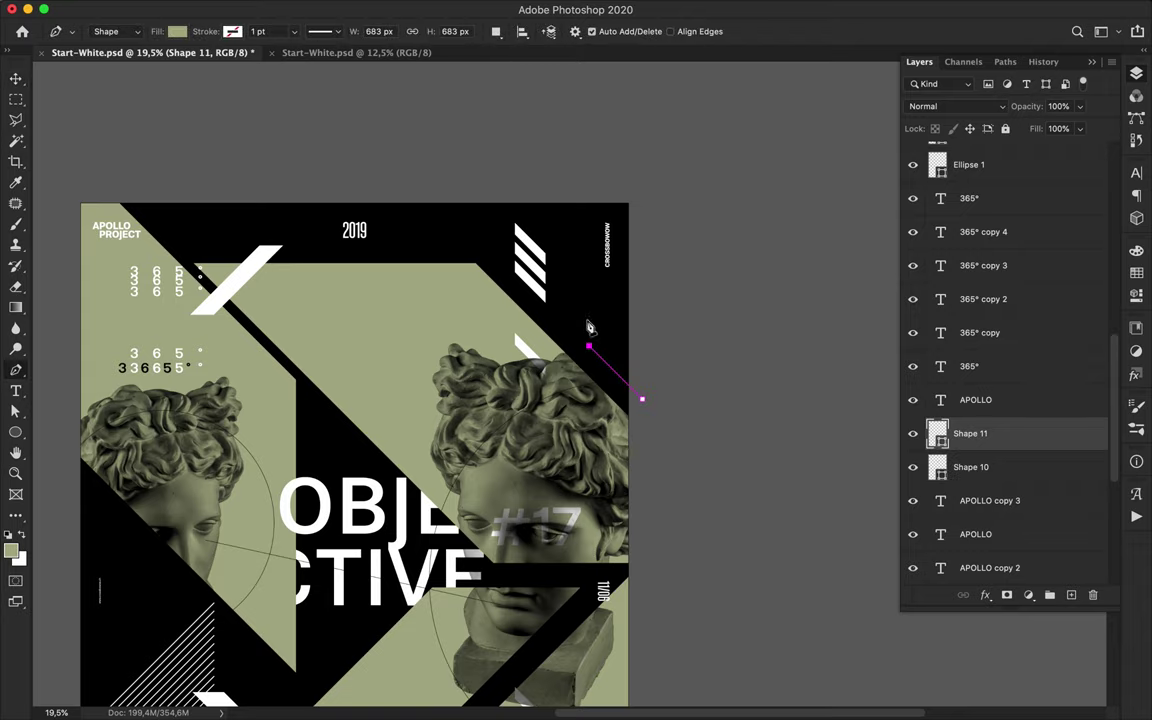
{"action": "left_click", "coordinate": [588, 177]}
{"action": "left_click", "coordinate": [655, 176]}
{"action": "left_click", "coordinate": [642, 399]}
{"action": "key", "text": "v"}
{"action": "left_click_drag", "start_coordinate": [619, 308], "coordinate": [619, 327]}
{"action": "scroll", "coordinate": [380, 248], "scroll_direction": "down", "scroll_amount": 4}
{"action": "key", "text": "super+0"}
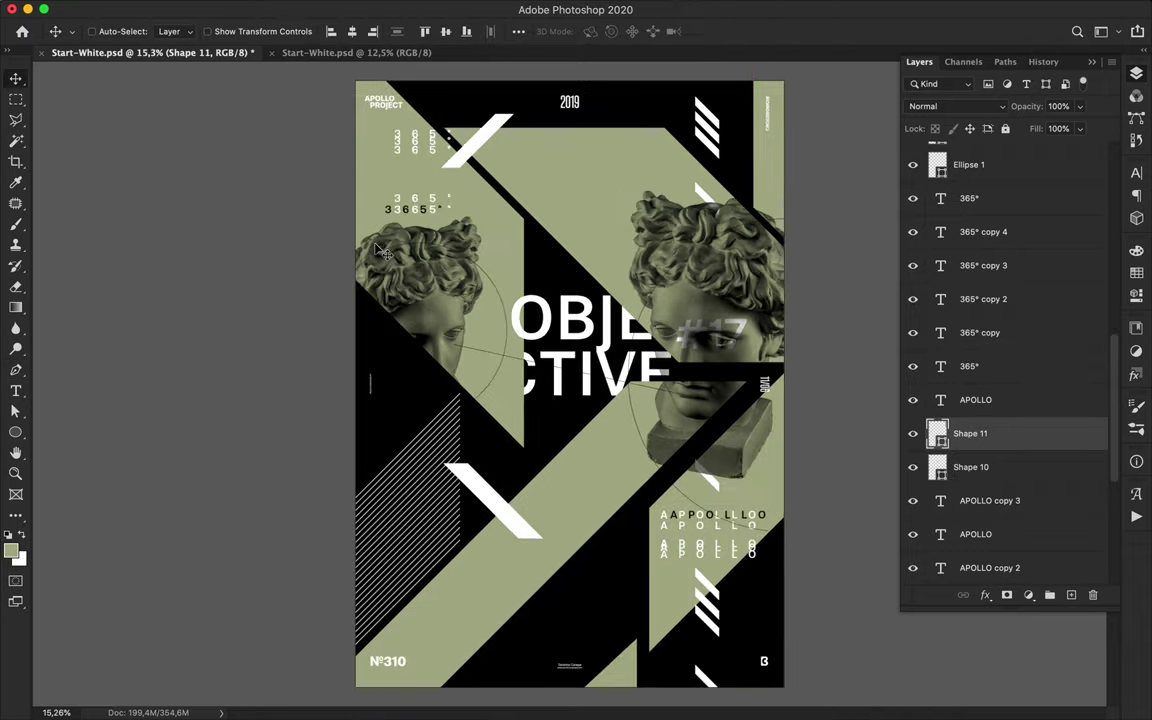
Draw an olive green triangle at the poster's left edge, between the diagonal black band and the thin striped lines.
{"action": "key", "text": "p"}
{"action": "left_click", "coordinate": [346, 487]}
{"action": "left_click", "coordinate": [433, 400]}
{"action": "left_click", "coordinate": [336, 302]}
{"action": "left_click", "coordinate": [346, 487]}
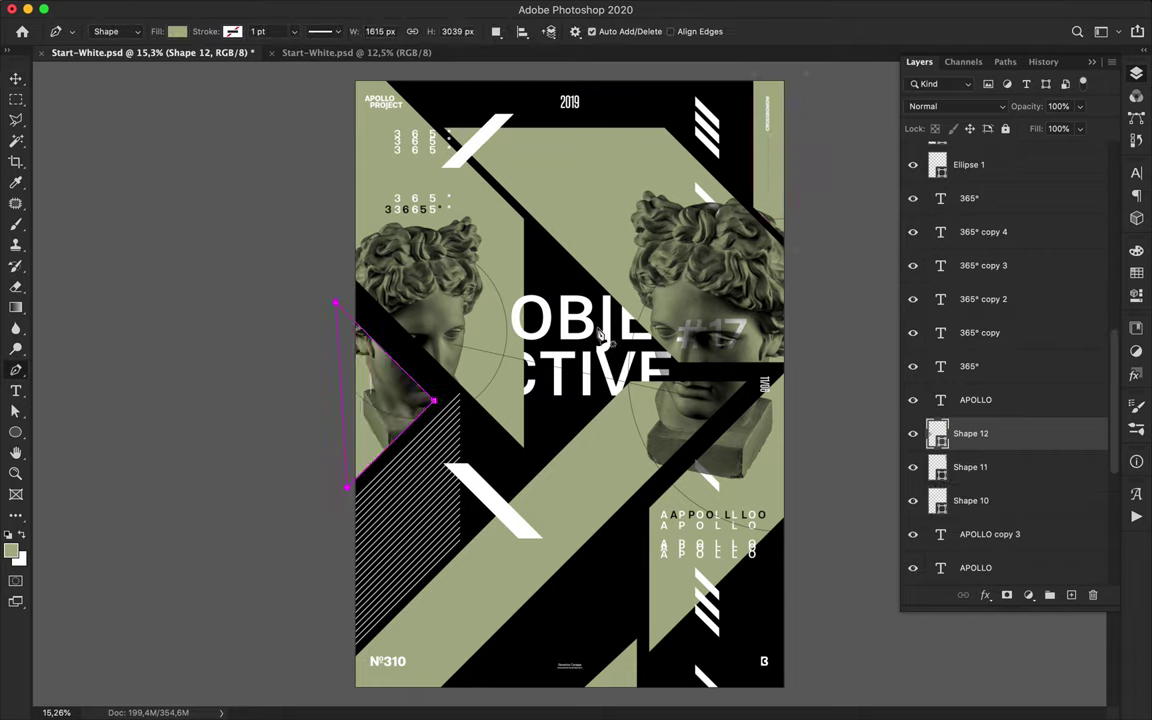
Duplicate the right statue's layer, Levels 1 copy, and hide the original.
{"action": "key", "text": "v"}
{"action": "left_click", "coordinate": [727, 292]}
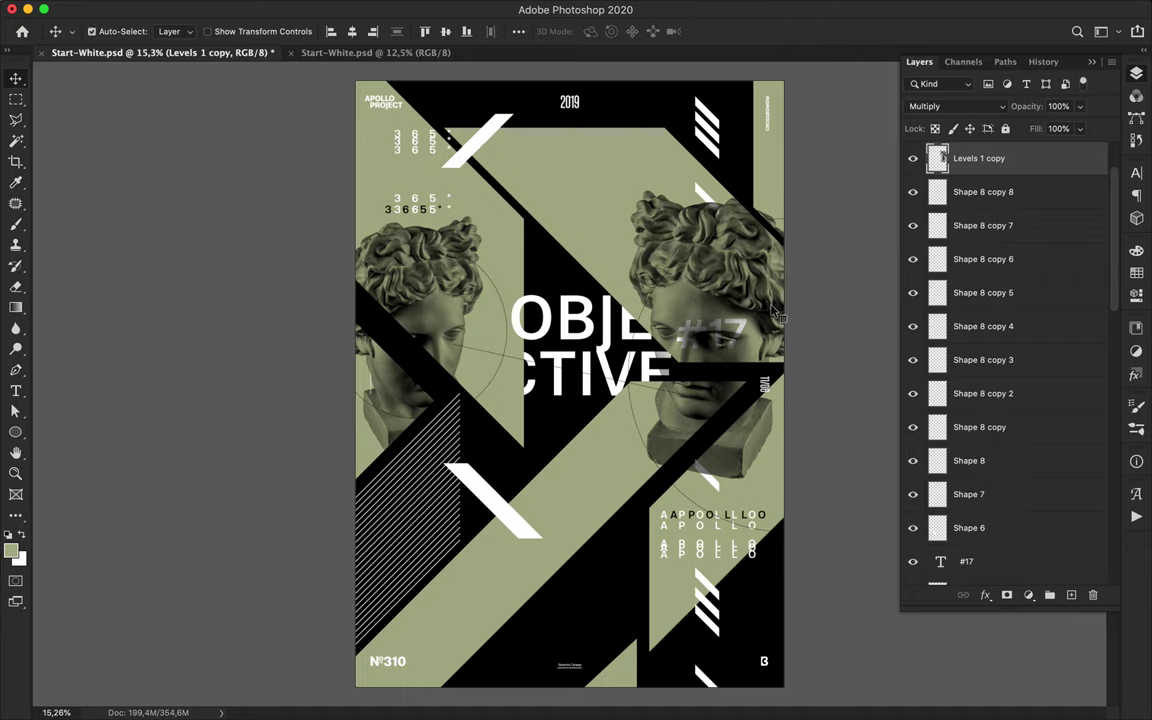
{"action": "scroll", "coordinate": [978, 190], "scroll_direction": "up", "scroll_amount": 3}
{"action": "left_click_drag", "start_coordinate": [984, 230], "coordinate": [990, 222]}
{"action": "left_click", "coordinate": [912, 265]}
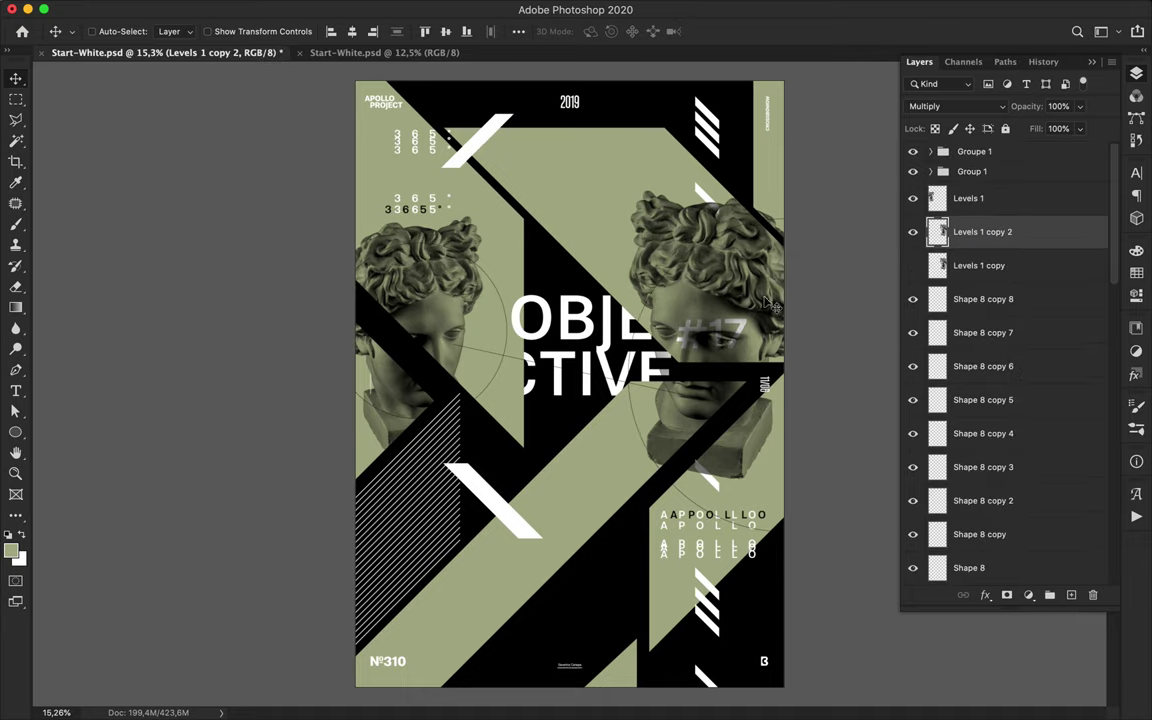
Select the eye area of the right statue with the Polygonal Lasso and paste it as a separate, repositioned layer.
{"action": "key", "text": "l"}
{"action": "left_click", "coordinate": [704, 378]}
{"action": "left_click", "coordinate": [639, 314], "text": "shift"}
{"action": "left_click", "coordinate": [797, 314]}
{"action": "left_click", "coordinate": [797, 375]}
{"action": "left_click", "coordinate": [705, 381]}
{"action": "key", "text": "super+c"}
{"action": "key", "text": "super+v"}
{"action": "key", "text": "v"}
{"action": "mouse_move", "coordinate": [704, 371]}
{"action": "left_mouse_down"}
{"action": "mouse_move", "coordinate": [718, 361]}
{"action": "mouse_move", "coordinate": [714, 371]}
{"action": "left_mouse_up"}
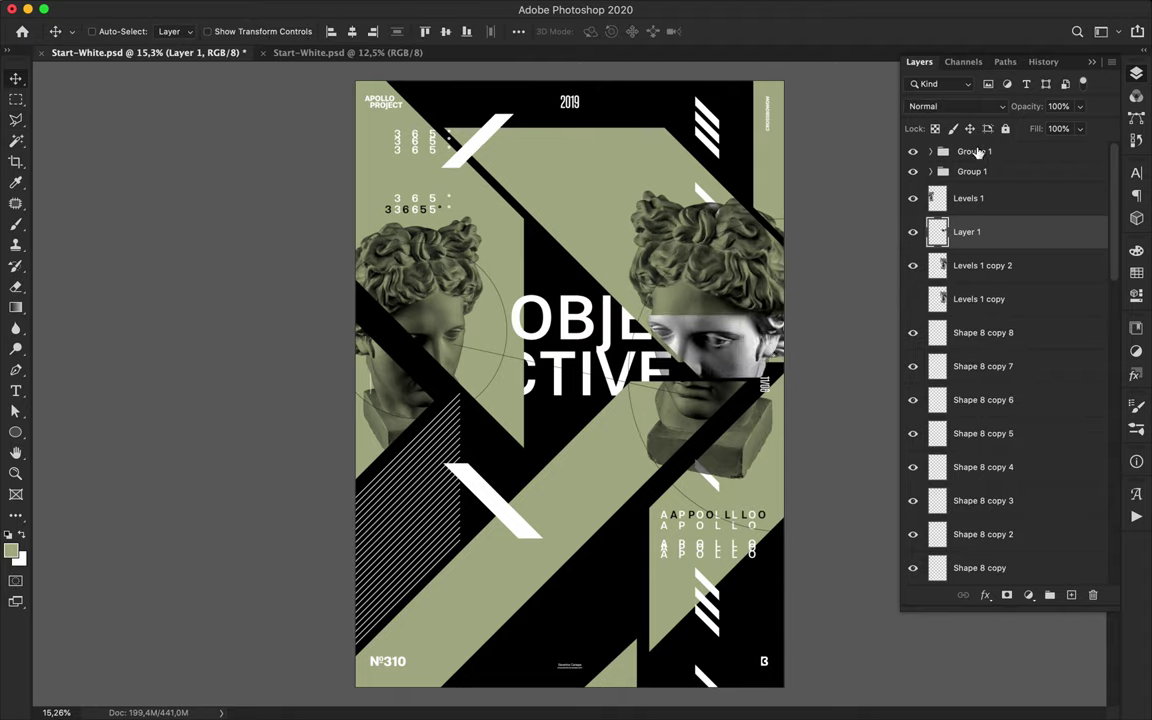
Set the pasted eye strip to Multiply and, with Levels 1 copy 2 hidden, move the strip slightly up and left.
{"action": "left_click", "coordinate": [955, 106]}
{"action": "left_click", "coordinate": [925, 147]}
{"action": "left_click", "coordinate": [913, 199]}
{"action": "left_click", "coordinate": [913, 265]}
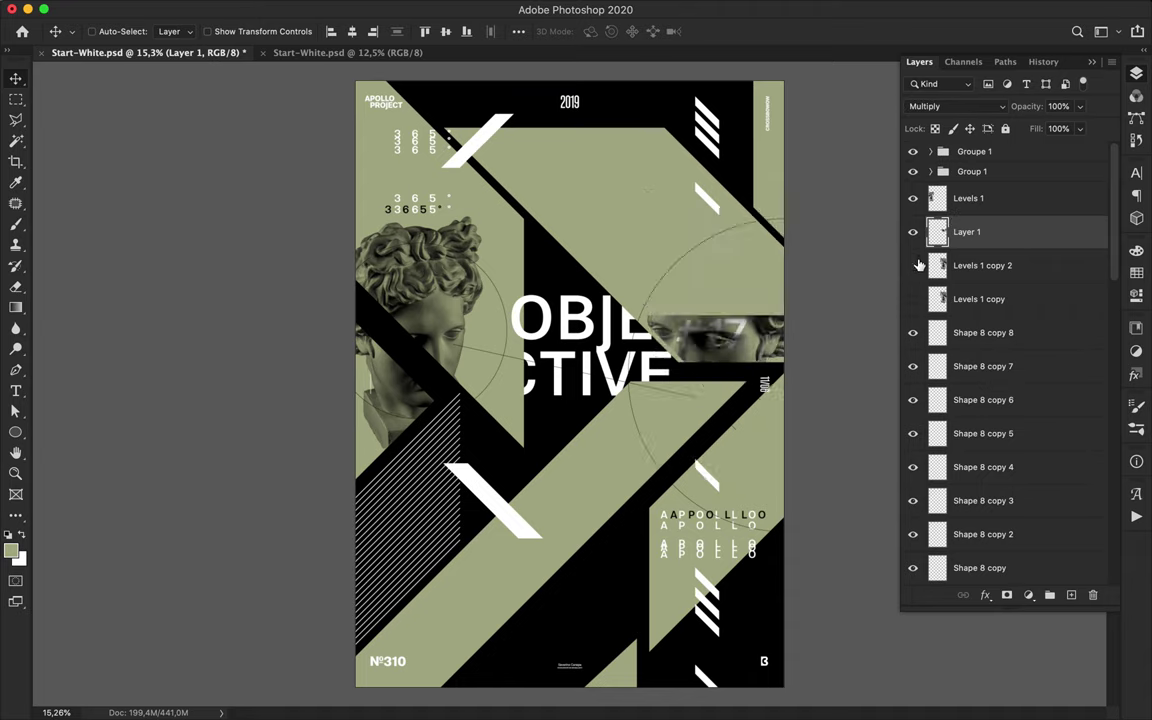
{"action": "left_click_drag", "start_coordinate": [771, 329], "coordinate": [741, 324]}
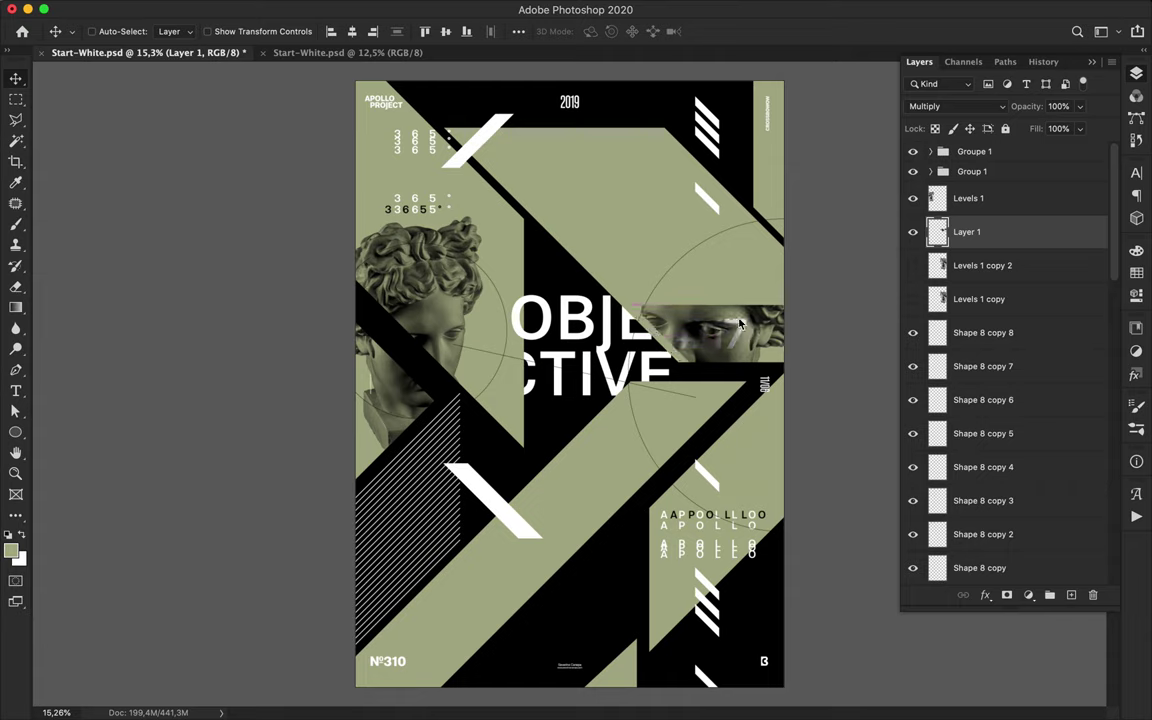
Outline a slanted area over the right statue's curls and eyes on Levels 1 copy 2, then hide that layer.
{"action": "left_click", "coordinate": [913, 265]}
{"action": "key", "text": "l"}
{"action": "left_click", "coordinate": [621, 322]}
{"action": "left_click", "coordinate": [698, 243], "text": "shift"}
{"action": "left_click", "coordinate": [875, 245], "text": "shift"}
{"action": "left_click", "coordinate": [767, 355], "text": "shift"}
{"action": "left_click", "coordinate": [598, 355], "text": "shift"}
{"action": "left_click", "coordinate": [621, 322]}
{"action": "left_click", "coordinate": [986, 270]}
{"action": "left_click", "coordinate": [912, 266]}
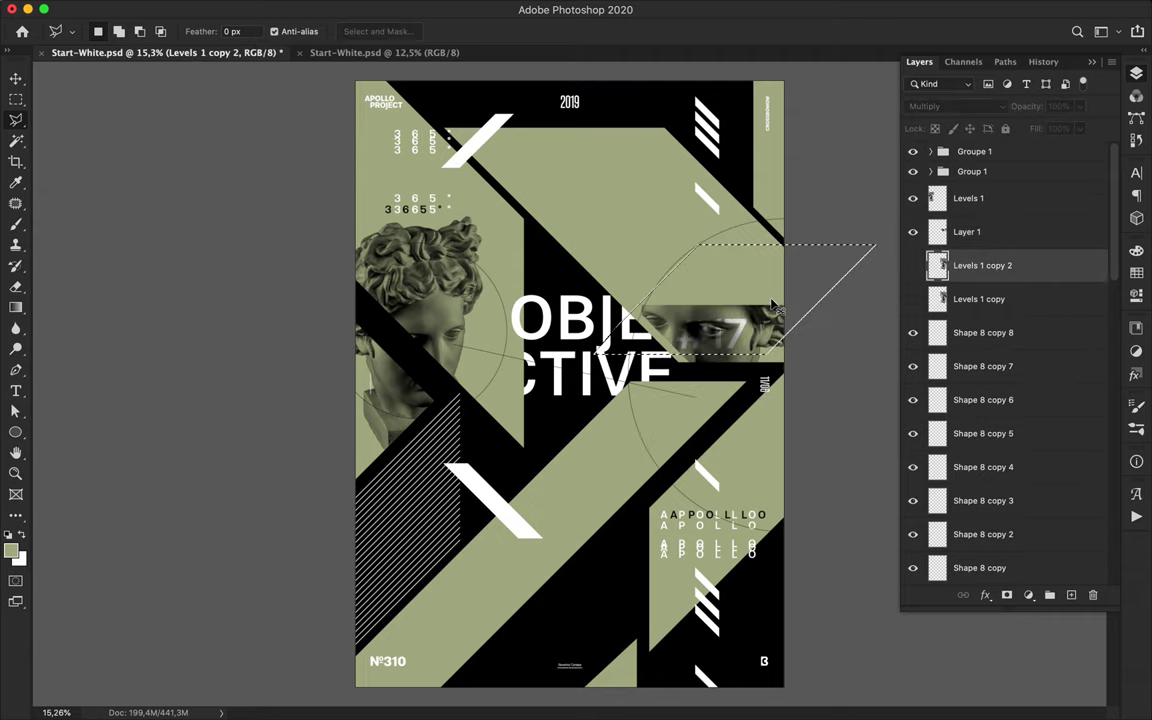
Copy the selected curls and eyes to a new Multiply layer and move it down onto the lower green area.
{"action": "key", "text": "super+j"}
{"action": "left_click", "coordinate": [953, 107]}
{"action": "left_click", "coordinate": [943, 150]}
{"action": "key", "text": "v"}
{"action": "left_click_drag", "start_coordinate": [701, 295], "coordinate": [670, 428]}
Duplicate the left statue onto the upper green area and copy a diagonal strip of its head to a new layer.
{"action": "left_click", "coordinate": [452, 291], "text": "super"}
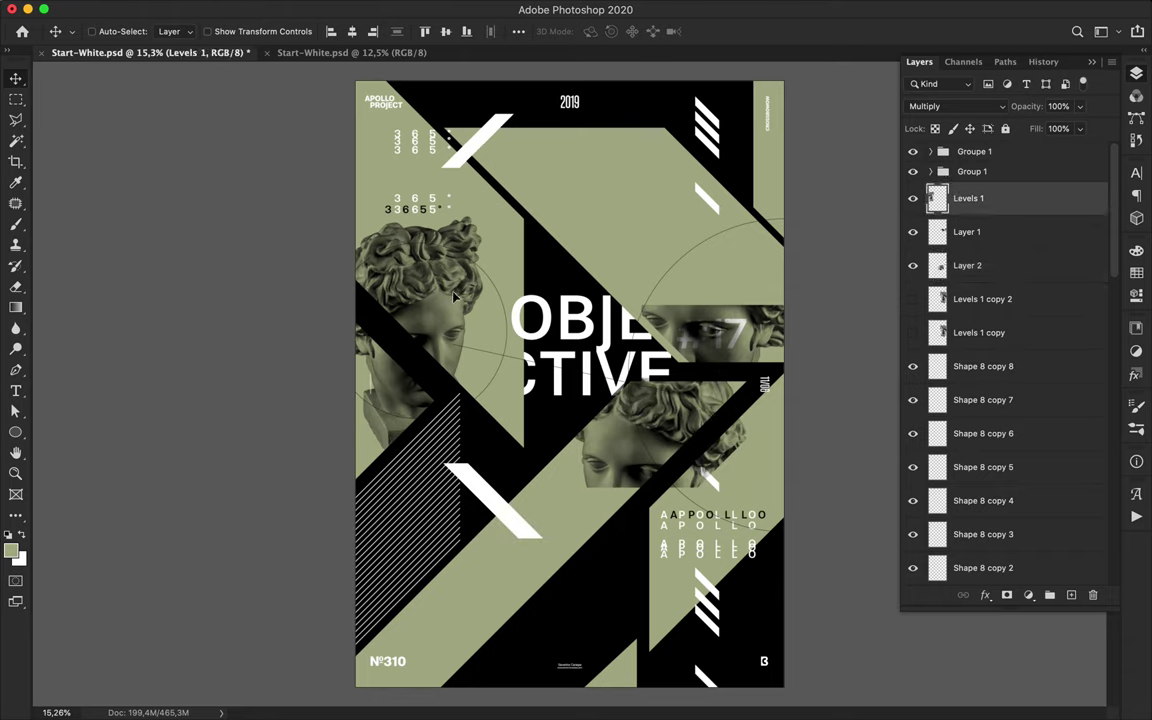
{"action": "left_click_drag", "start_coordinate": [452, 291], "coordinate": [678, 207]}
{"action": "key", "text": "l"}
{"action": "left_click", "coordinate": [716, 254]}
{"action": "left_click", "coordinate": [594, 141]}
{"action": "left_click", "coordinate": [549, 139]}
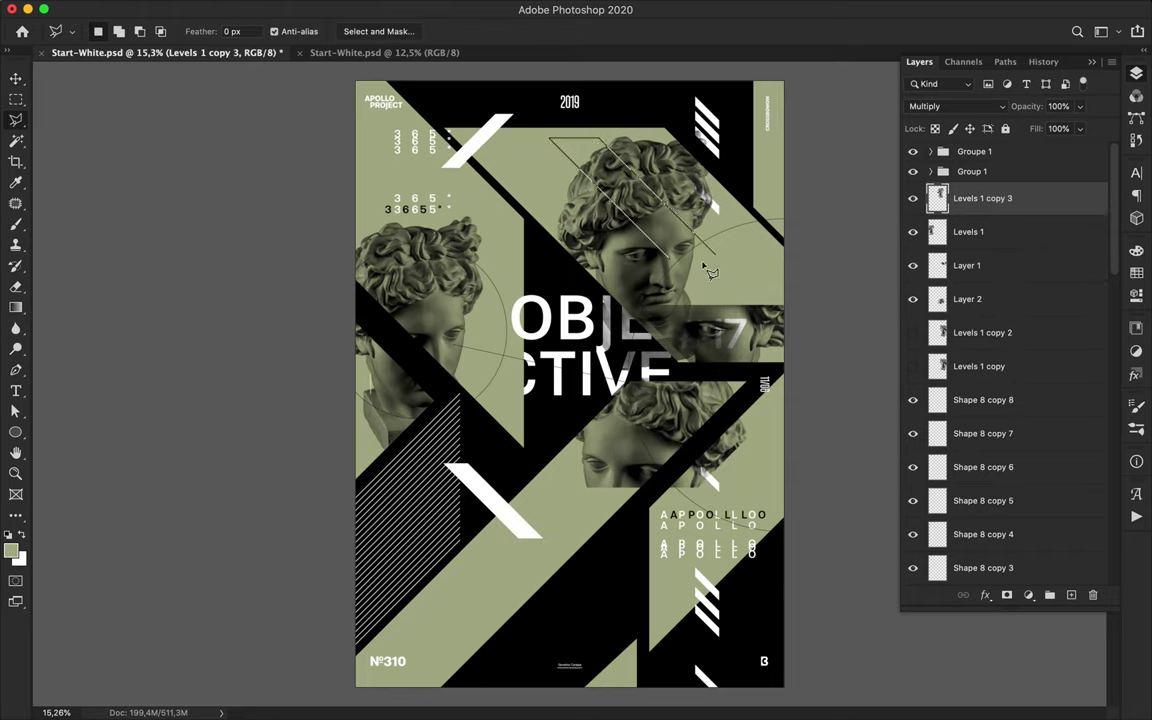
{"action": "left_click", "coordinate": [716, 259]}
{"action": "key", "text": "ctrl+j"}
Set the diagonal head strip to Multiply, hide Levels 1 copy 3, and arrange the strip and a duplicate side by side.
{"action": "key", "text": "v"}
{"action": "left_click", "coordinate": [955, 106]}
{"action": "left_click", "coordinate": [940, 149]}
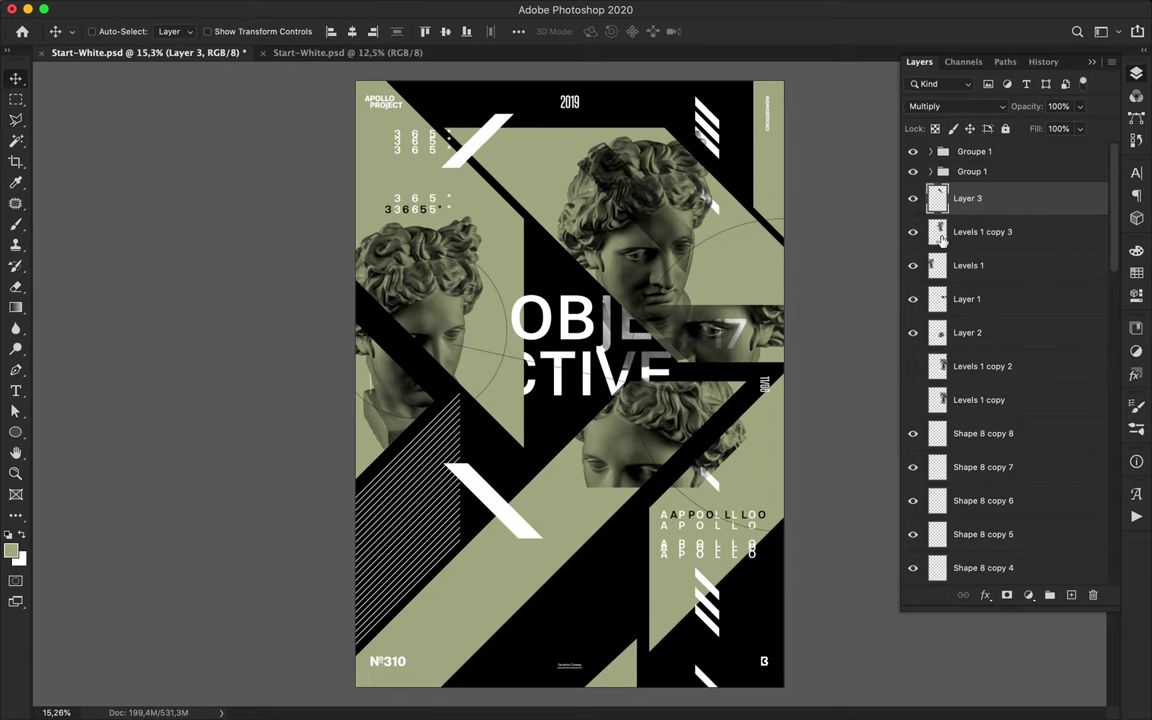
{"action": "left_click", "coordinate": [912, 231]}
{"action": "left_click_drag", "start_coordinate": [673, 228], "coordinate": [703, 240]}
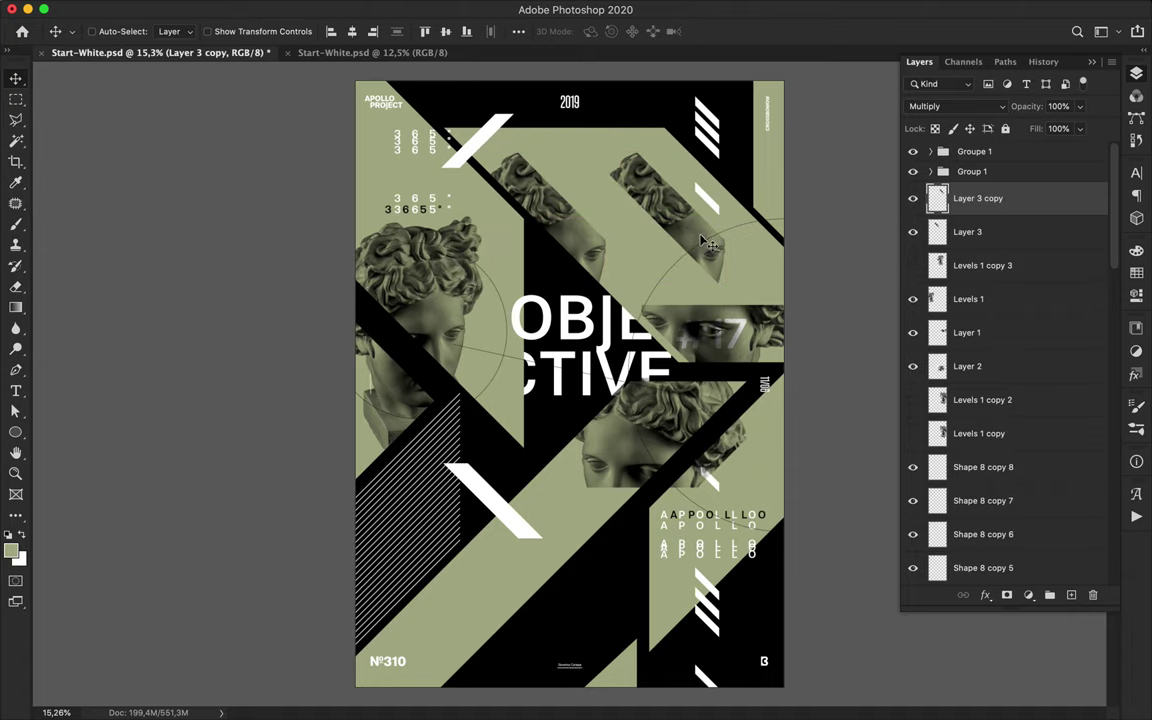
Copy a slanted piece of the lower statue fragment to a new Multiply layer and place it at the green band's lower-left end.
{"action": "key", "text": "p"}
{"action": "key", "text": "l"}
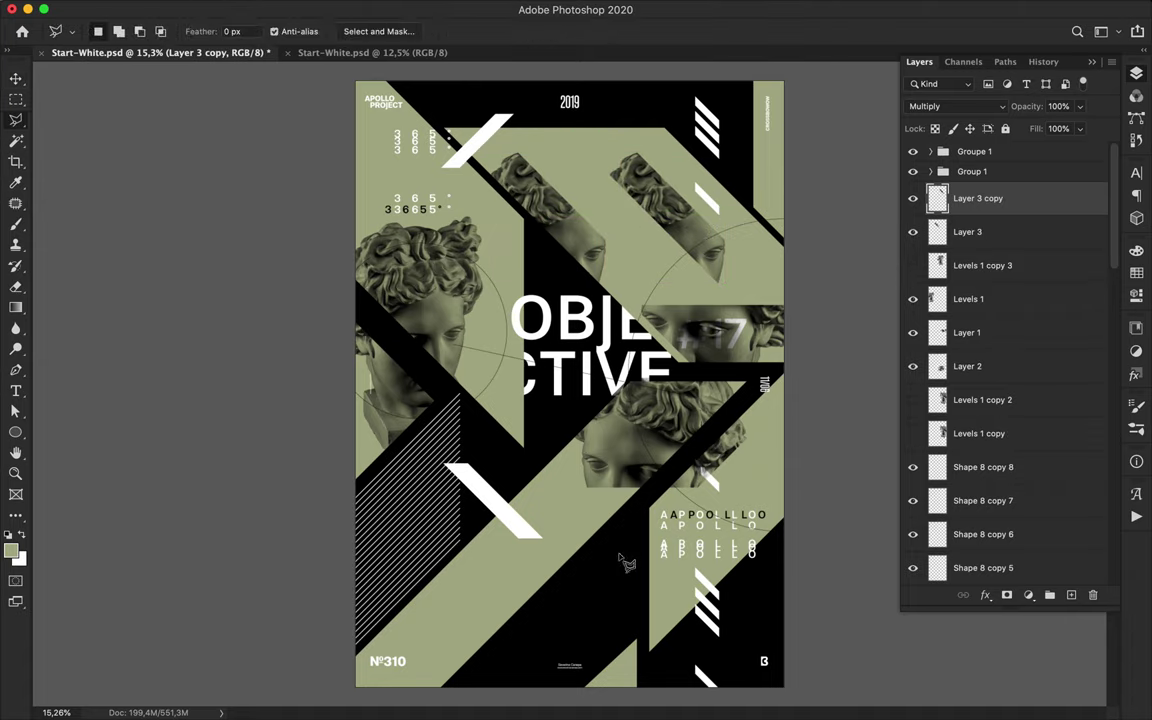
{"action": "left_click", "coordinate": [626, 470], "text": "super"}
{"action": "left_click", "coordinate": [551, 479]}
{"action": "left_click", "coordinate": [551, 515]}
{"action": "left_click", "coordinate": [551, 480]}
{"action": "key", "text": "super+j"}
{"action": "key", "text": "v"}
{"action": "left_click", "coordinate": [955, 106]}
{"action": "left_click", "coordinate": [913, 149]}
{"action": "left_click_drag", "start_coordinate": [527, 429], "coordinate": [363, 710]}
Duplicate the diagonal head strip into the upper-right corner and the lower curls fragment down to the right edge.
{"action": "left_click_drag", "start_coordinate": [636, 222], "coordinate": [785, 178]}
{"action": "left_click", "coordinate": [715, 397], "text": "ctrl"}
{"action": "left_click_drag", "start_coordinate": [715, 397], "coordinate": [779, 495]}
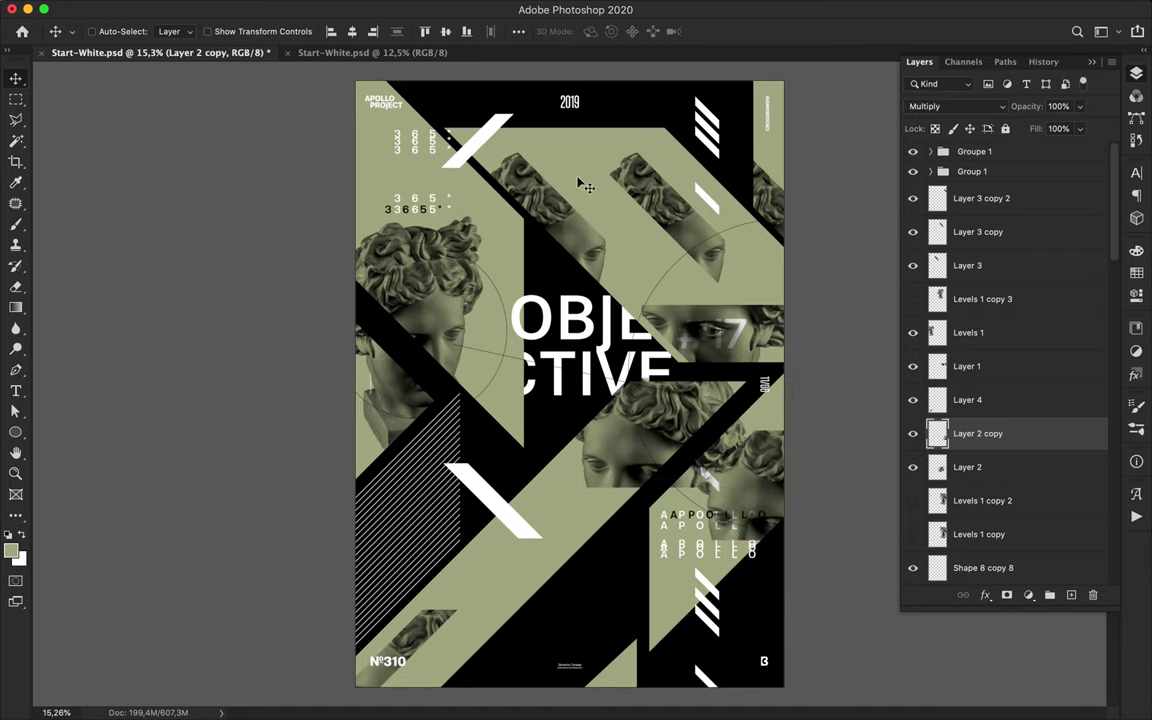
Draw a slim diagonal bar with the Pen tool along the right side of the first head strip.
{"action": "key", "text": "p"}
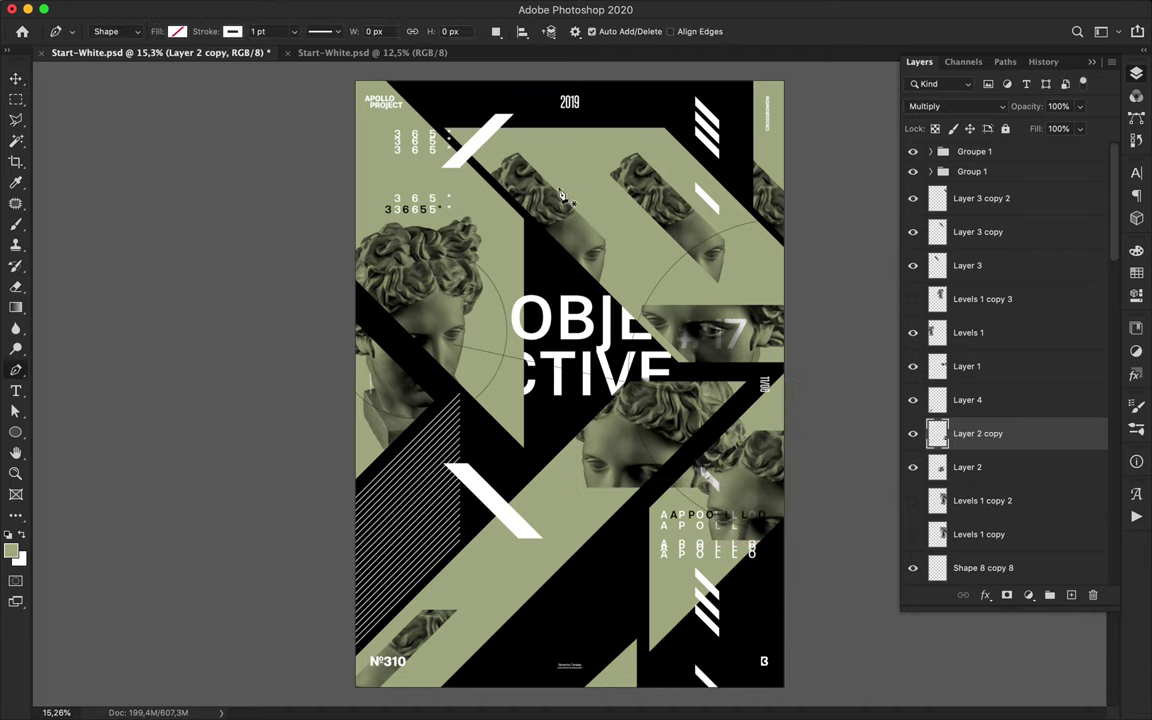
{"action": "left_click", "coordinate": [533, 183]}
{"action": "left_click", "coordinate": [622, 270]}
{"action": "left_click", "coordinate": [649, 270]}
{"action": "left_click", "coordinate": [548, 172]}
{"action": "left_click", "coordinate": [533, 183]}
Remove the diagonal bar's stroke and fill it with white.
{"action": "key", "text": "a"}
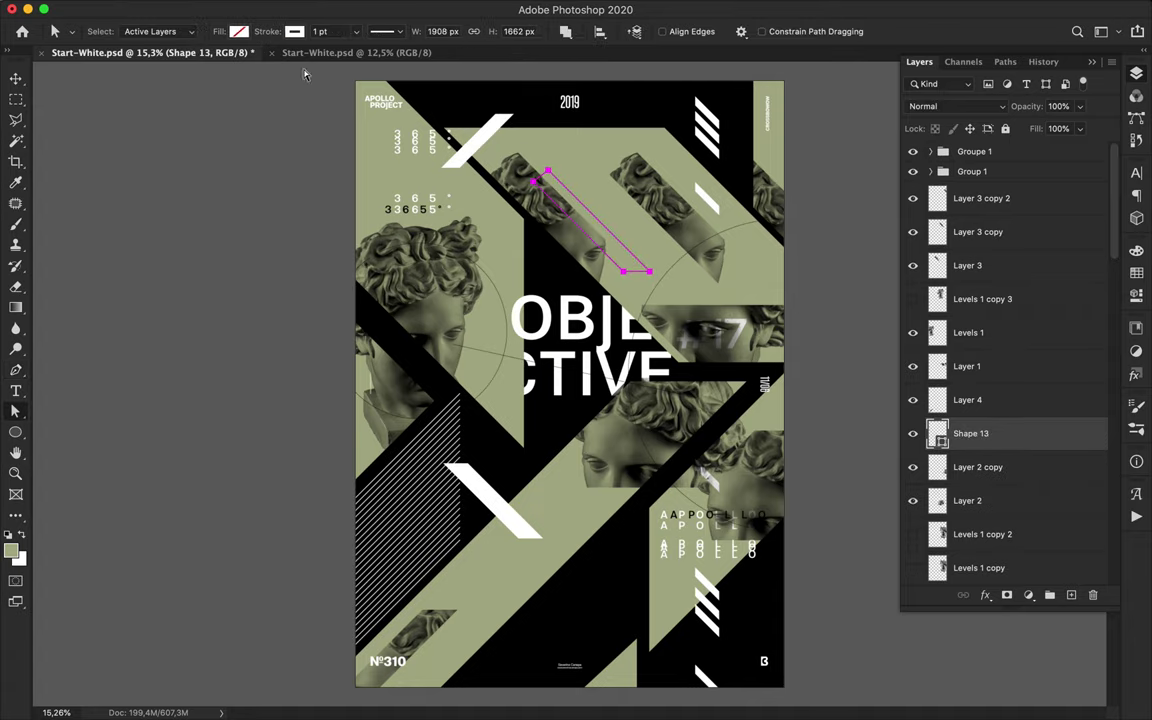
{"action": "left_click", "coordinate": [293, 32]}
{"action": "left_click", "coordinate": [239, 37]}
{"action": "left_click", "coordinate": [150, 117]}
{"action": "key", "text": "v"}
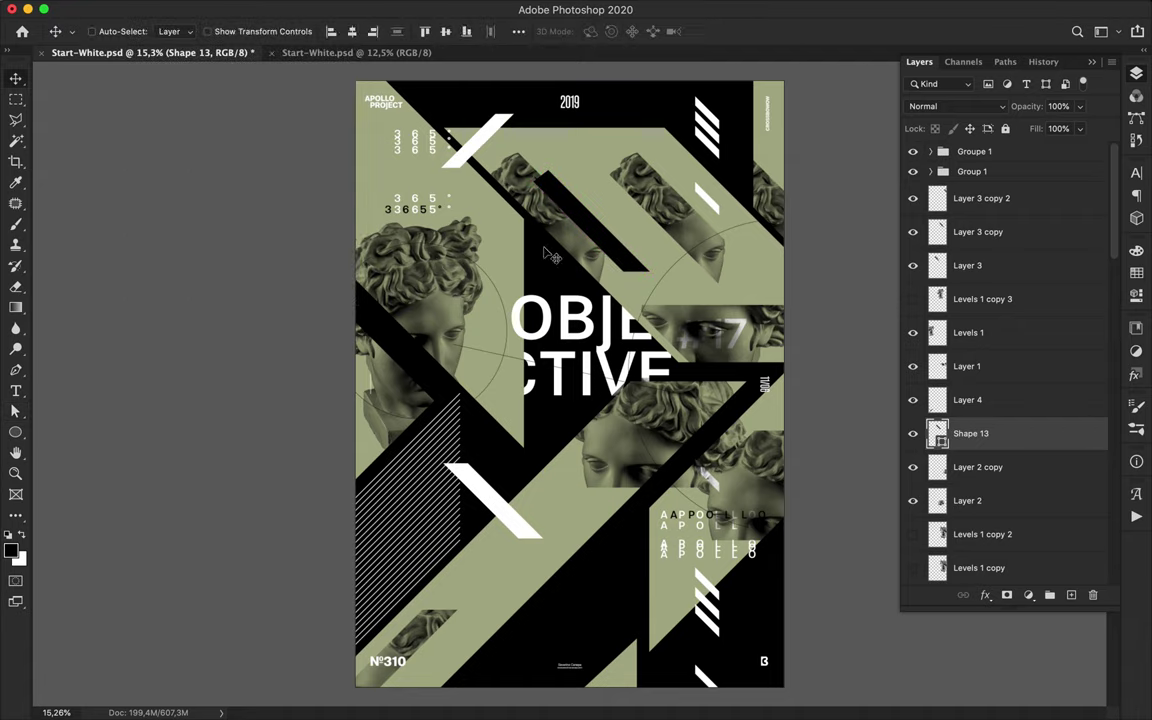
{"action": "key", "text": "a"}
{"action": "left_click", "coordinate": [238, 31]}
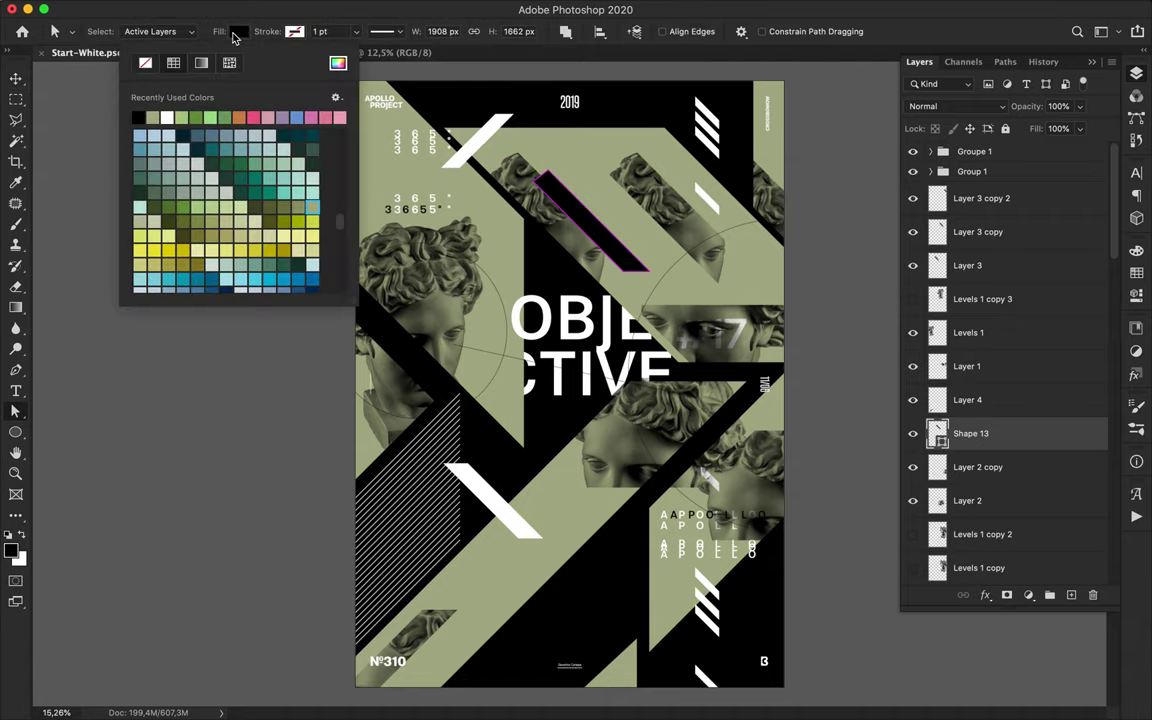
{"action": "left_click", "coordinate": [168, 116]}
Rasterize the white diagonal bar and trim its upper end to a horizontal edge.
{"action": "right_click", "coordinate": [972, 433]}
{"action": "left_click", "coordinate": [850, 260]}
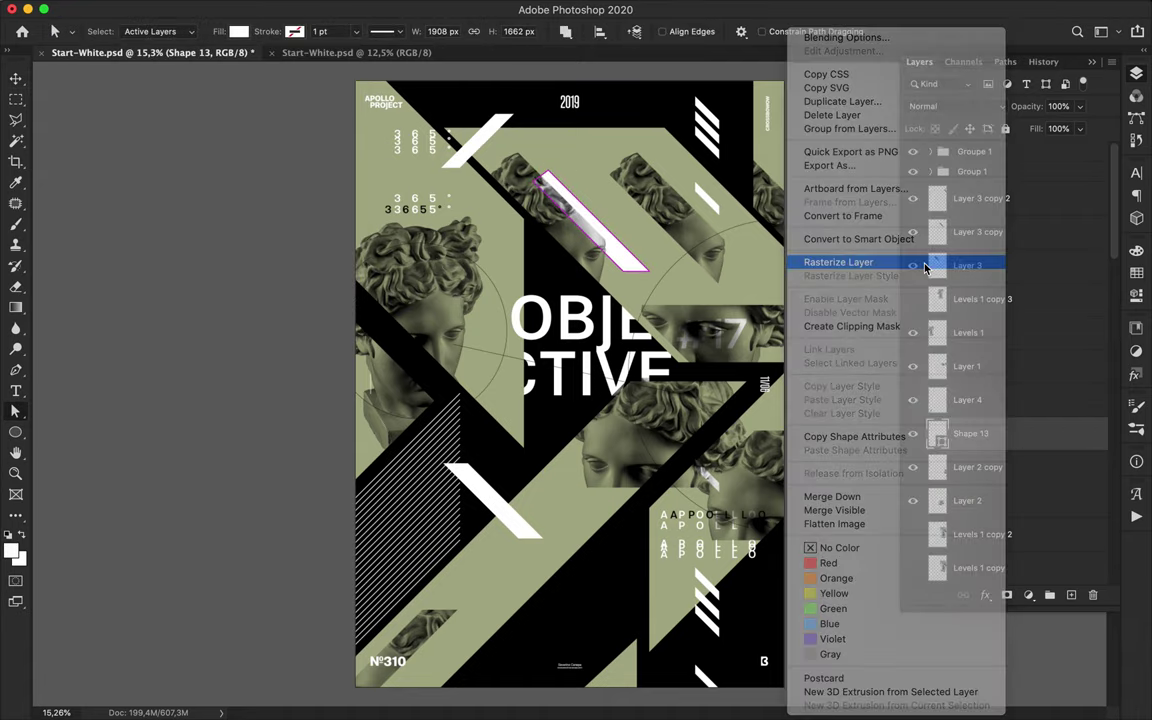
{"action": "key", "text": "l"}
{"action": "left_click", "coordinate": [545, 167]}
{"action": "left_click", "coordinate": [580, 167]}
{"action": "key", "text": "Escape"}
{"action": "key", "text": "v"}
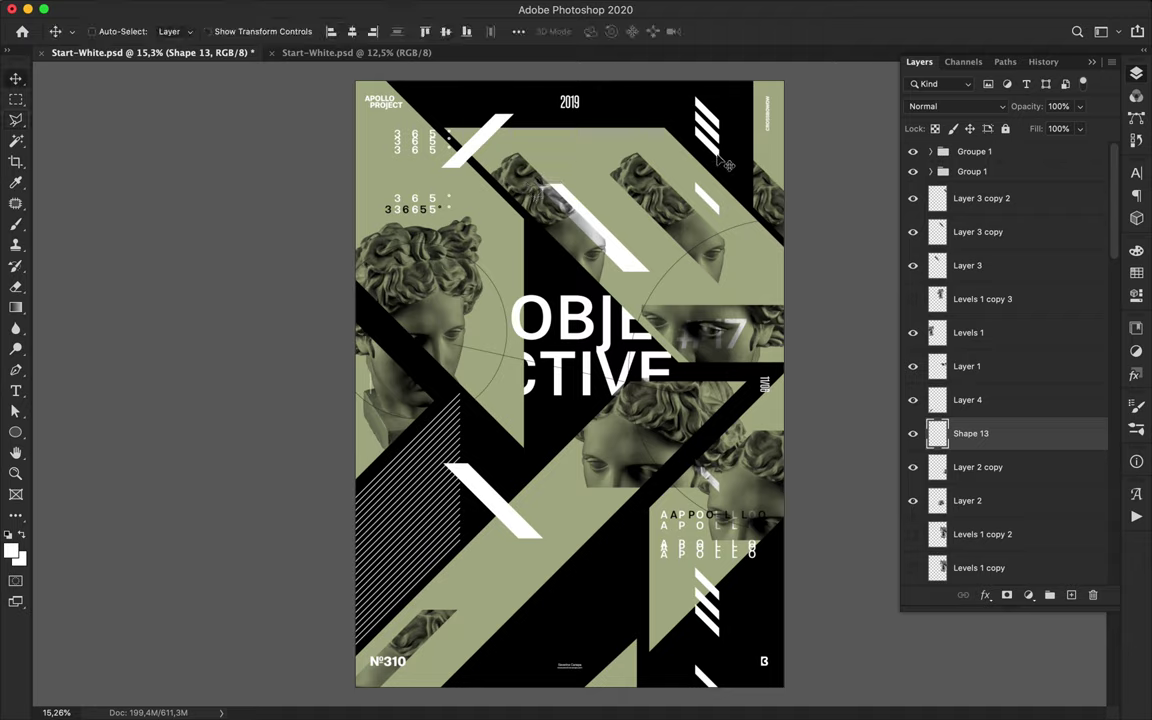
Duplicate the white slanted stripes beside the left statue's head and again lower down, above the thin striped lines.
{"action": "left_click", "coordinate": [715, 153], "text": "super"}
{"action": "left_click_drag", "start_coordinate": [715, 153], "coordinate": [504, 243]}
{"action": "left_click_drag", "start_coordinate": [504, 243], "coordinate": [506, 472]}
Select the B logo in the poster's lower-right corner on the Black Numbers layer and delete it.
{"action": "left_click", "coordinate": [764, 661], "text": "super"}
{"action": "key", "text": "m"}
{"action": "left_click_drag", "start_coordinate": [751, 650], "coordinate": [776, 672]}
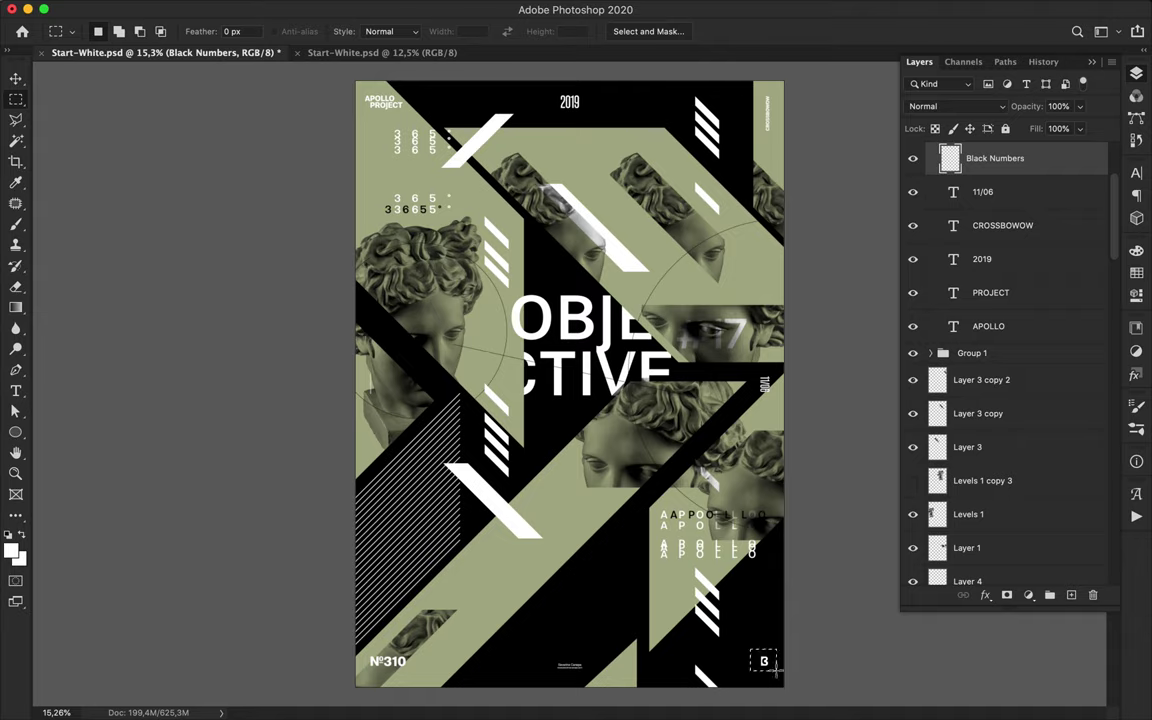
Delete the vertical CROSSBOWOW text in the poster's upper-right corner.
{"action": "left_click_drag", "start_coordinate": [760, 88], "coordinate": [777, 152]}
{"action": "key", "text": "v"}
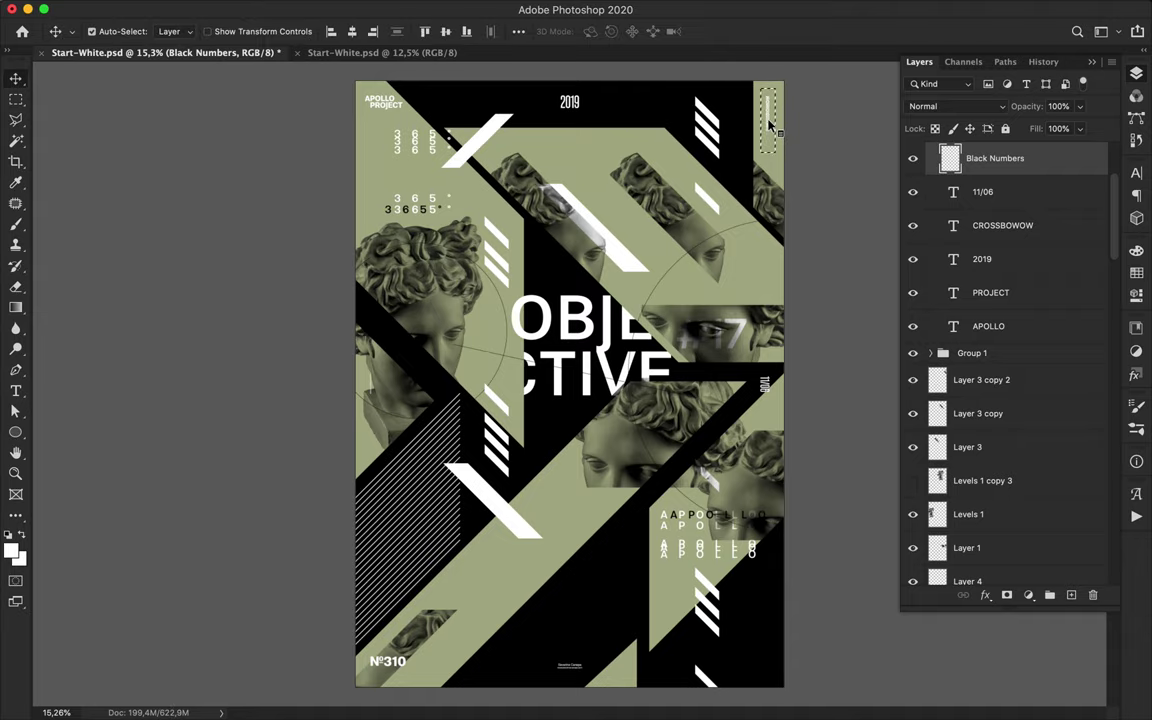
{"action": "scroll", "coordinate": [772, 125], "scroll_direction": "up", "scroll_amount": 8}
{"action": "key", "text": "m"}
{"action": "left_click", "coordinate": [723, 297]}
{"action": "key", "text": "v"}
{"action": "left_click", "coordinate": [750, 302]}
{"action": "key", "text": "Delete"}
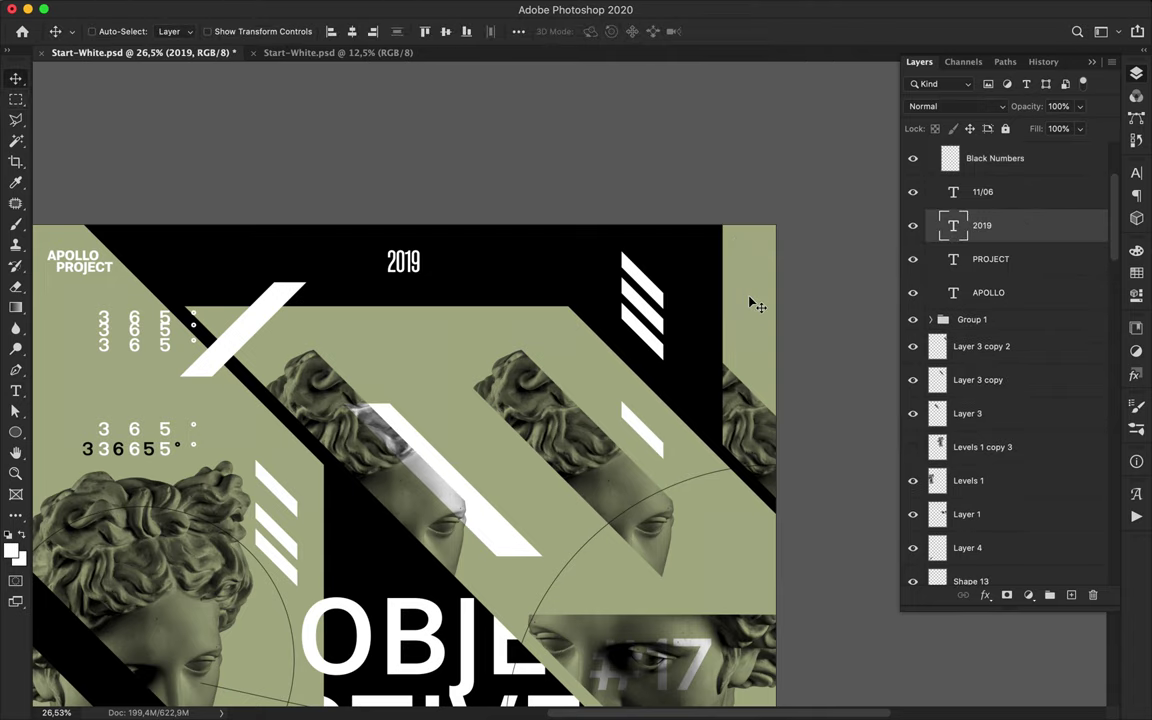
Delete the tiny vertical text at the poster's left edge beside the statue.
{"action": "scroll", "coordinate": [753, 303], "scroll_direction": "down", "scroll_amount": 10}
{"action": "scroll", "coordinate": [753, 303], "scroll_direction": "left", "scroll_amount": 5}
{"action": "scroll", "coordinate": [753, 303], "scroll_direction": "up", "scroll_amount": 6}
{"action": "left_click", "coordinate": [532, 403], "text": "super"}
{"action": "key", "text": "Delete"}
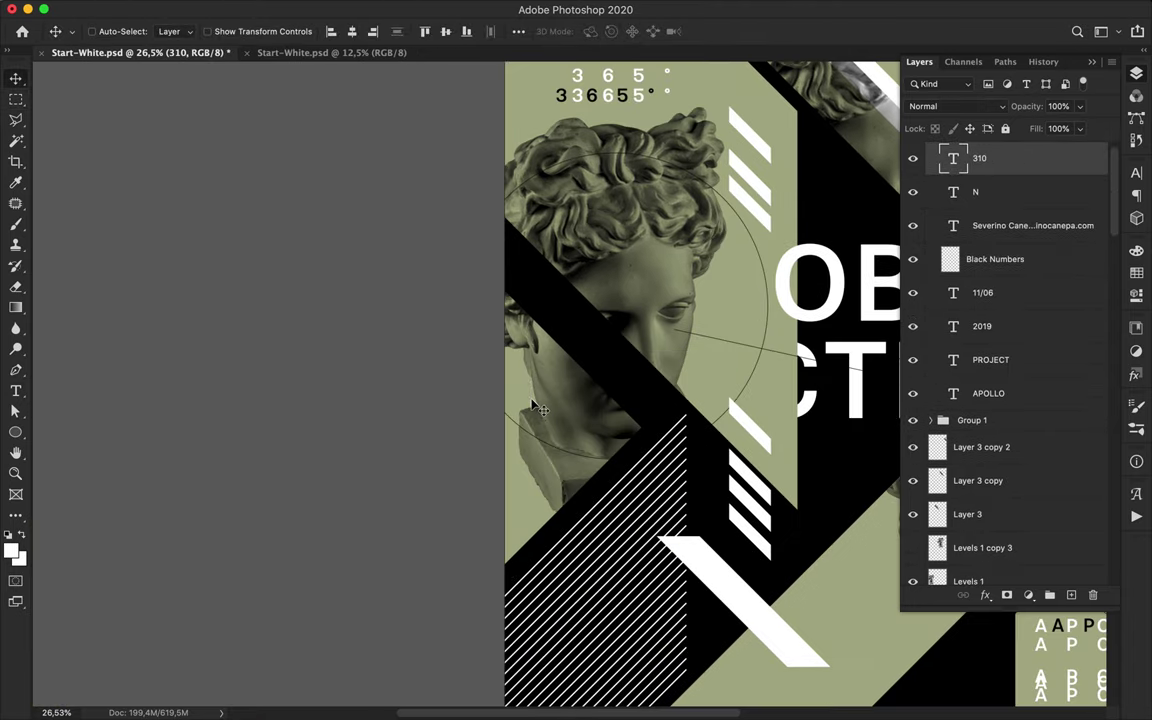
Merge the N and 310 text layers into one layer and delete the Black Numbers layer.
{"action": "scroll", "coordinate": [532, 403], "scroll_direction": "down", "scroll_amount": 6}
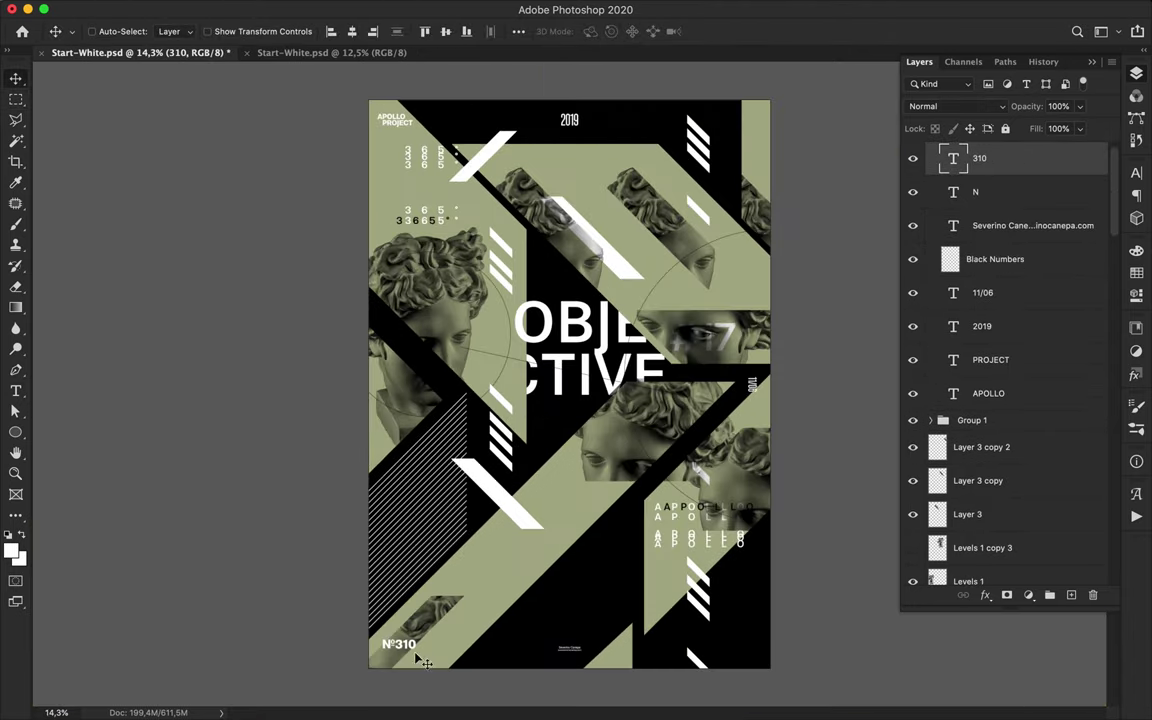
{"action": "left_click", "coordinate": [995, 204], "text": "shift"}
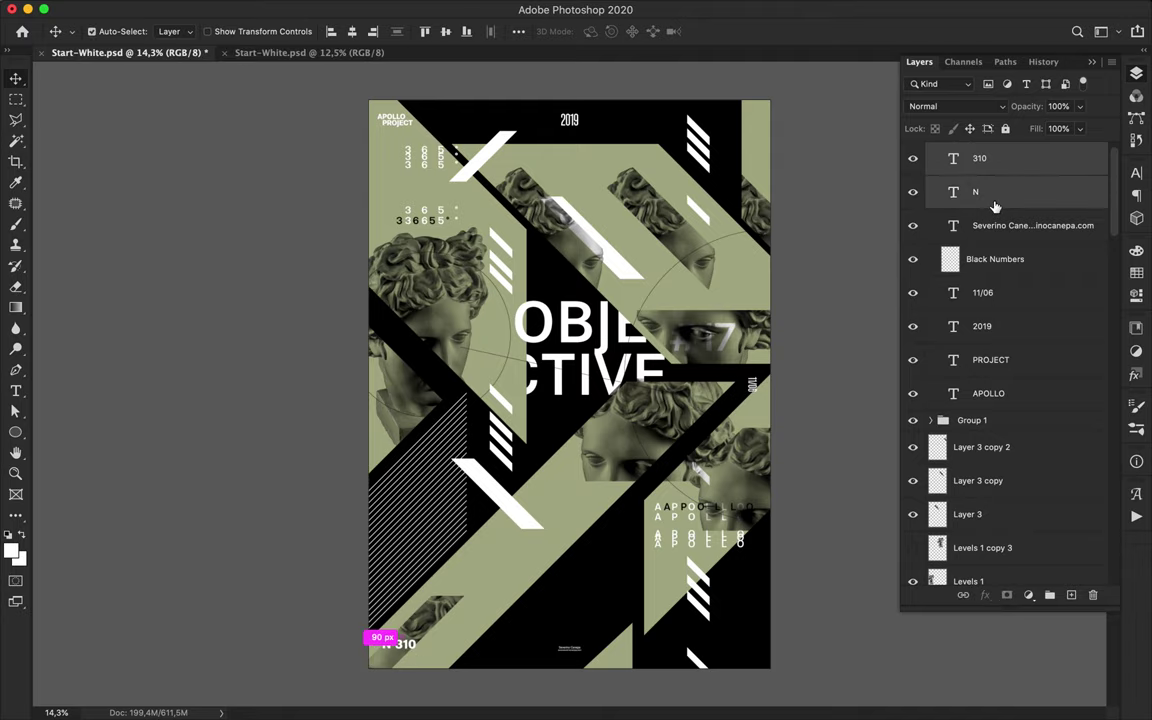
{"action": "key", "text": "super+e"}
{"action": "left_click_drag", "start_coordinate": [409, 649], "coordinate": [445, 649]}
{"action": "key", "text": "super+z"}
{"action": "left_click", "coordinate": [983, 236]}
{"action": "key", "text": "Delete"}
Move the Nº310 label to the poster's upper-right corner, rotate it 90°, and place it on the olive strip.
{"action": "left_click_drag", "start_coordinate": [408, 646], "coordinate": [759, 142]}
{"action": "key", "text": "super+t"}
{"action": "scroll", "coordinate": [759, 142], "scroll_direction": "up", "scroll_amount": 5}
{"action": "scroll", "coordinate": [479, 406], "scroll_direction": "up", "scroll_amount": 5}
{"action": "scroll", "coordinate": [479, 406], "scroll_direction": "right", "scroll_amount": 5}
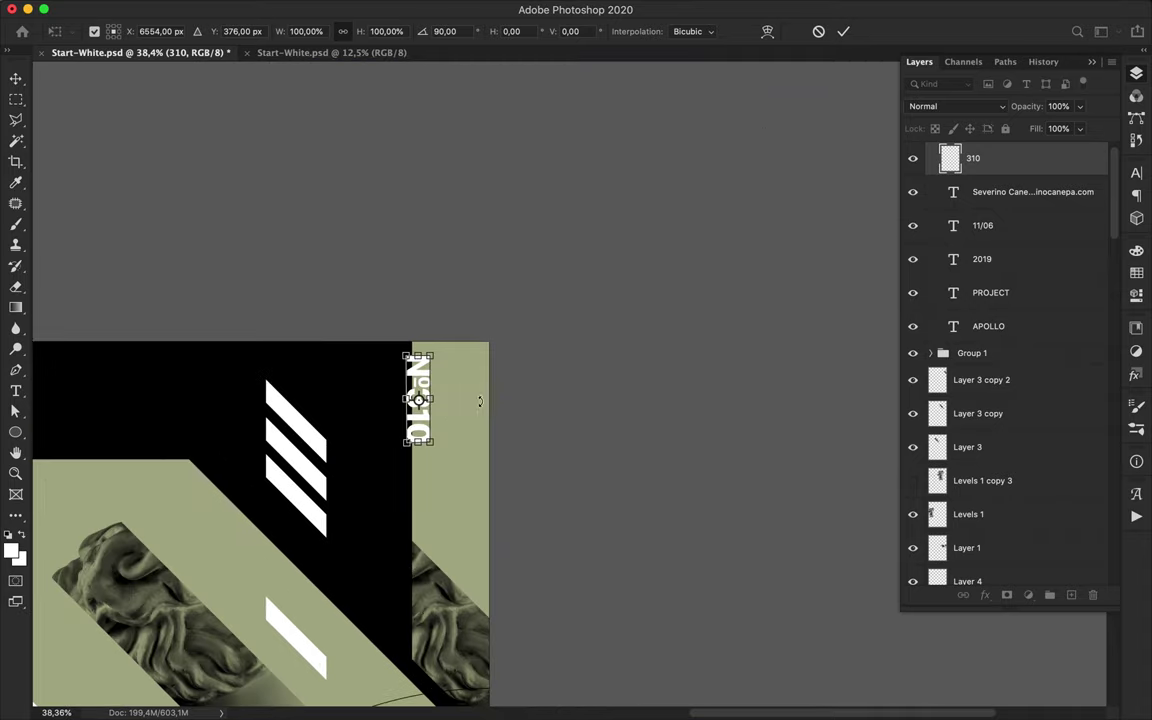
{"action": "key", "text": "Return"}
{"action": "left_click_drag", "start_coordinate": [429, 378], "coordinate": [447, 400]}
{"action": "scroll", "coordinate": [447, 400], "scroll_direction": "down", "scroll_amount": 5}
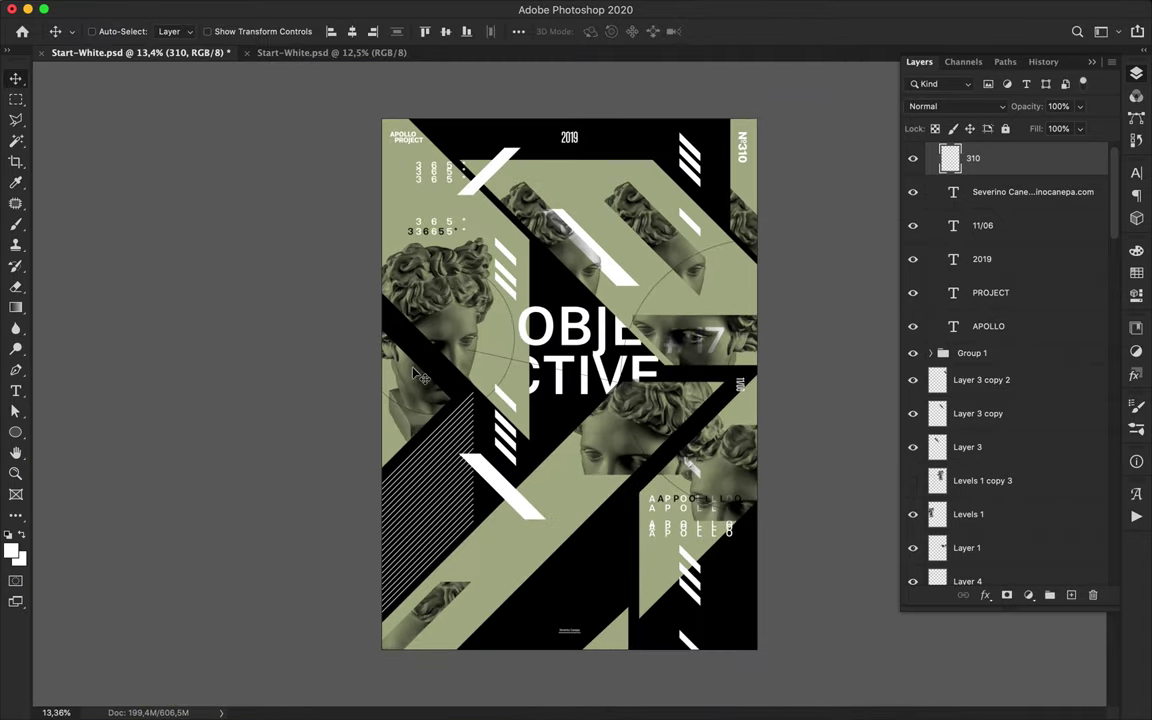
Draw a black-filled, strokeless slanted shape about 235 × 1485 px at the poster's left edge beside the 365° text.
{"action": "key", "text": "p"}
{"action": "left_click", "coordinate": [232, 31]}
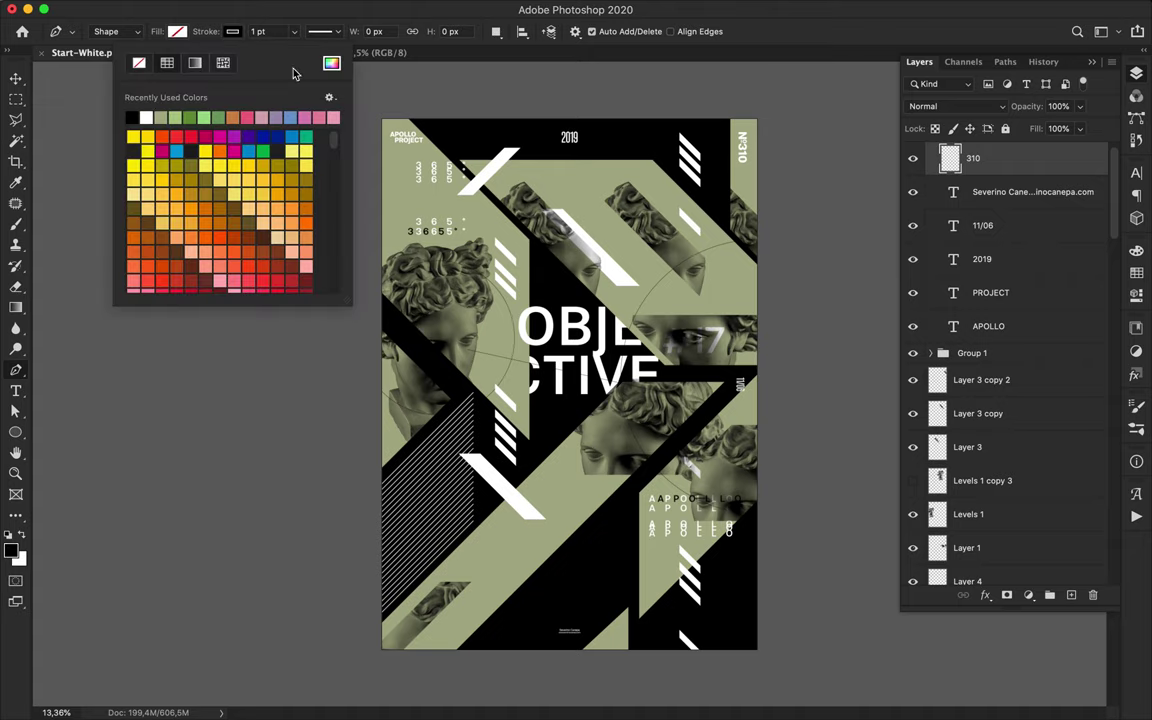
{"action": "left_click", "coordinate": [176, 31]}
{"action": "left_click", "coordinate": [76, 117]}
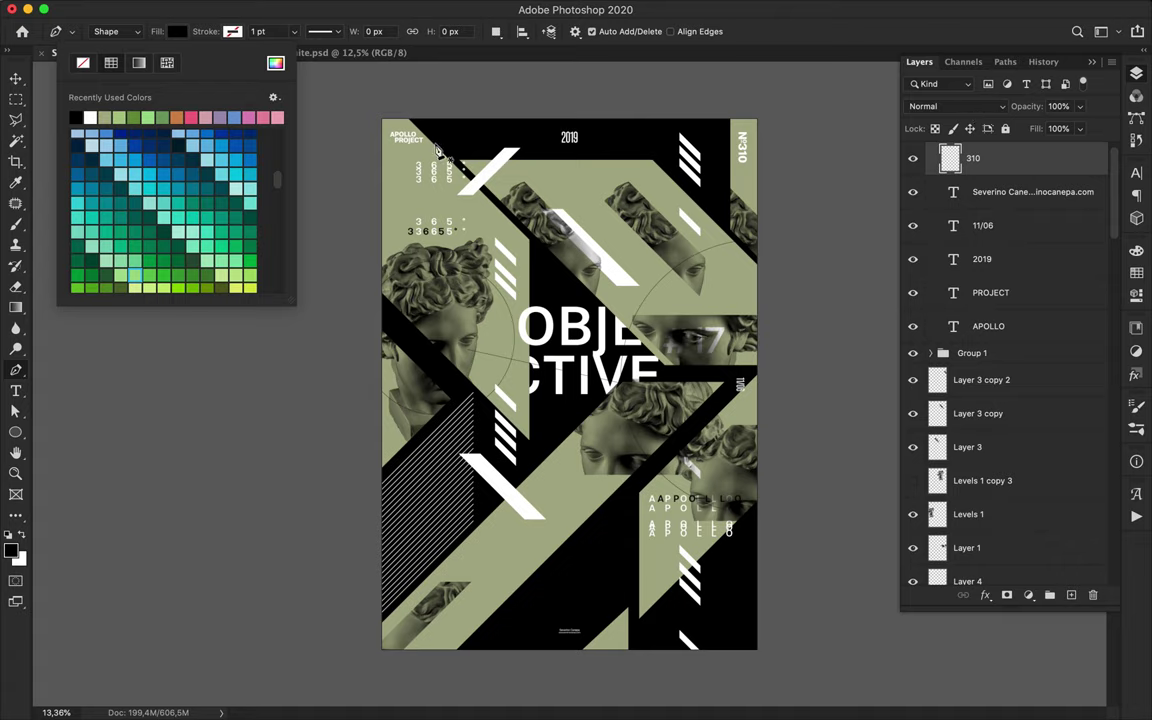
{"action": "left_click", "coordinate": [378, 155]}
{"action": "left_click", "coordinate": [390, 209]}
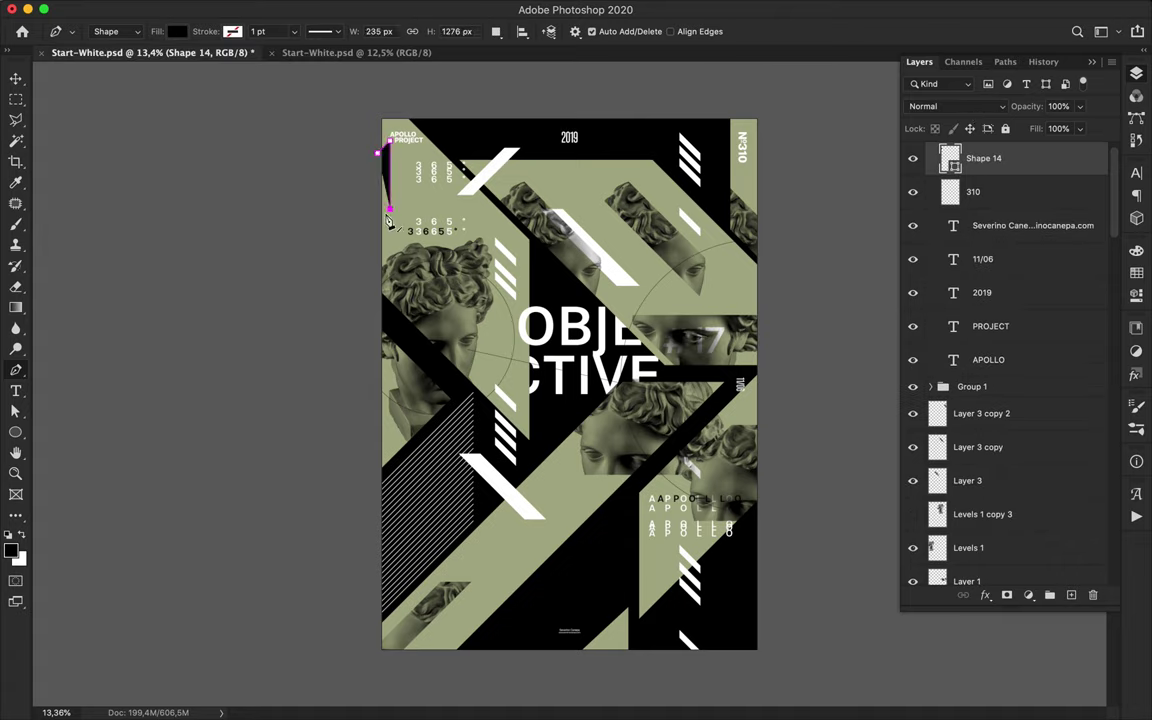
{"action": "left_click", "coordinate": [377, 219]}
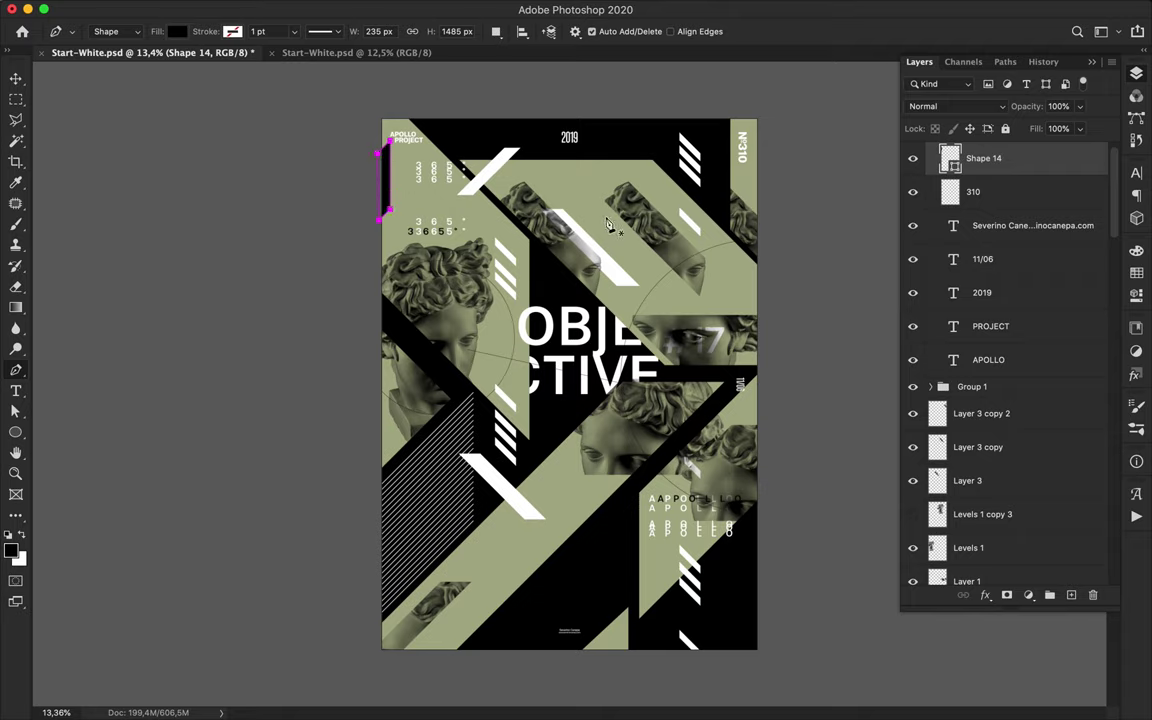
{"action": "key", "text": "Return"}
Draw a black angled shape that notches the top edge of the large upper-right olive area.
{"action": "left_click", "coordinate": [531, 155]}
{"action": "left_click", "coordinate": [665, 169]}
{"action": "left_click", "coordinate": [645, 149]}
{"action": "left_click", "coordinate": [531, 155]}
{"action": "key", "text": "v"}
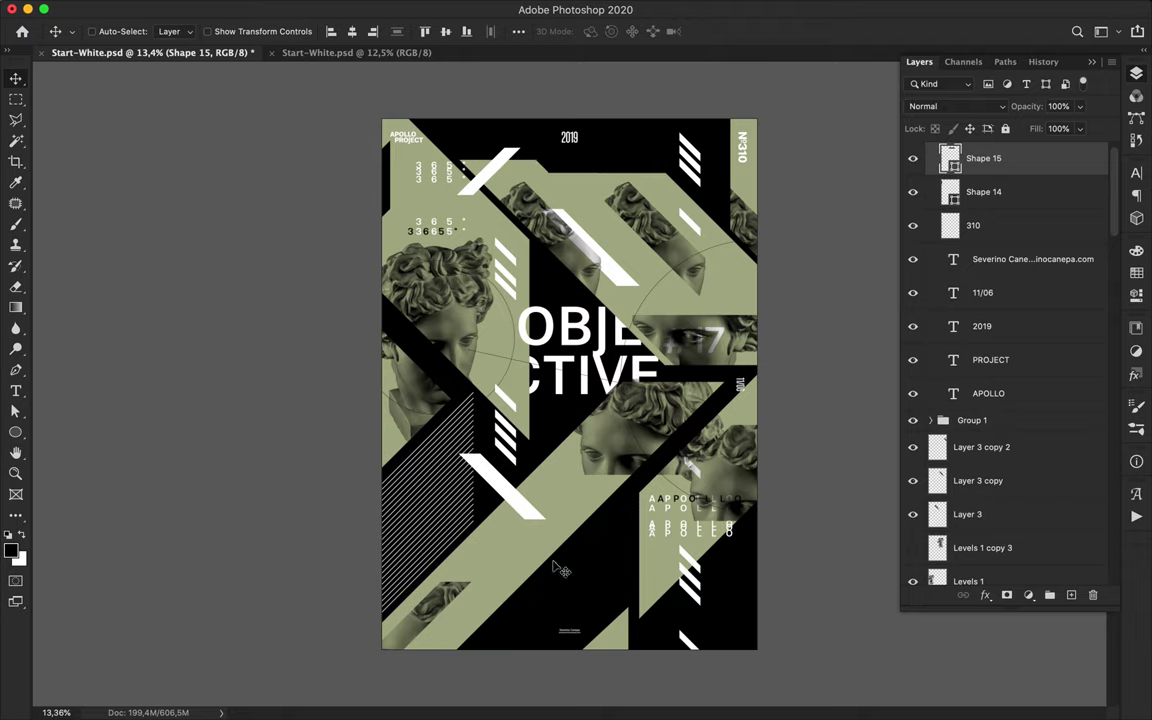
Draw a black slanted shape that notches the lower edge of the central diagonal olive band, and undo the stray extra point.
{"action": "key", "text": "p"}
{"action": "left_click", "coordinate": [605, 492]}
{"action": "left_click", "coordinate": [620, 492]}
{"action": "left_click", "coordinate": [518, 603]}
{"action": "left_click", "coordinate": [492, 603]}
{"action": "left_click", "coordinate": [620, 492]}
{"action": "left_click", "coordinate": [617, 545]}
{"action": "key", "text": "super+z"}
{"action": "key", "text": "a"}
Draw a thin black slanted bar about 1372 × 145 px above the eye fragment at the right of OBJE.
{"action": "key", "text": "p"}
{"action": "left_click", "coordinate": [587, 296]}
{"action": "left_click", "coordinate": [652, 296]}
{"action": "left_click", "coordinate": [660, 303]}
{"action": "left_click", "coordinate": [587, 303]}
{"action": "left_click", "coordinate": [587, 296]}
{"action": "key", "text": "a"}
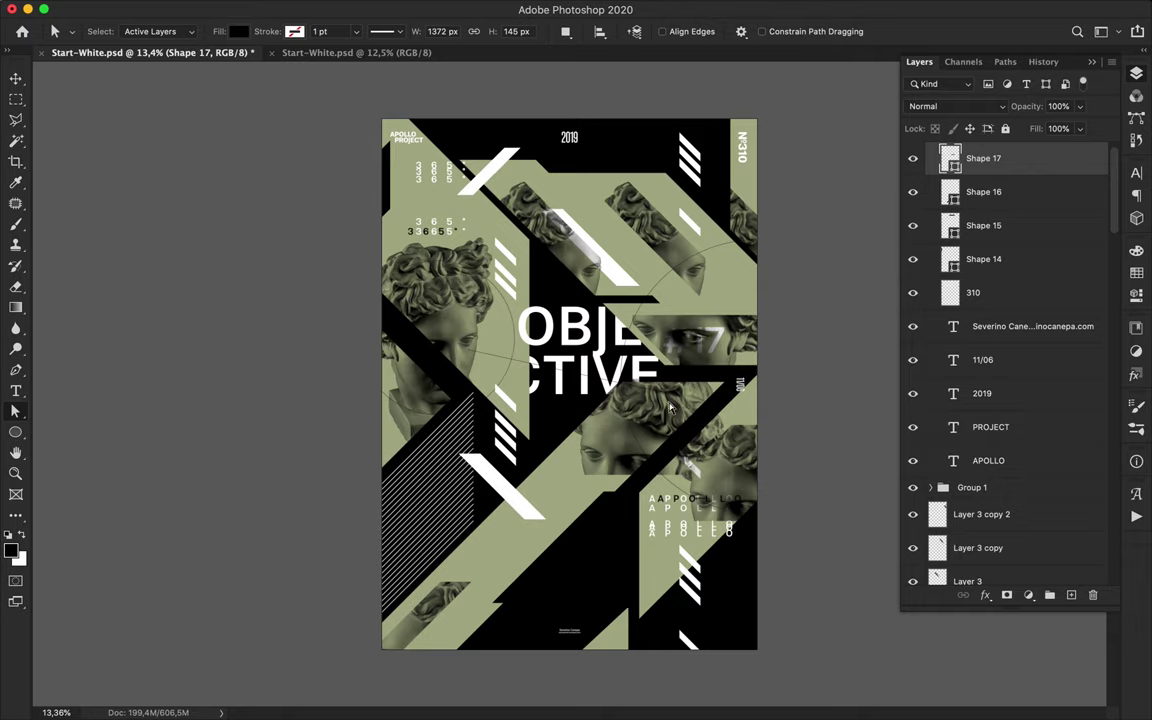
Duplicate the white slanted stripe to extend the group at the poster's top edge.
{"action": "key", "text": "v"}
{"action": "left_click", "coordinate": [692, 226], "text": "super"}
{"action": "left_click_drag", "start_coordinate": [692, 226], "coordinate": [700, 137]}
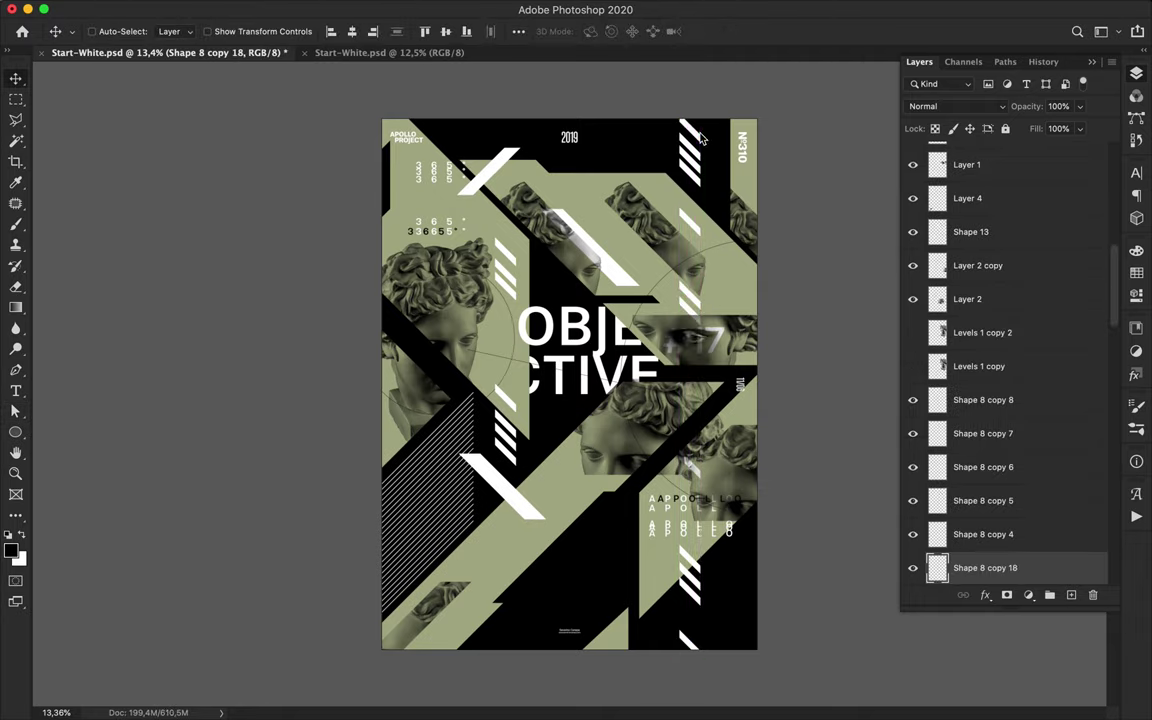
{"action": "scroll", "coordinate": [517, 515], "scroll_direction": "up", "scroll_amount": 3}
Duplicate the thin circle around the left statue's face and place the copy higher, over its hair and the 365° text.
{"action": "left_click", "coordinate": [478, 480]}
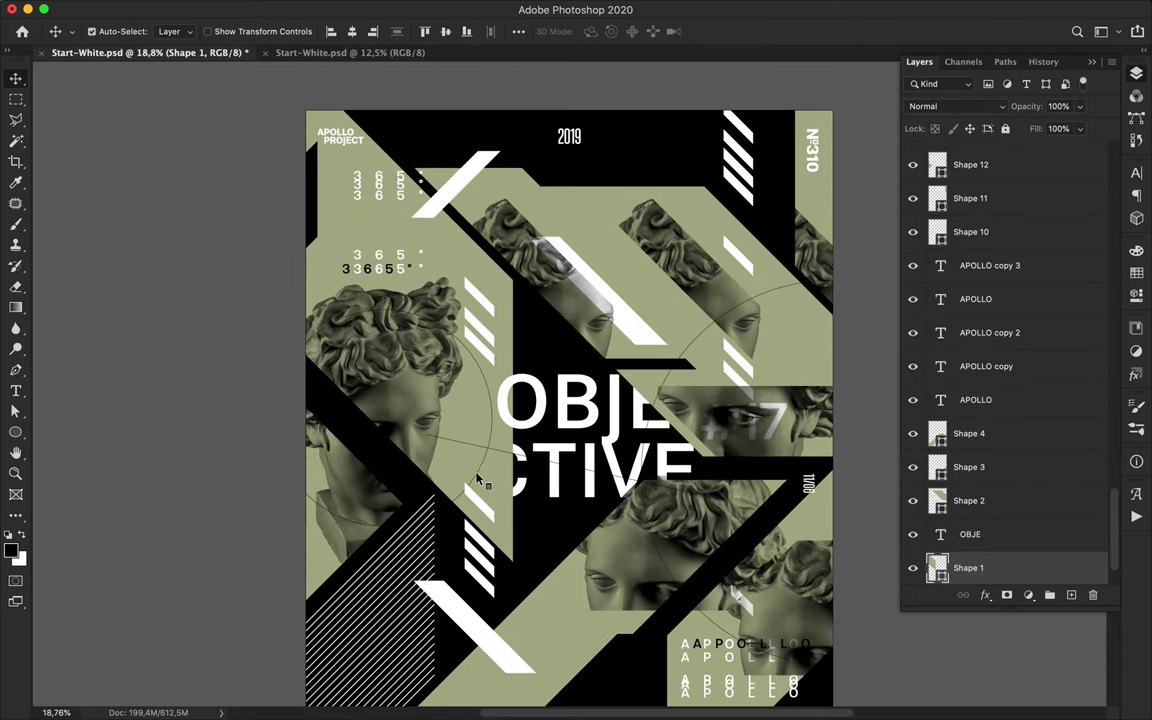
{"action": "scroll", "coordinate": [484, 467], "scroll_direction": "up", "scroll_amount": 5}
{"action": "left_click", "coordinate": [443, 466], "text": "super"}
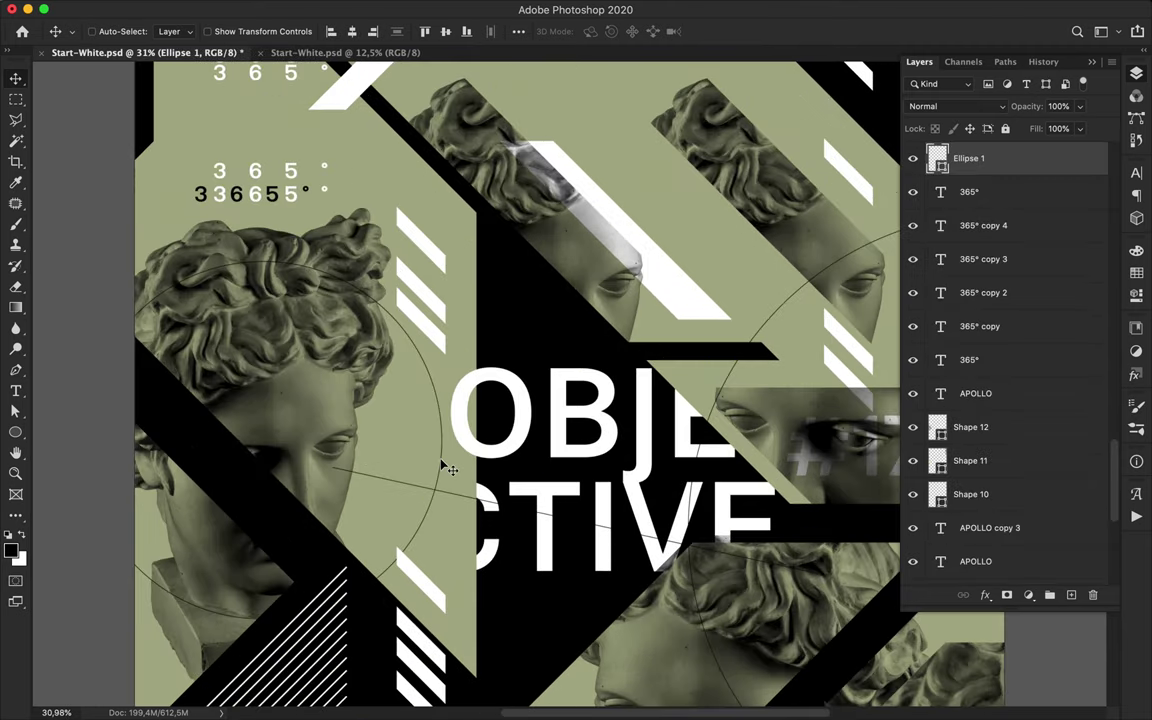
{"action": "scroll", "coordinate": [445, 468], "scroll_direction": "down", "scroll_amount": 4}
{"action": "left_click_drag", "start_coordinate": [473, 471], "coordinate": [432, 343], "text": "alt"}
{"action": "scroll", "coordinate": [490, 399], "scroll_direction": "down", "scroll_amount": 3}
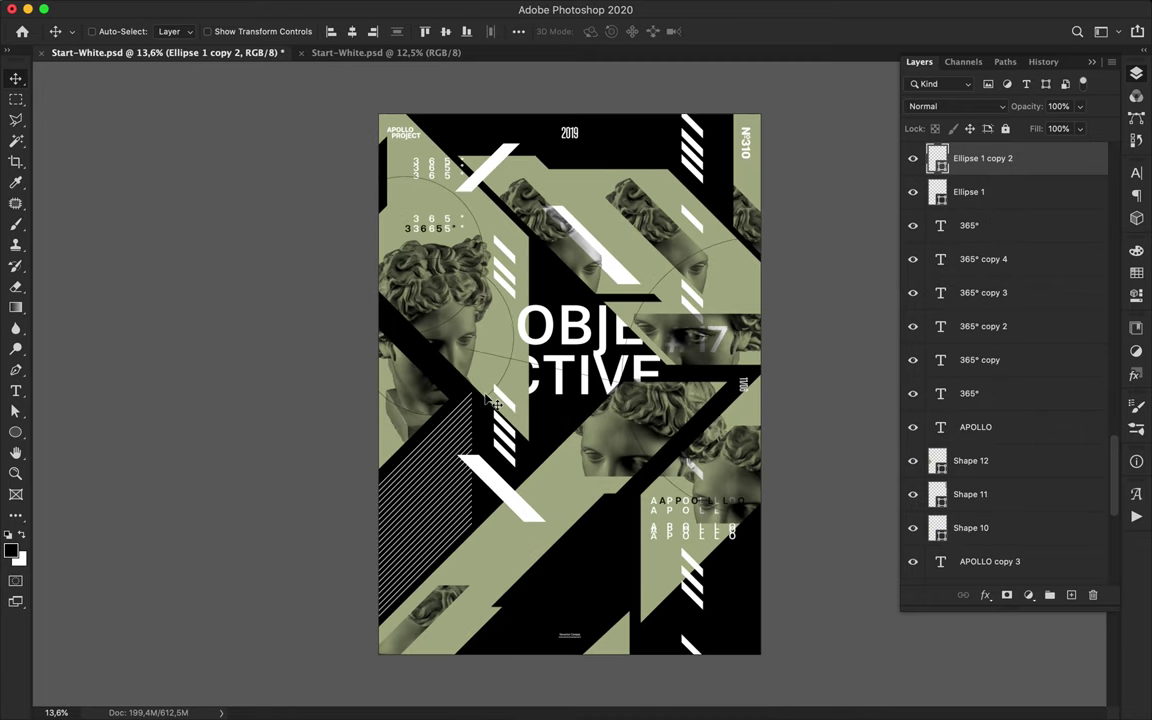
Draw a black-filled slanted shape about 1893 × 282 px along the poster's bottom-left edge.
{"action": "key", "text": "p"}
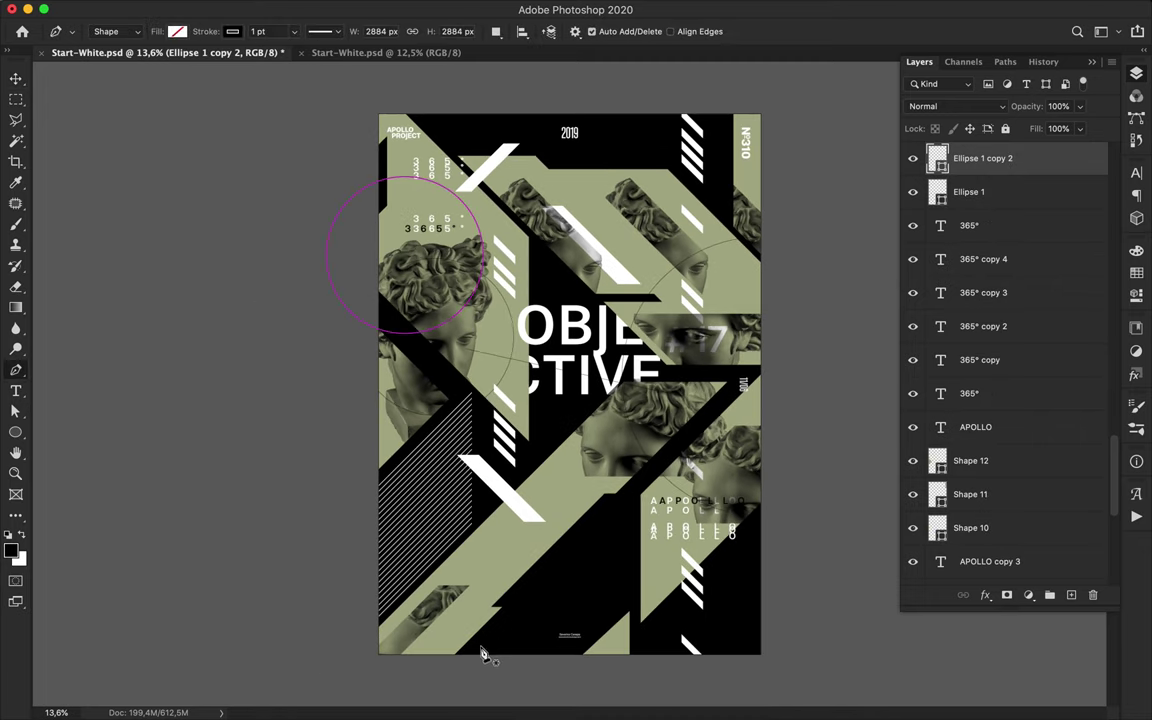
{"action": "left_click", "coordinate": [481, 646]}
{"action": "left_click", "coordinate": [393, 646]}
{"action": "left_click", "coordinate": [378, 661]}
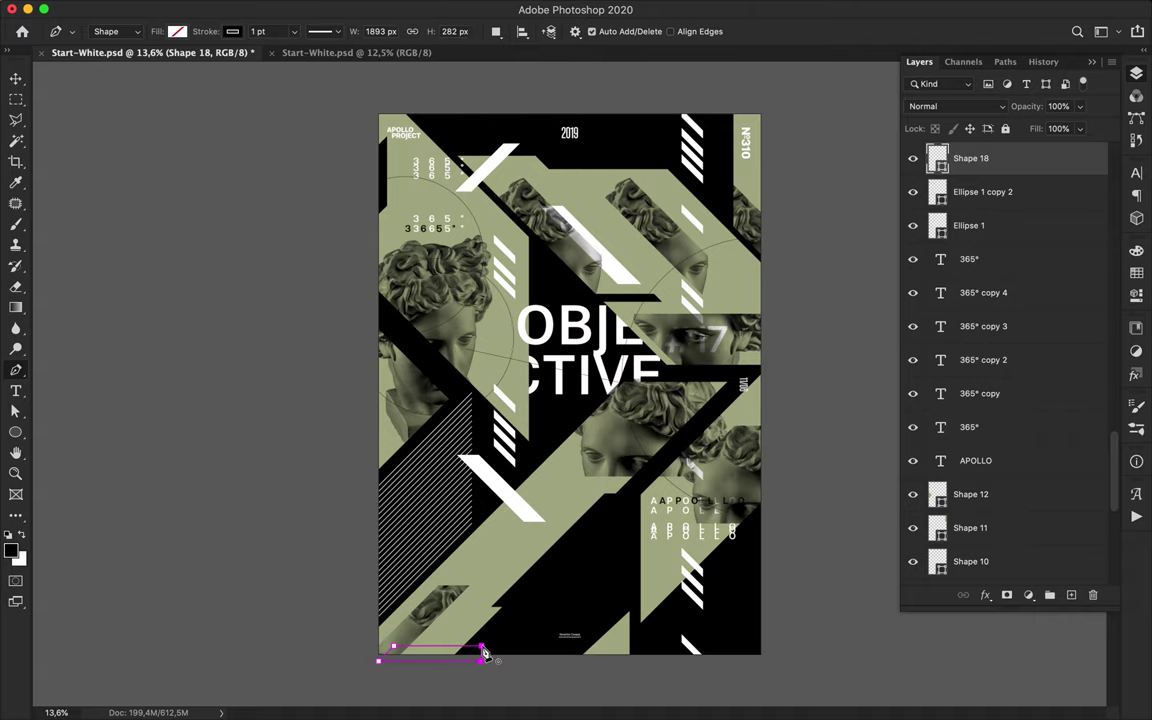
{"action": "left_click", "coordinate": [233, 32]}
{"action": "left_click", "coordinate": [178, 32]}
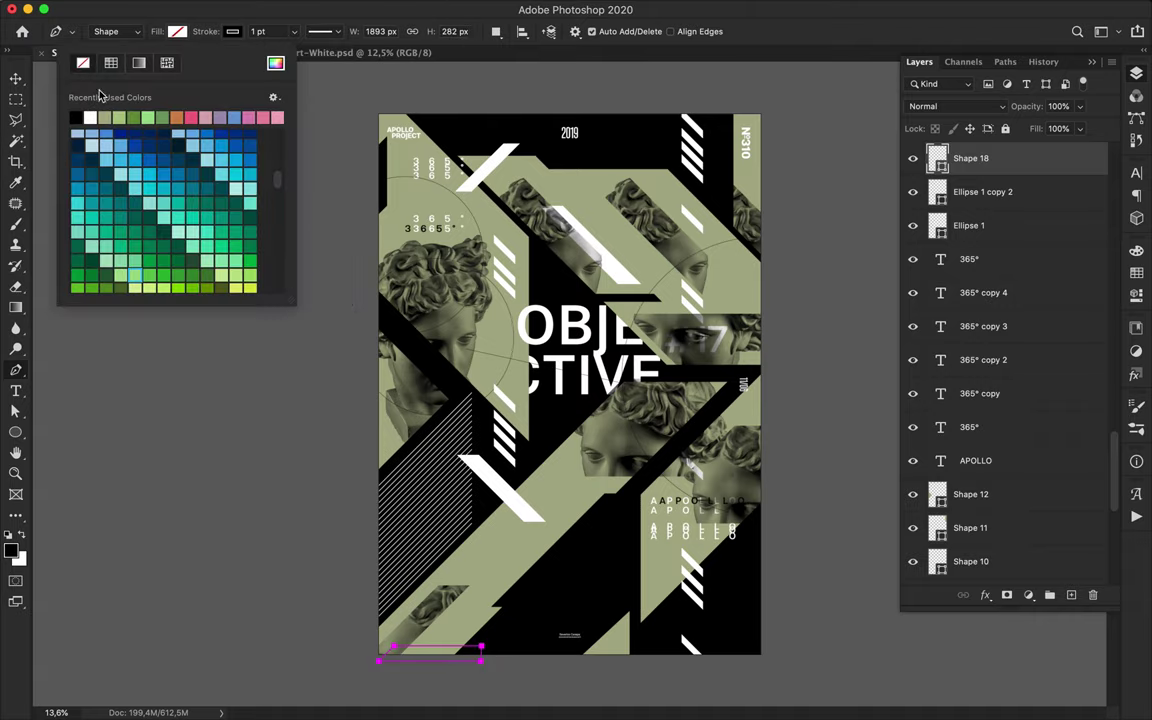
{"action": "left_click", "coordinate": [76, 118]}
{"action": "key", "text": "v"}
{"action": "scroll", "coordinate": [645, 540], "scroll_direction": "up", "scroll_amount": 2}
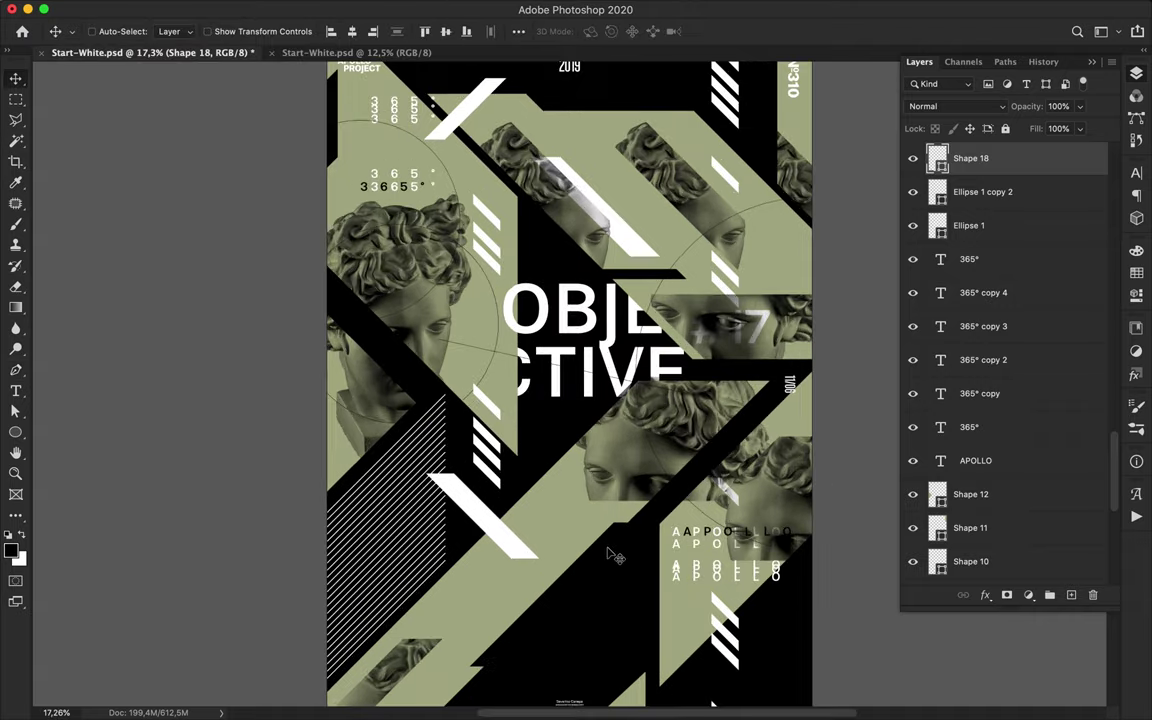
Draw a slanted four-sided shape about 1060 × 1387 px above the bottom olive triangle, with olive fill and no stroke.
{"action": "key", "text": "p"}
{"action": "scroll", "coordinate": [587, 499], "scroll_direction": "down", "scroll_amount": 5}
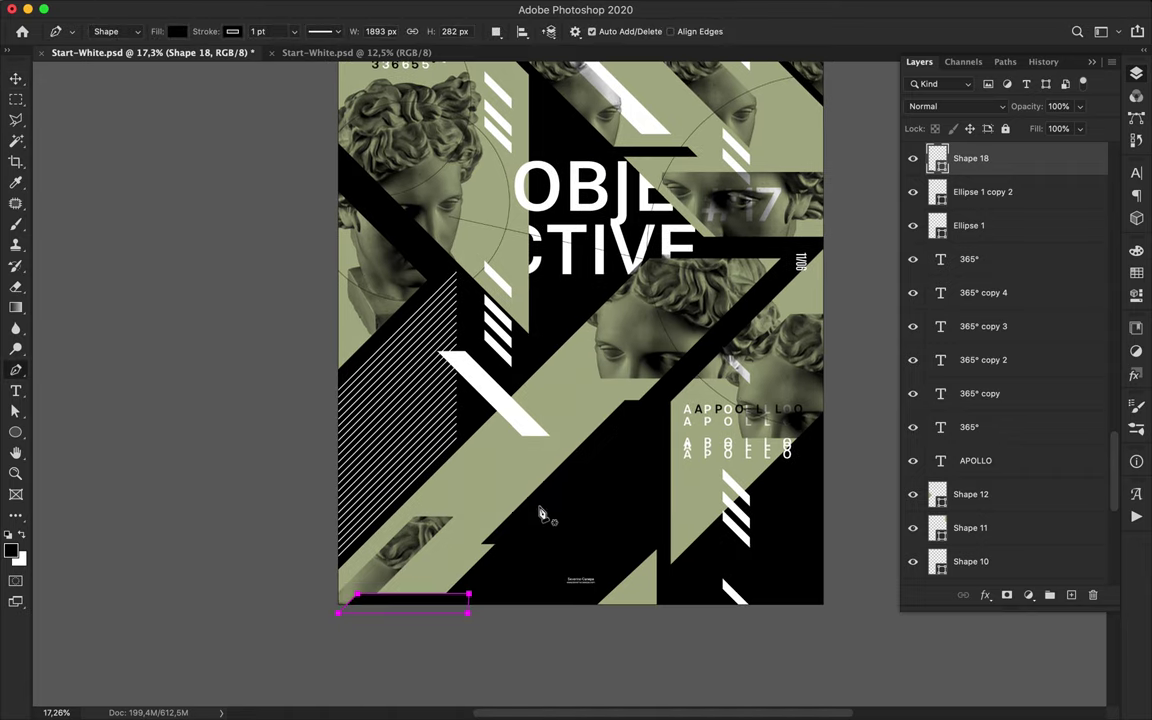
{"action": "left_click", "coordinate": [586, 508]}
{"action": "left_click", "coordinate": [648, 448]}
{"action": "left_click", "coordinate": [648, 468]}
{"action": "left_click", "coordinate": [575, 542]}
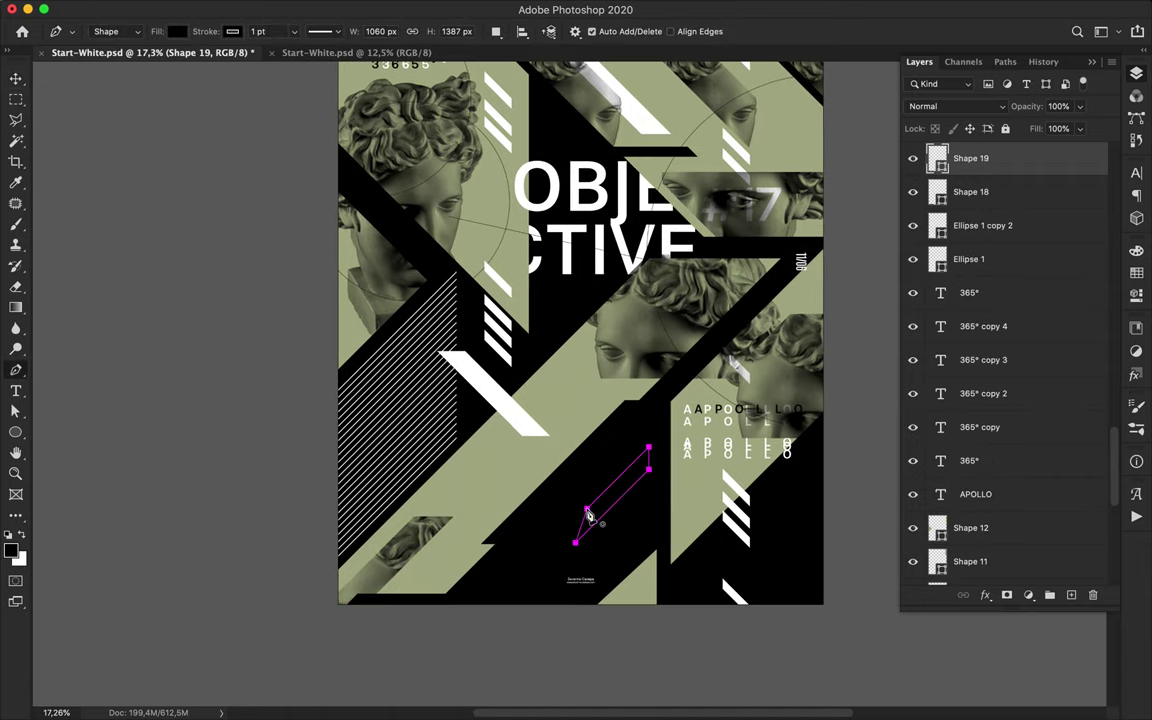
{"action": "key", "text": "a"}
{"action": "key", "text": "XF86MonBrightnessUp"}
{"action": "left_click", "coordinate": [294, 32]}
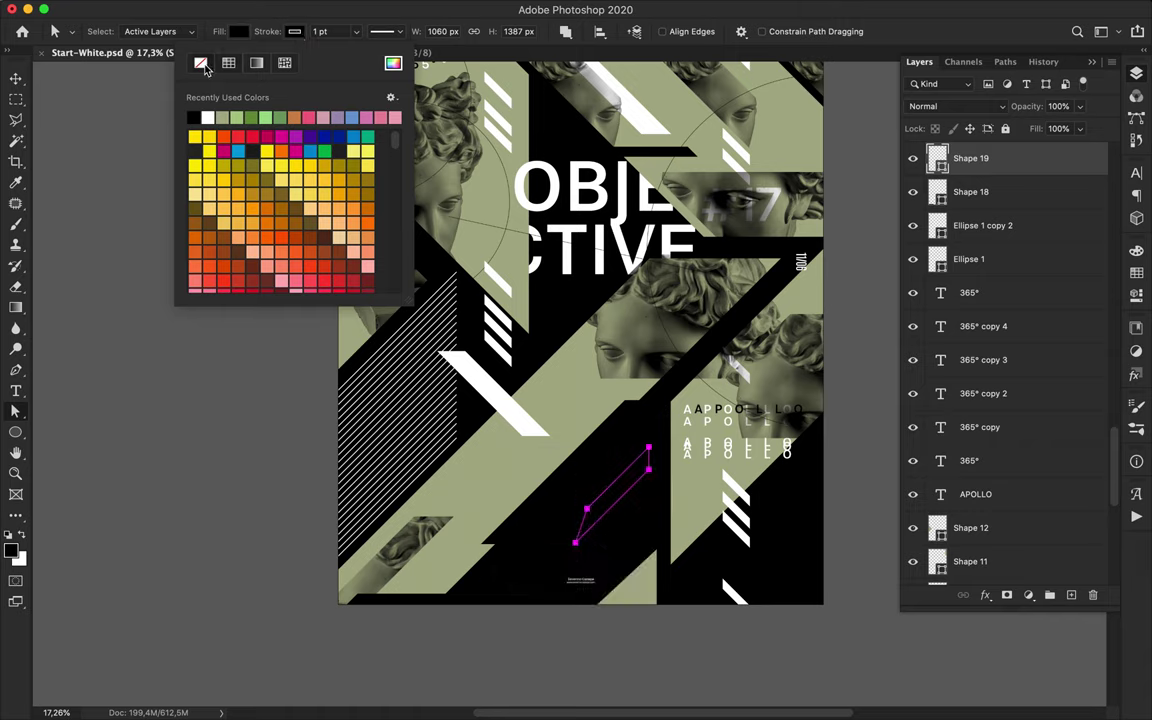
{"action": "left_click", "coordinate": [202, 64]}
{"action": "left_click", "coordinate": [239, 32]}
{"action": "right_click", "coordinate": [910, 178]}
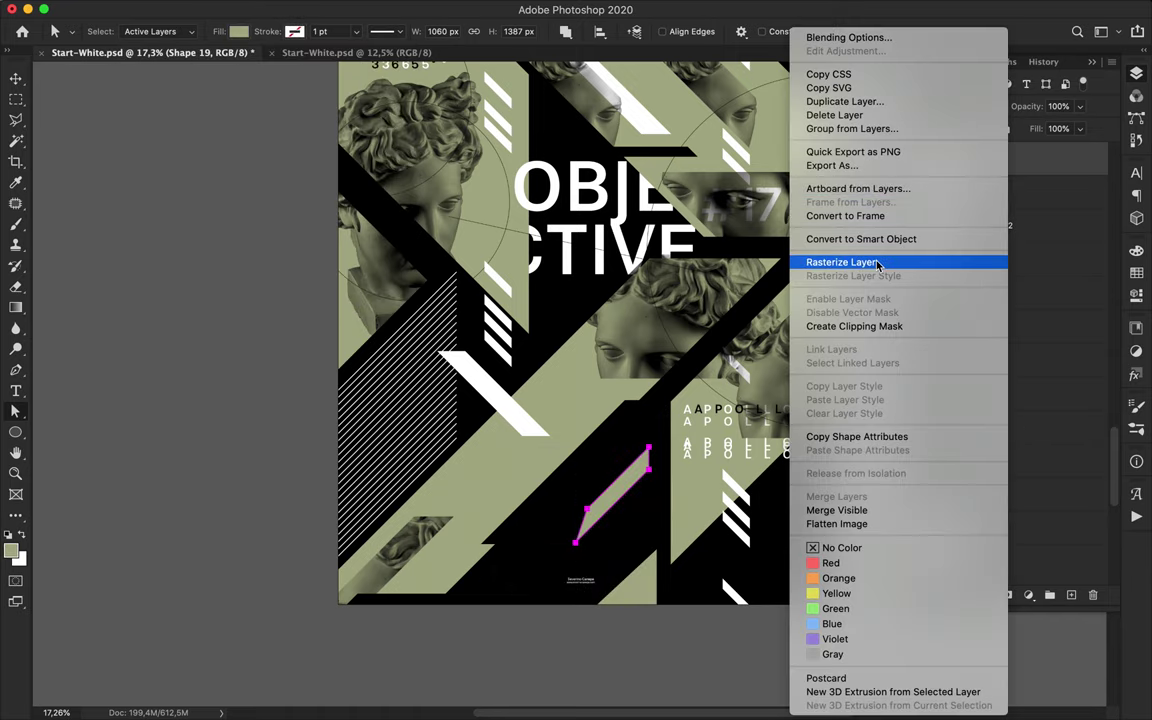
Rasterize the slanted olive shape and cut its lower end off to a vertical edge.
{"action": "left_click", "coordinate": [790, 238]}
{"action": "key", "text": "l"}
{"action": "left_click", "coordinate": [591, 547]}
{"action": "left_click", "coordinate": [554, 546]}
{"action": "left_click", "coordinate": [575, 497]}
{"action": "left_click", "coordinate": [591, 497]}
{"action": "key", "text": "v"}
{"action": "key", "text": "Delete"}
{"action": "key", "text": "super+d"}
Duplicate the olive slanted stripe below itself and position both stripes just above the bottom olive triangle.
{"action": "scroll", "coordinate": [633, 538], "scroll_direction": "up", "scroll_amount": 3}
{"action": "left_click_drag", "start_coordinate": [632, 538], "coordinate": [637, 575]}
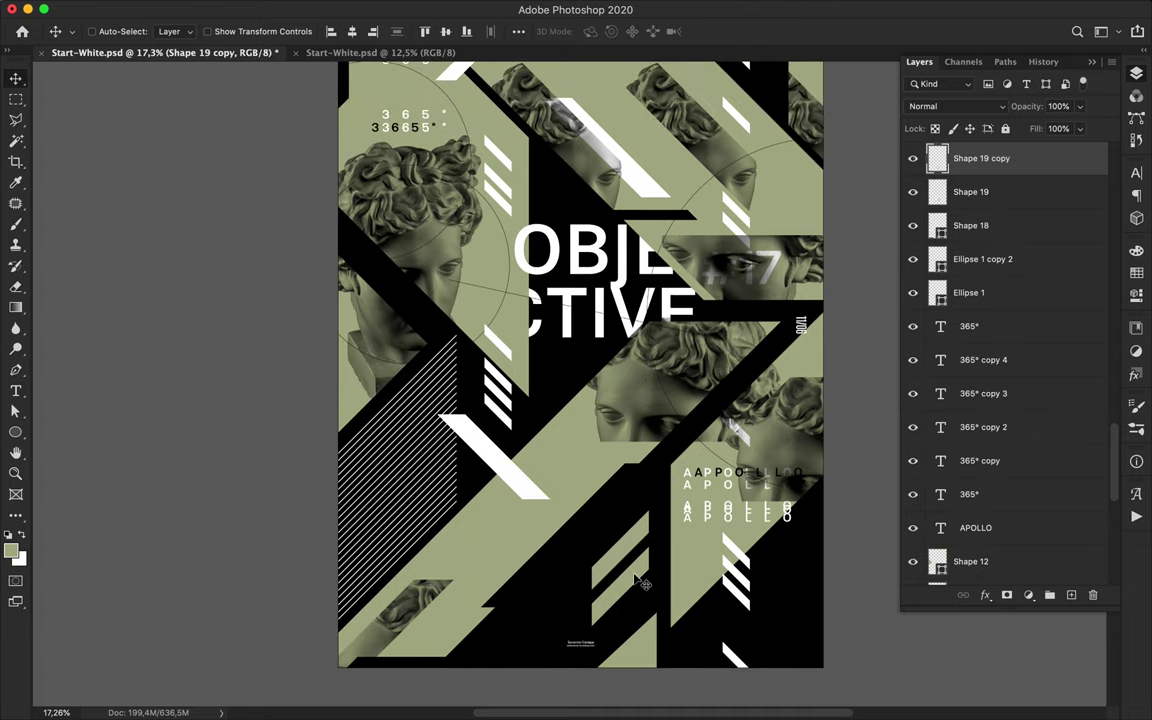
{"action": "scroll", "coordinate": [637, 575], "scroll_direction": "down", "scroll_amount": 3}
{"action": "left_click", "coordinate": [608, 560], "text": "shift+super"}
{"action": "left_click_drag", "start_coordinate": [615, 558], "coordinate": [617, 601]}
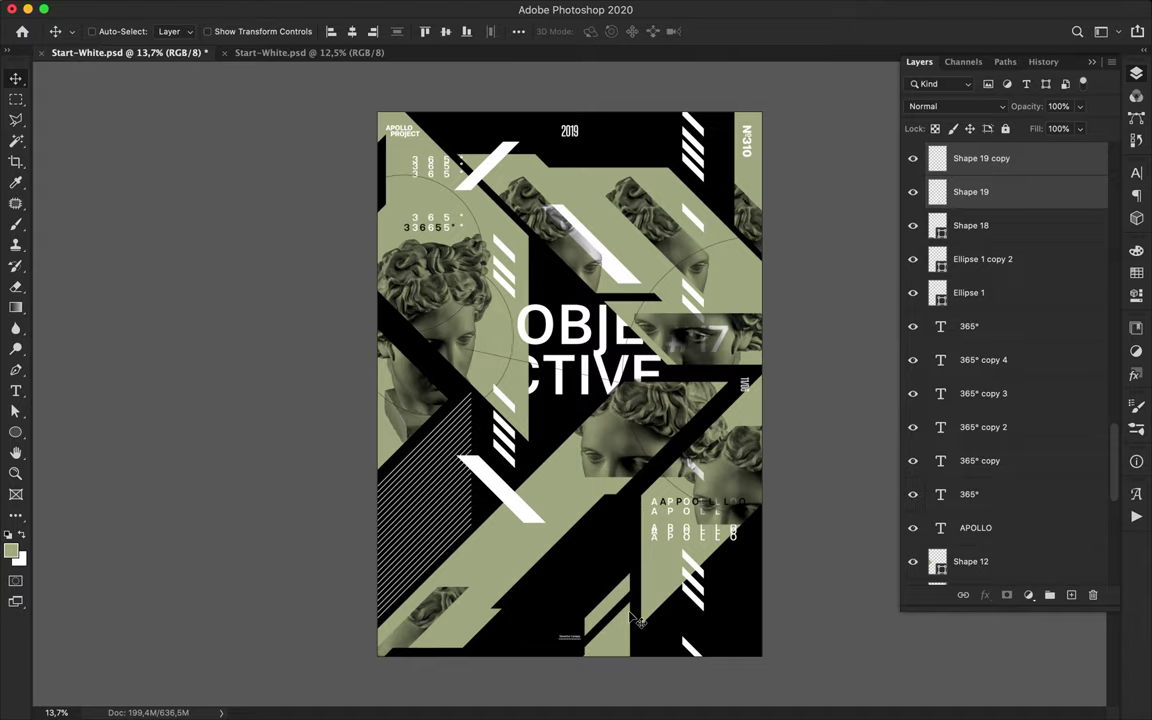
{"action": "scroll", "coordinate": [636, 620], "scroll_direction": "up", "scroll_amount": 6}
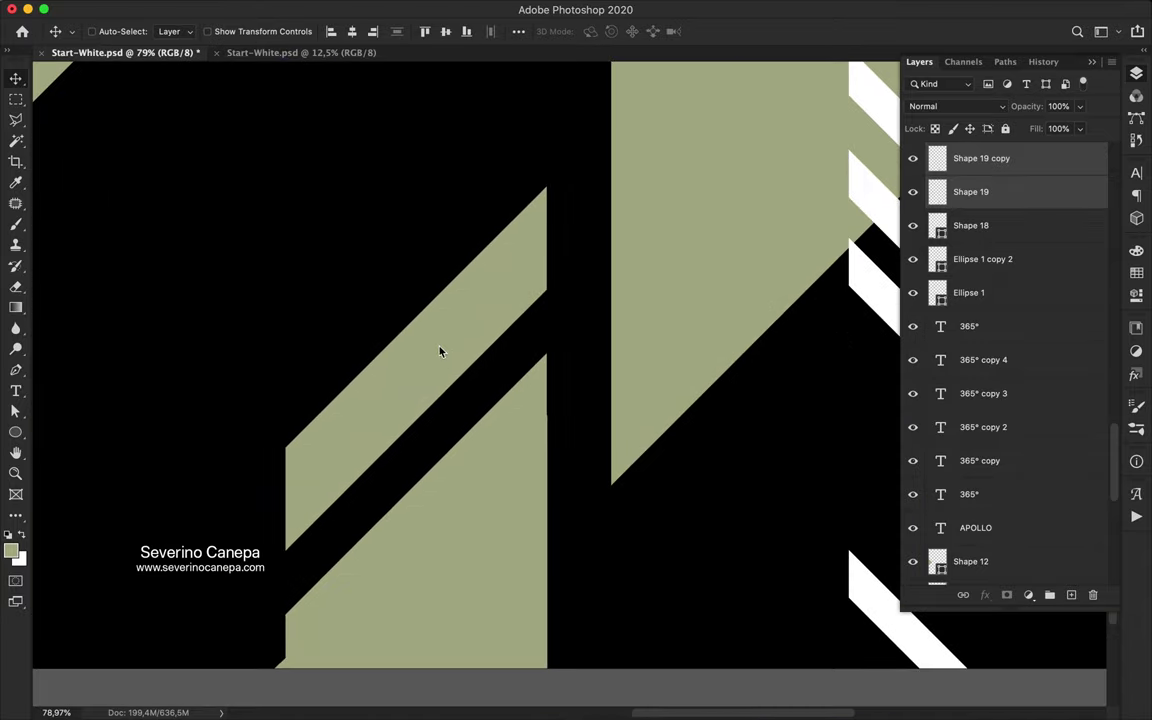
{"action": "scroll", "coordinate": [442, 188], "scroll_direction": "down", "scroll_amount": 4}
{"action": "mouse_move", "coordinate": [495, 264]}
{"action": "left_mouse_down"}
{"action": "mouse_move", "coordinate": [496, 315]}
{"action": "mouse_move", "coordinate": [496, 262]}
{"action": "left_mouse_up"}
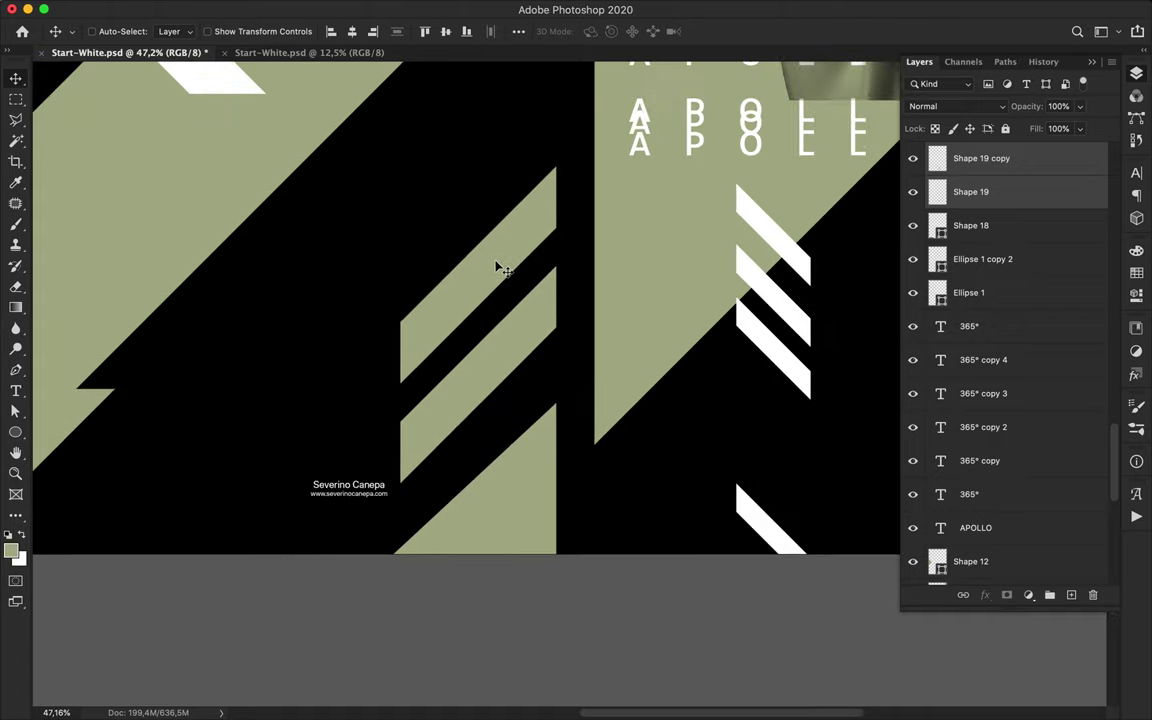
Delete both olive slanted stripes above the bottom triangle.
{"action": "left_click", "coordinate": [503, 351]}
{"action": "key", "text": "BackSpace"}
{"action": "key", "text": "BackSpace"}
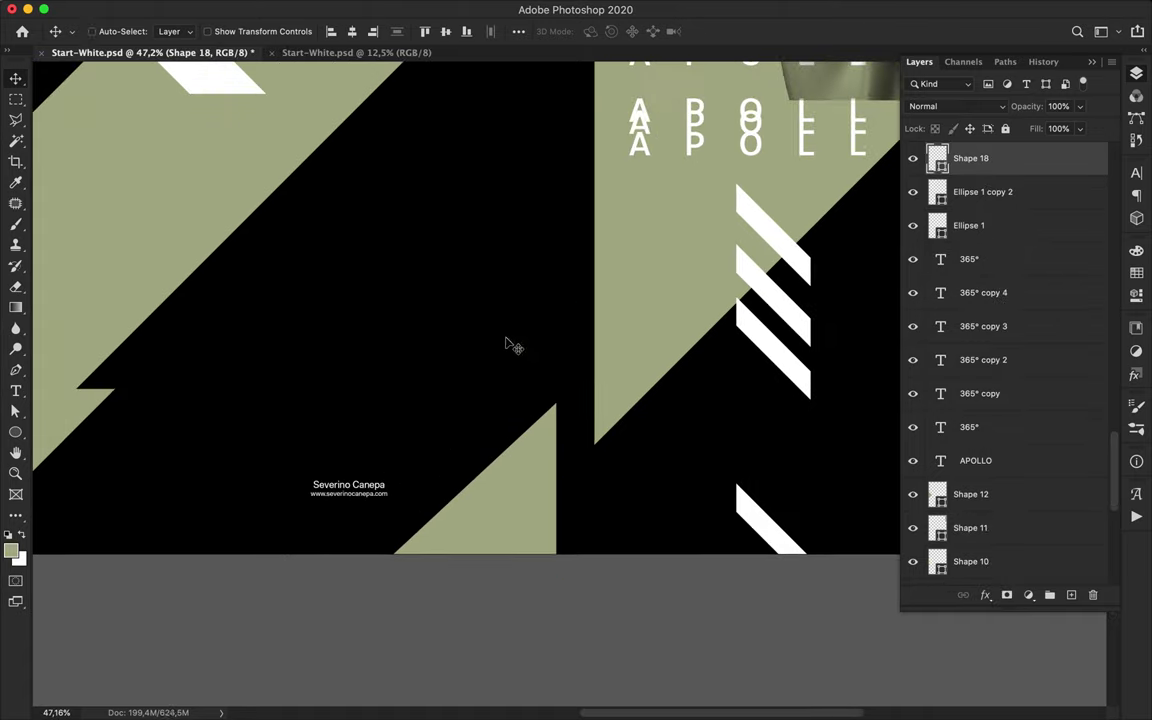
Replace the bottom olive triangle with a newly drawn 45° olive triangle about 1300 px wide and high.
{"action": "left_click", "coordinate": [547, 541]}
{"action": "key", "text": "p"}
{"action": "left_click", "coordinate": [546, 566]}
{"action": "left_click", "coordinate": [545, 381]}
{"action": "left_click", "coordinate": [301, 626]}
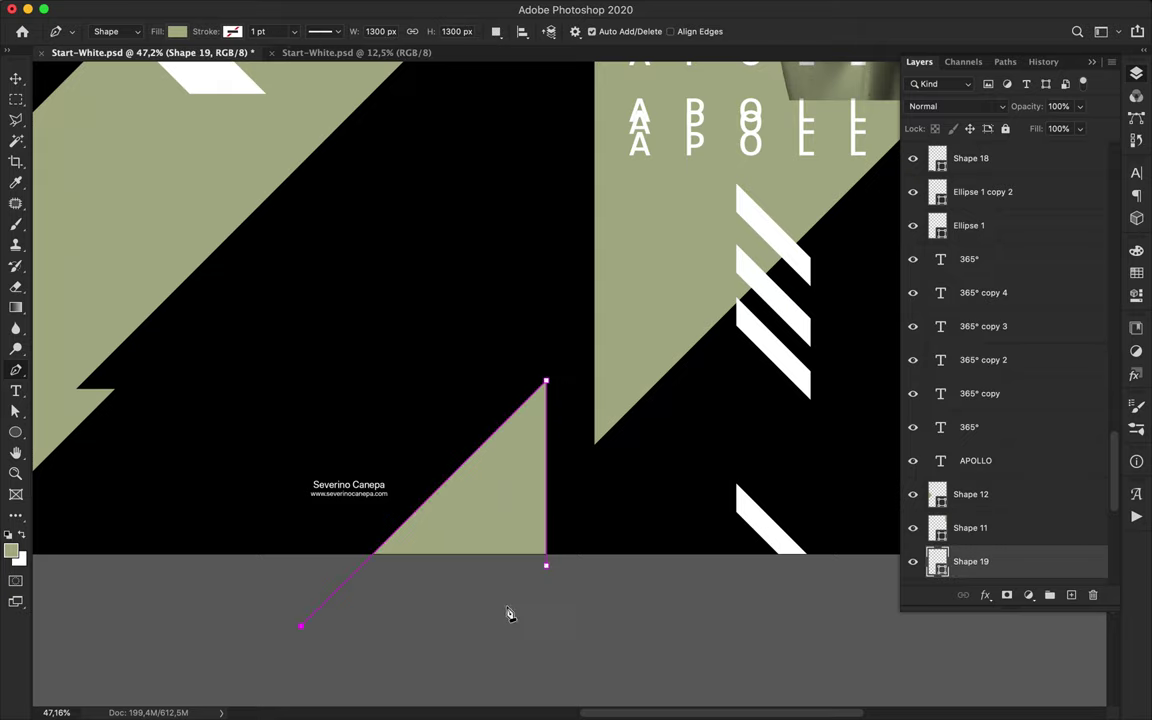
Draw an olive slanted stripe parallel to the new triangle's diagonal edge, just above it, and rasterize its layer.
{"action": "left_click", "coordinate": [538, 267]}
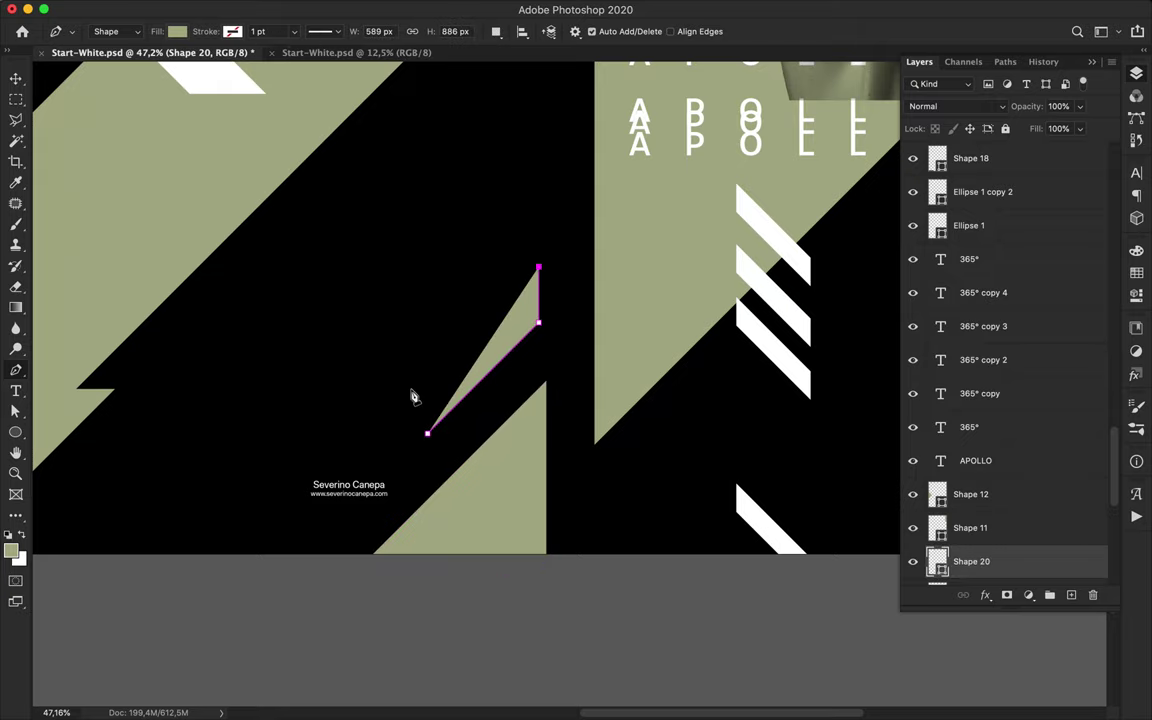
{"action": "left_click", "coordinate": [410, 396]}
{"action": "key", "text": "a"}
{"action": "right_click", "coordinate": [1029, 567]}
{"action": "left_click", "coordinate": [883, 264]}
Cut the new olive stripe's lower end to a vertical edge with a polygonal selection and deselect.
{"action": "key", "text": "l"}
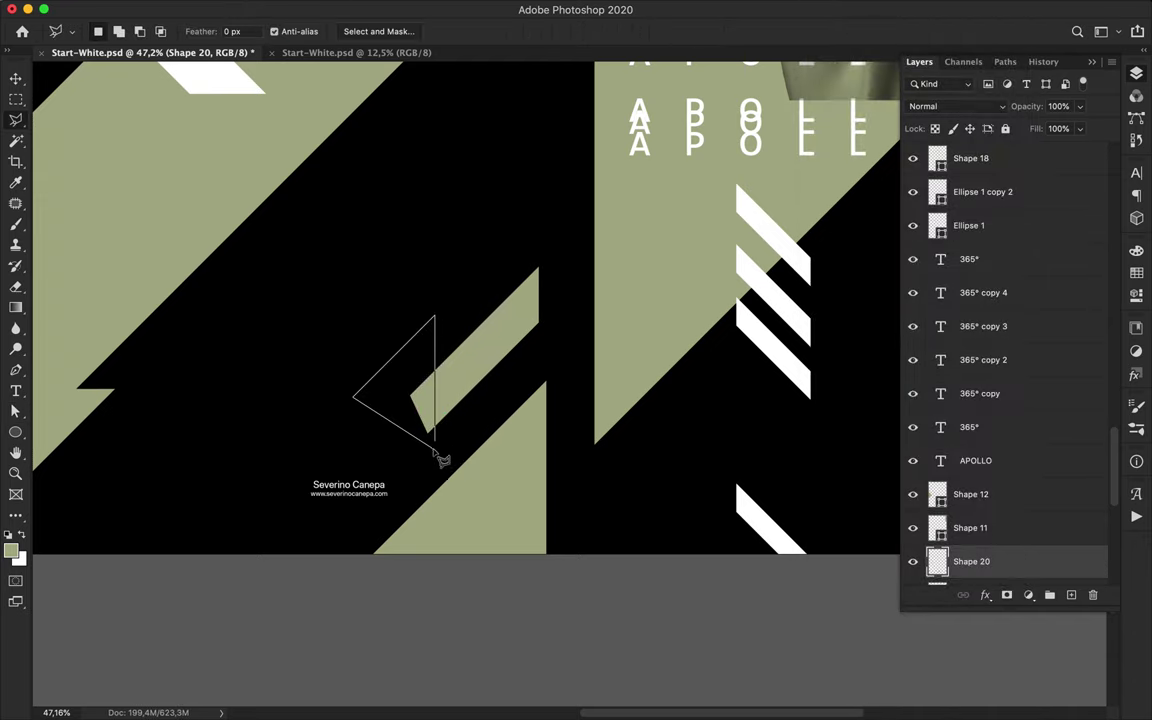
{"action": "key", "text": "Delete"}
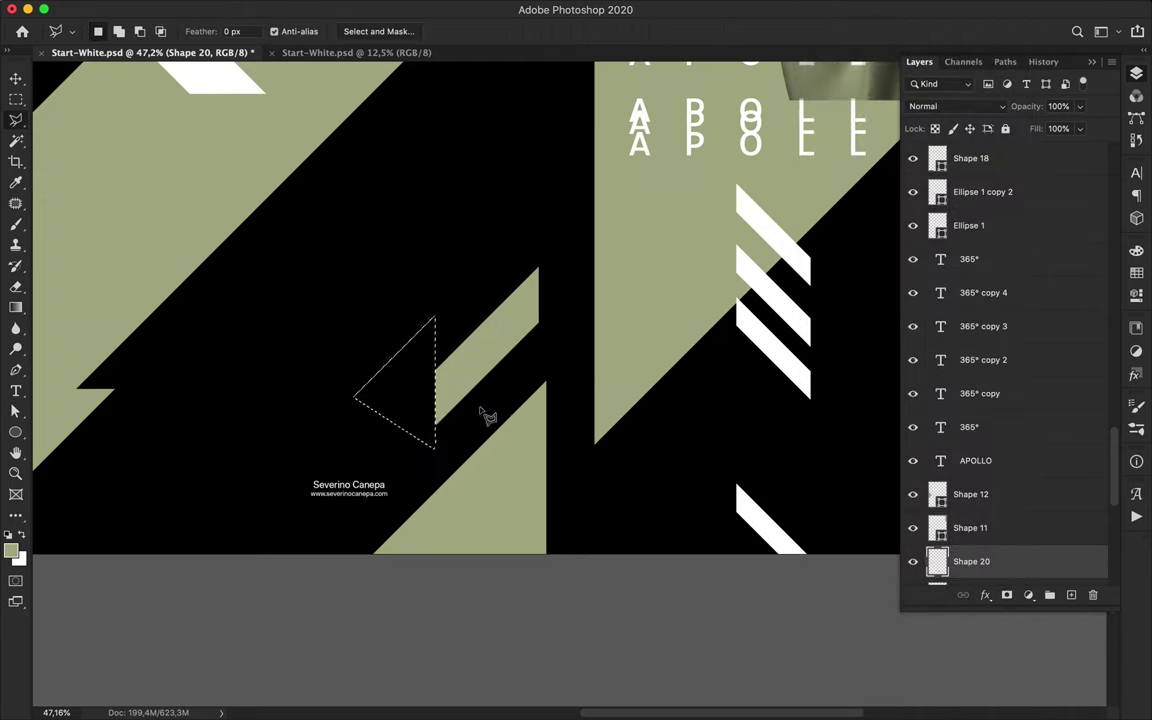
{"action": "key", "text": "ctrl+d"}
Duplicate the trimmed olive stripe directly above itself.
{"action": "key", "text": "v"}
{"action": "mouse_move", "coordinate": [478, 366]}
{"action": "left_mouse_down"}
{"action": "mouse_move", "coordinate": [478, 424]}
{"action": "mouse_move", "coordinate": [478, 334]}
{"action": "left_mouse_up"}
{"action": "scroll", "coordinate": [478, 338], "scroll_direction": "down", "scroll_amount": 5}
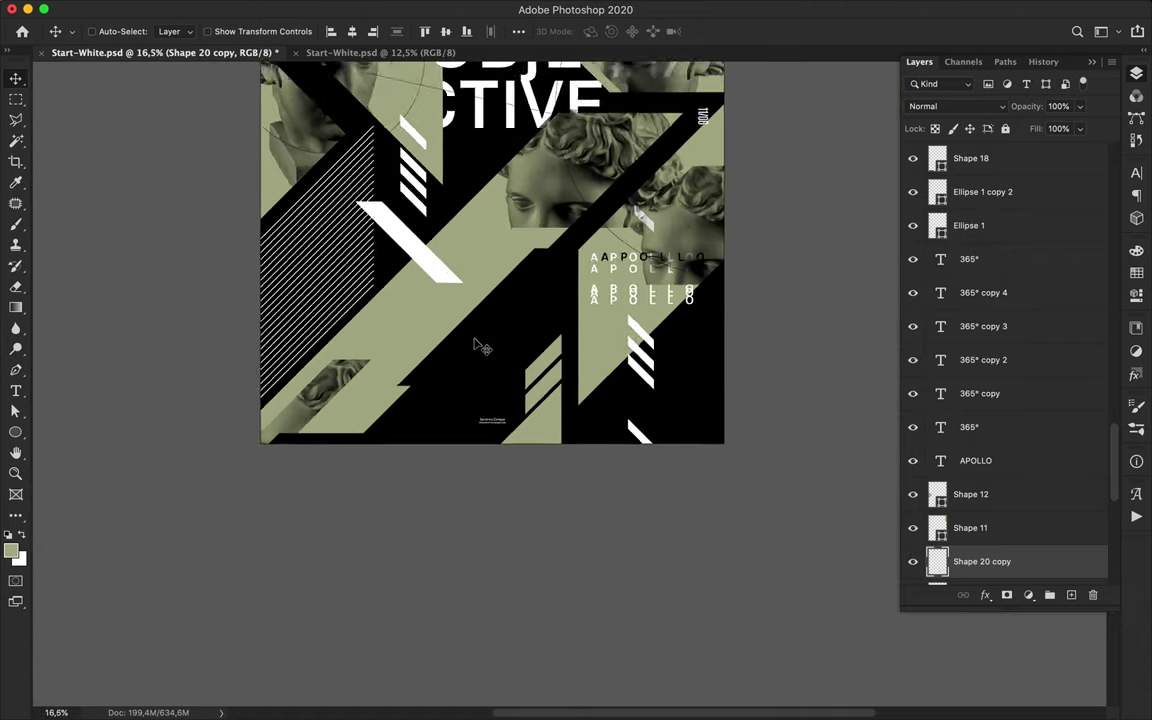
Duplicate the olive stripe once more to the left of the stacked pair and flip the copy horizontally.
{"action": "left_click_drag", "start_coordinate": [612, 594], "coordinate": [567, 565]}
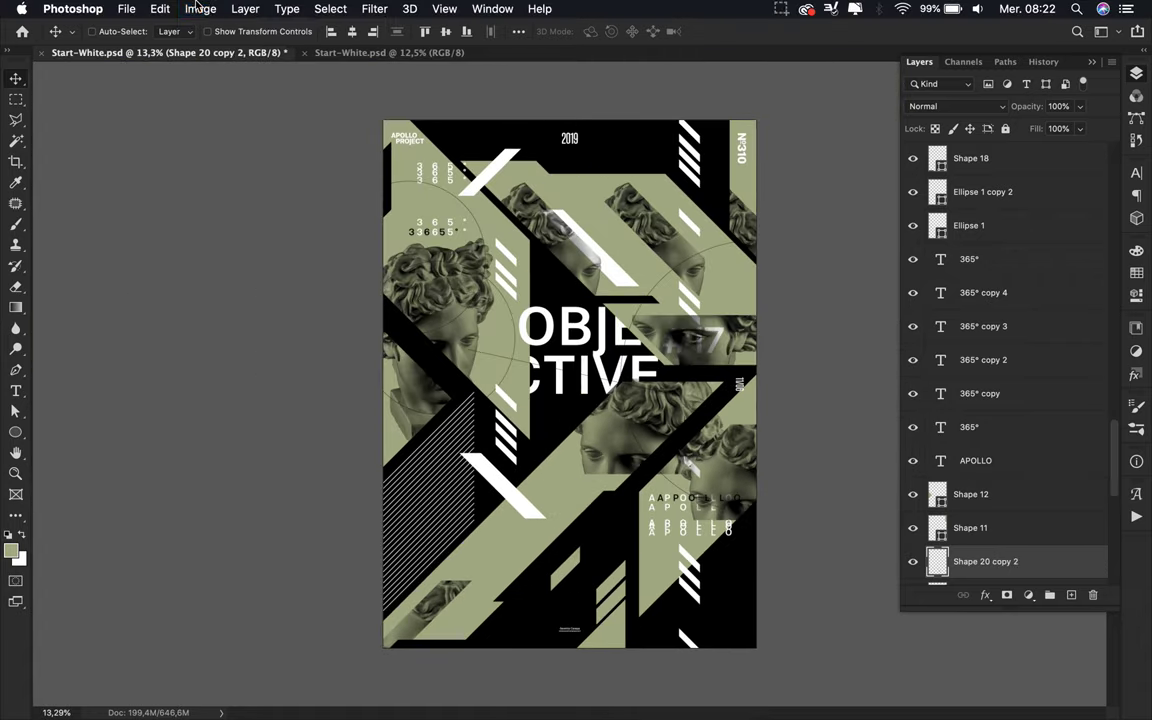
{"action": "left_click", "coordinate": [160, 9]}
{"action": "mouse_move", "coordinate": [288, 395]}
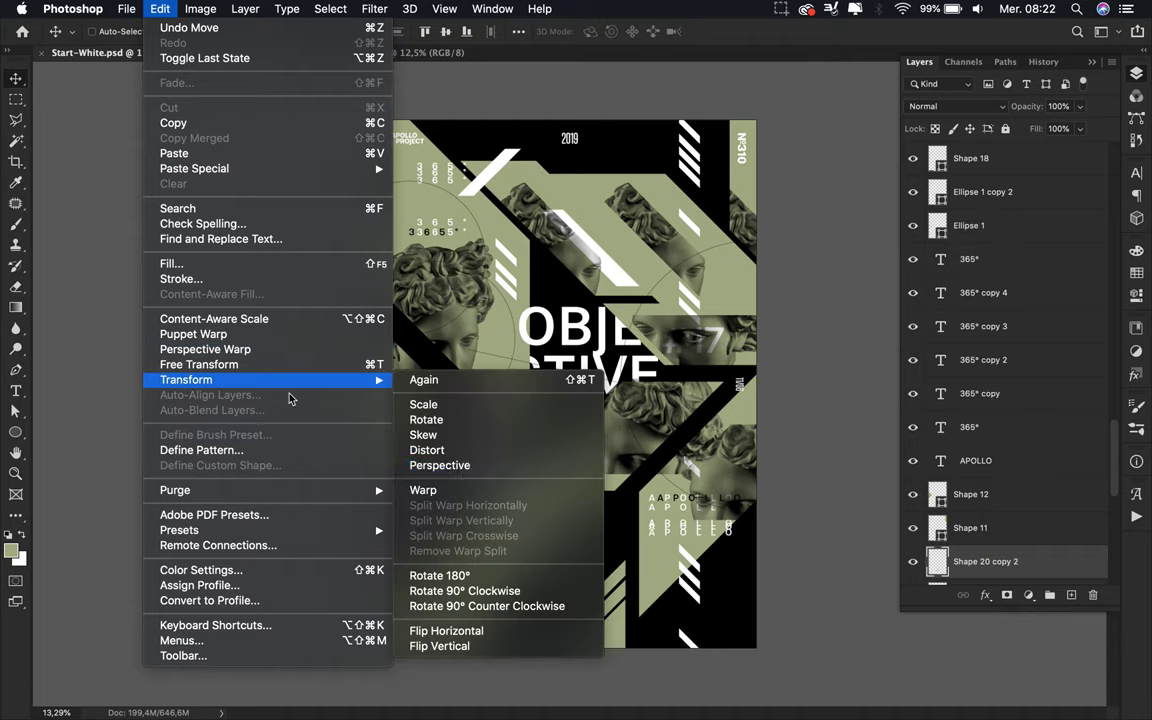
{"action": "left_click", "coordinate": [462, 627]}
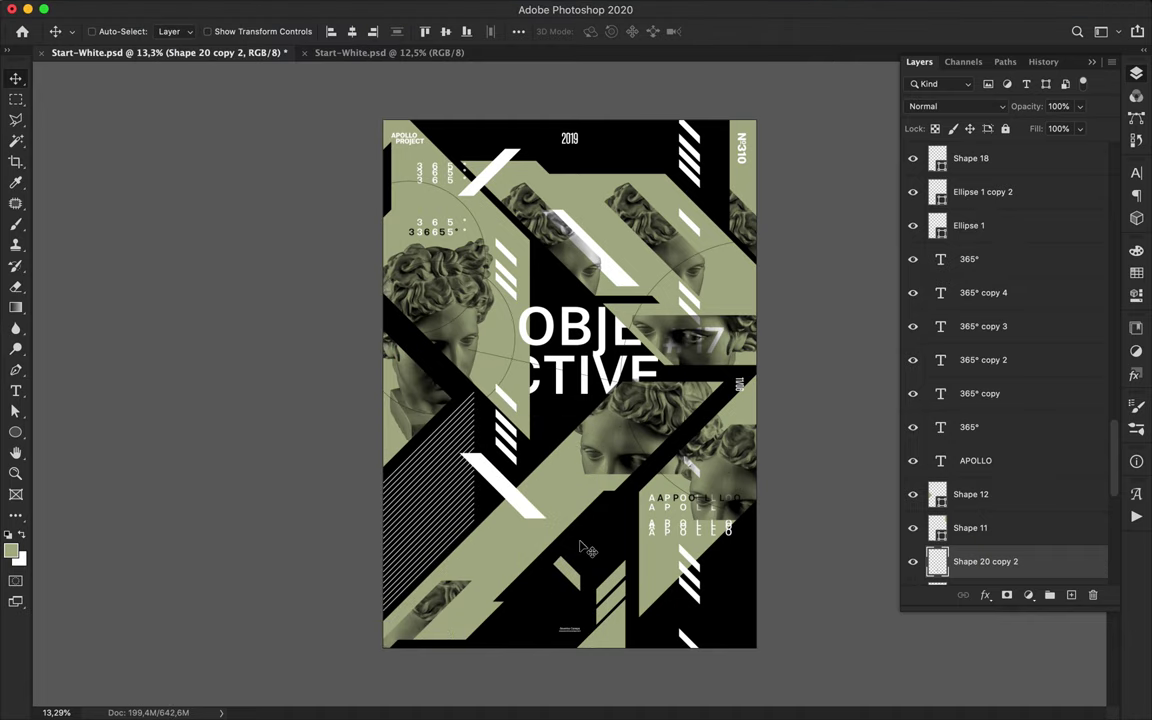
Move the mirrored olive stripe's layer, Shape 20 copy 2, to the top of the Groupe 1 group.
{"action": "scroll", "coordinate": [583, 546], "scroll_direction": "up", "scroll_amount": 2}
{"action": "left_click_drag", "start_coordinate": [1007, 549], "coordinate": [988, 168]}
{"action": "left_click_drag", "start_coordinate": [575, 633], "coordinate": [577, 669]}
{"action": "key", "text": "super+minus"}
{"action": "key", "text": "super+minus"}
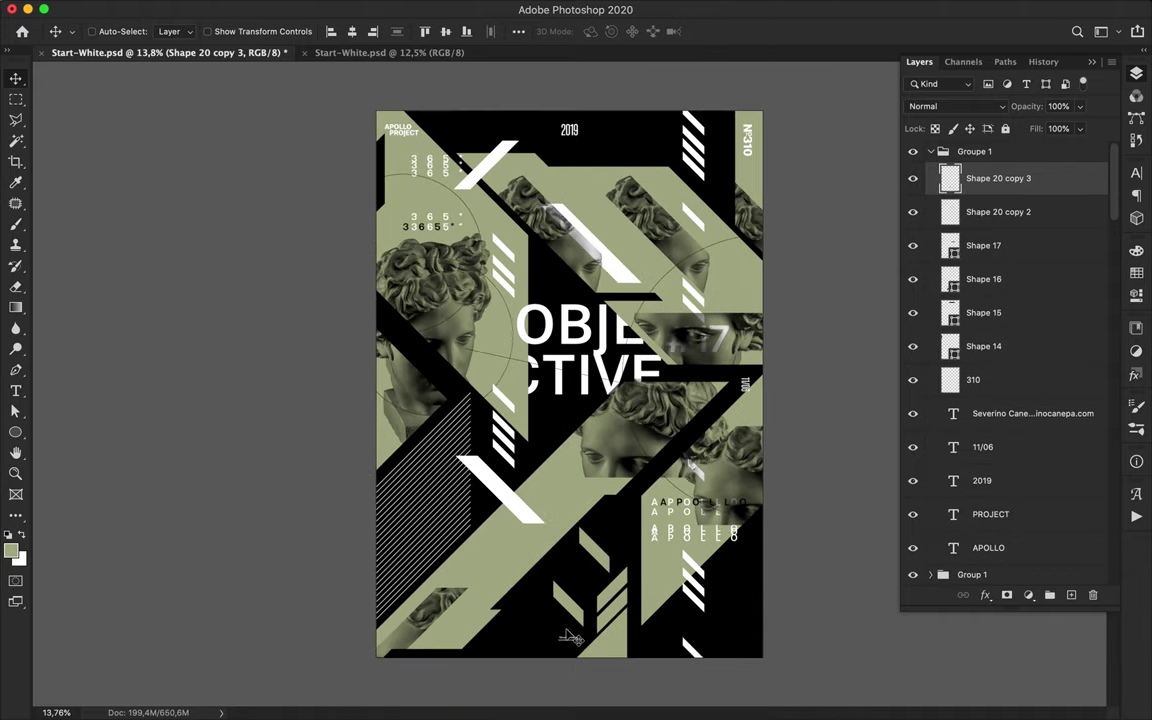
{"action": "key", "text": "super+z"}
Place the mirrored olive stripe directly above the stacked pair of olive stripes near the poster's bottom.
{"action": "left_click_drag", "start_coordinate": [595, 559], "coordinate": [612, 548]}
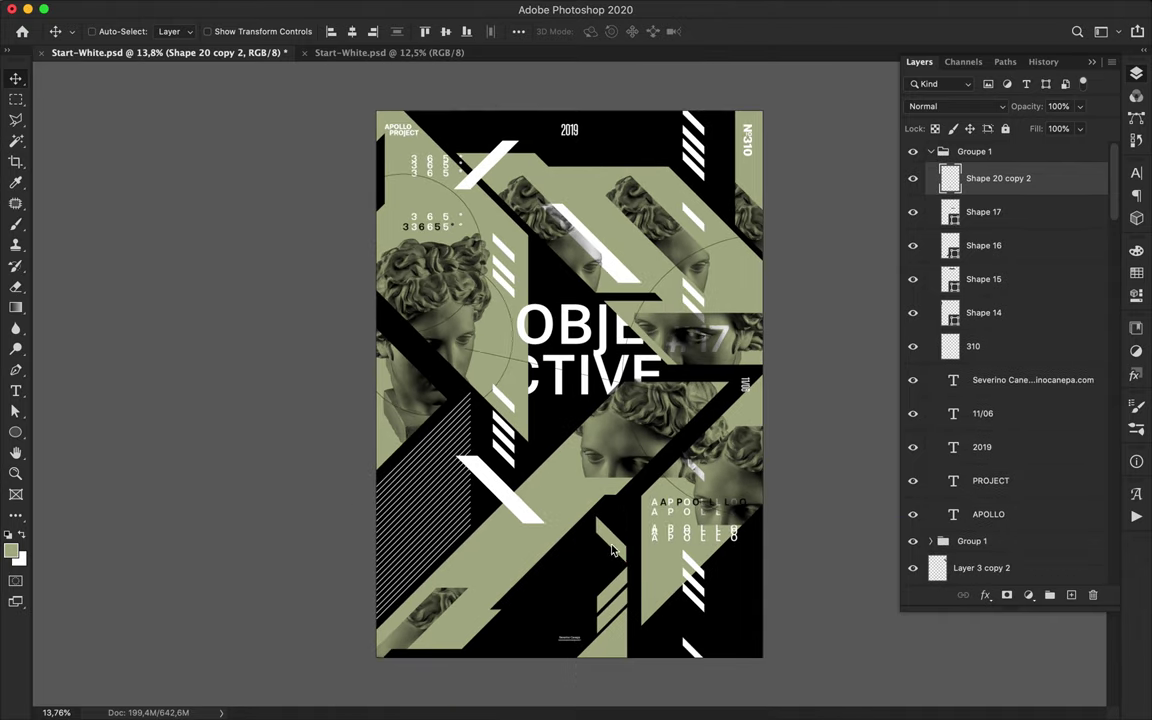
{"action": "scroll", "coordinate": [613, 549], "scroll_direction": "up", "scroll_amount": 10}
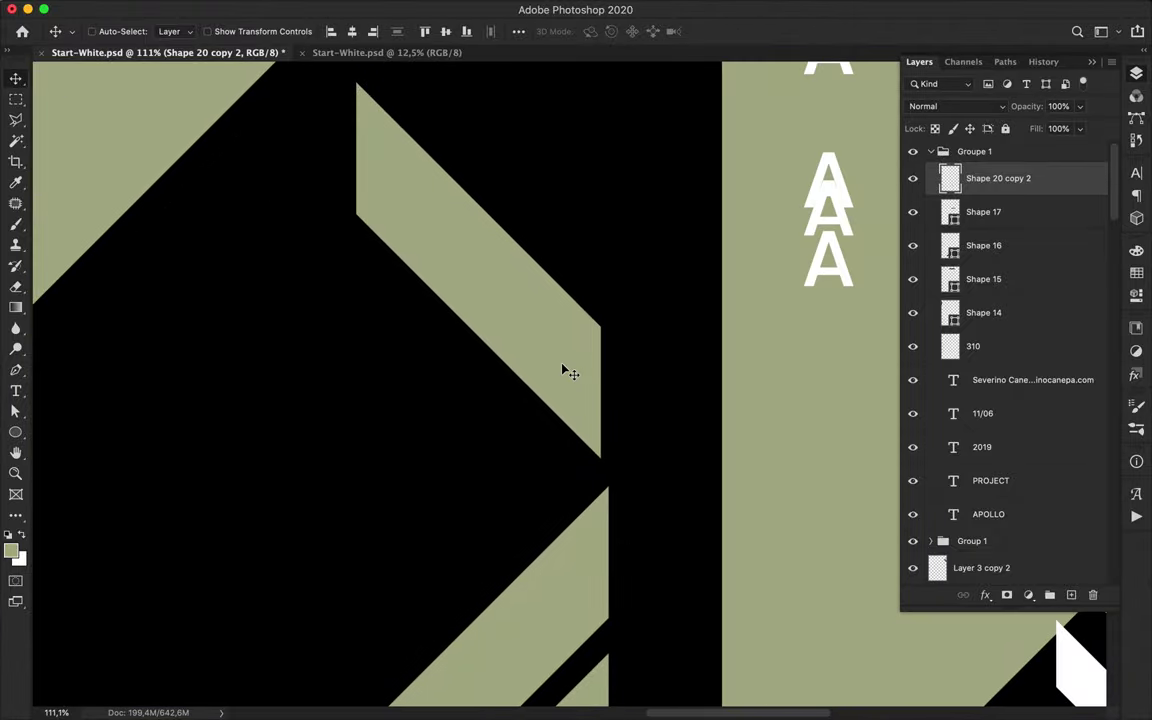
{"action": "key", "text": "ctrl+0"}
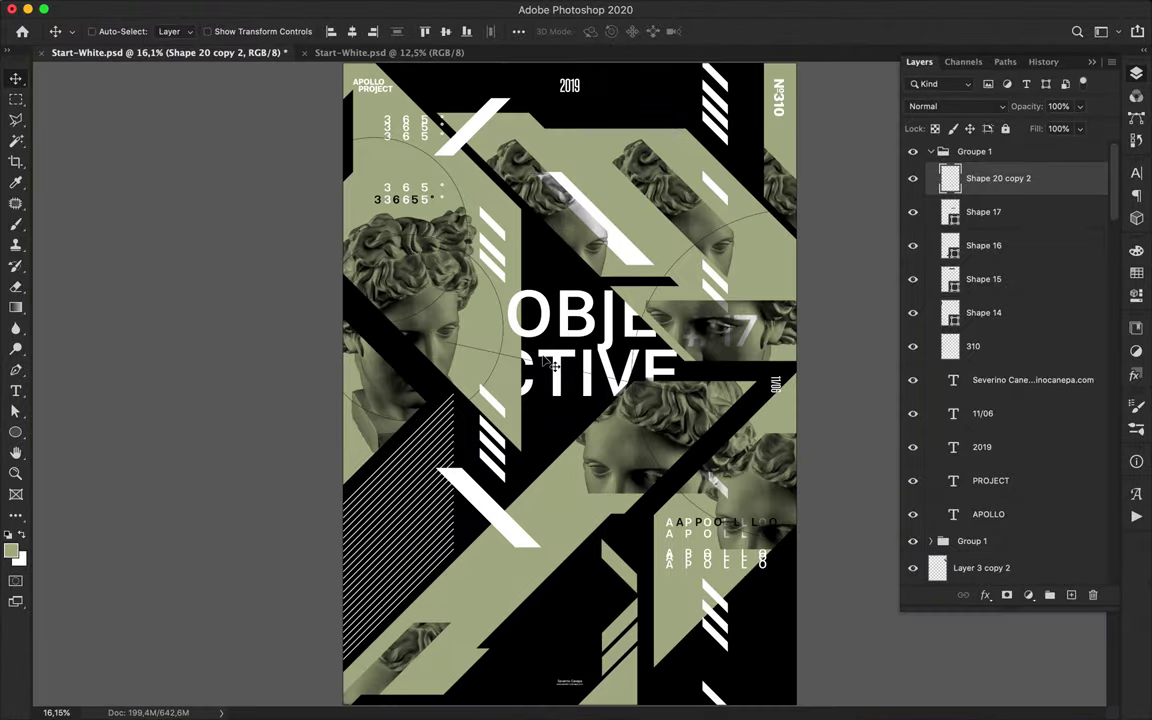
Try to move the Shape 5 layer beneath the CTIVE text layer.
{"action": "scroll", "coordinate": [554, 364], "scroll_direction": "up", "scroll_amount": 1}
{"action": "scroll", "coordinate": [748, 391], "scroll_direction": "up", "scroll_amount": 15}
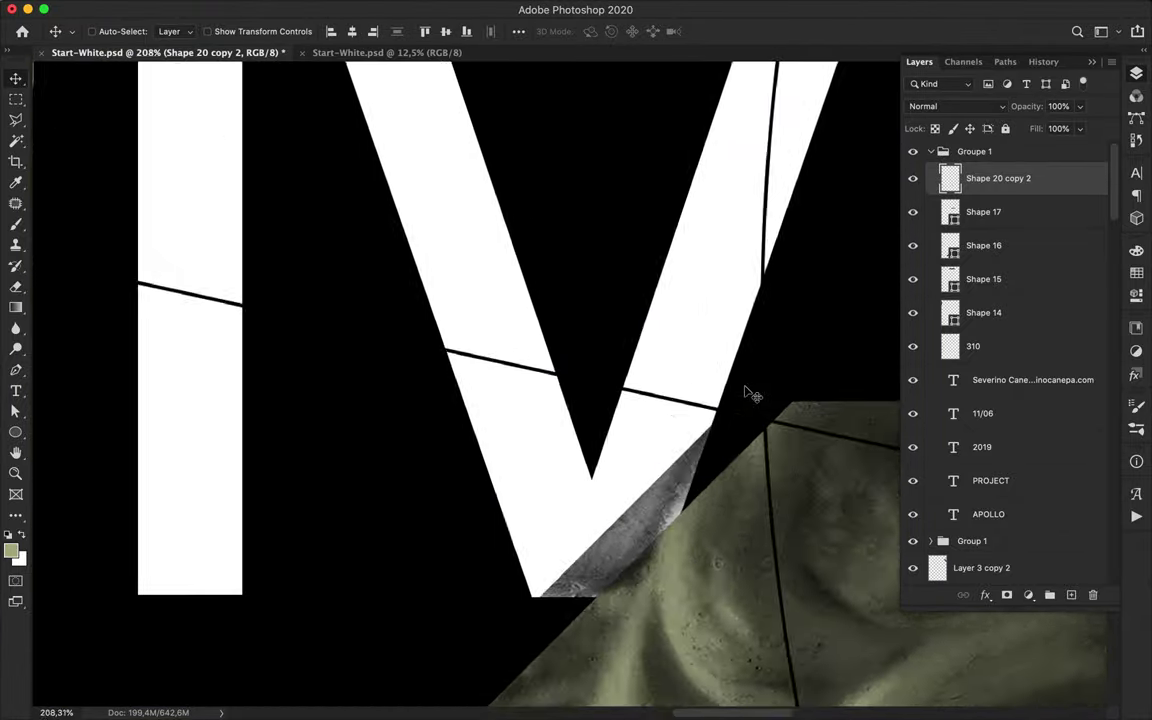
{"action": "left_click", "coordinate": [745, 411], "text": "super"}
{"action": "scroll", "coordinate": [1010, 494], "scroll_direction": "down", "scroll_amount": 5}
{"action": "left_click_drag", "start_coordinate": [1000, 293], "coordinate": [991, 510]}
{"action": "scroll", "coordinate": [991, 500], "scroll_direction": "down", "scroll_amount": 5}
{"action": "left_click_drag", "start_coordinate": [990, 270], "coordinate": [998, 545]}
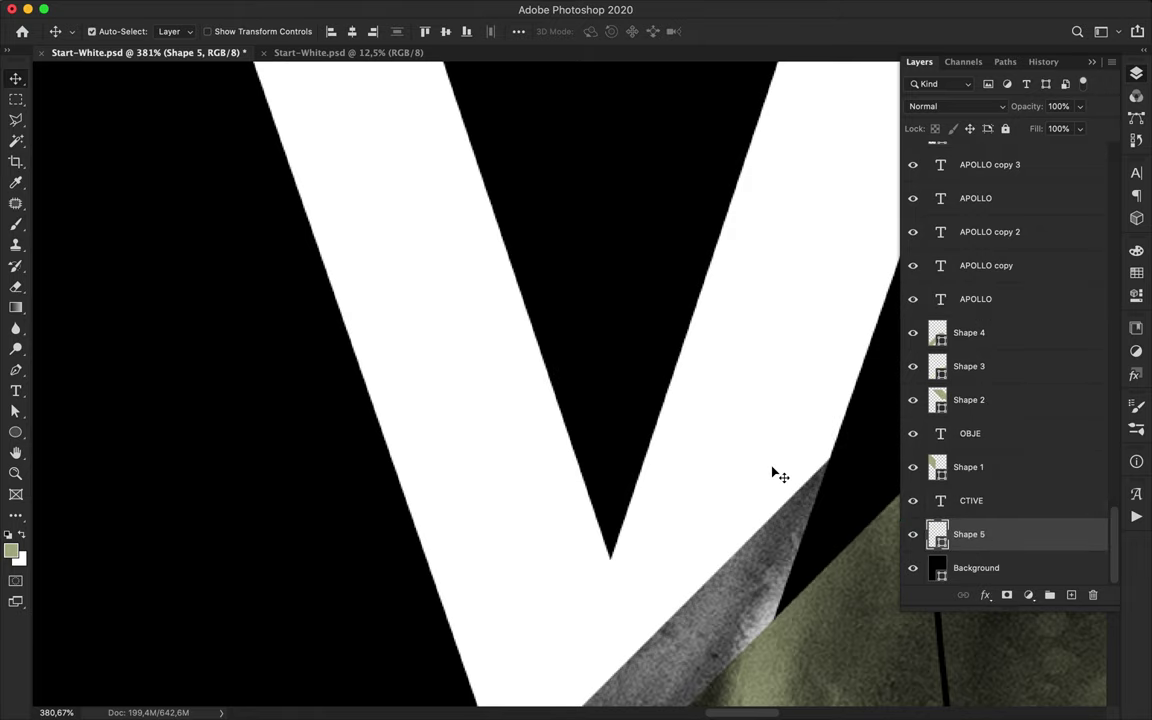
{"action": "key", "text": "super+0"}
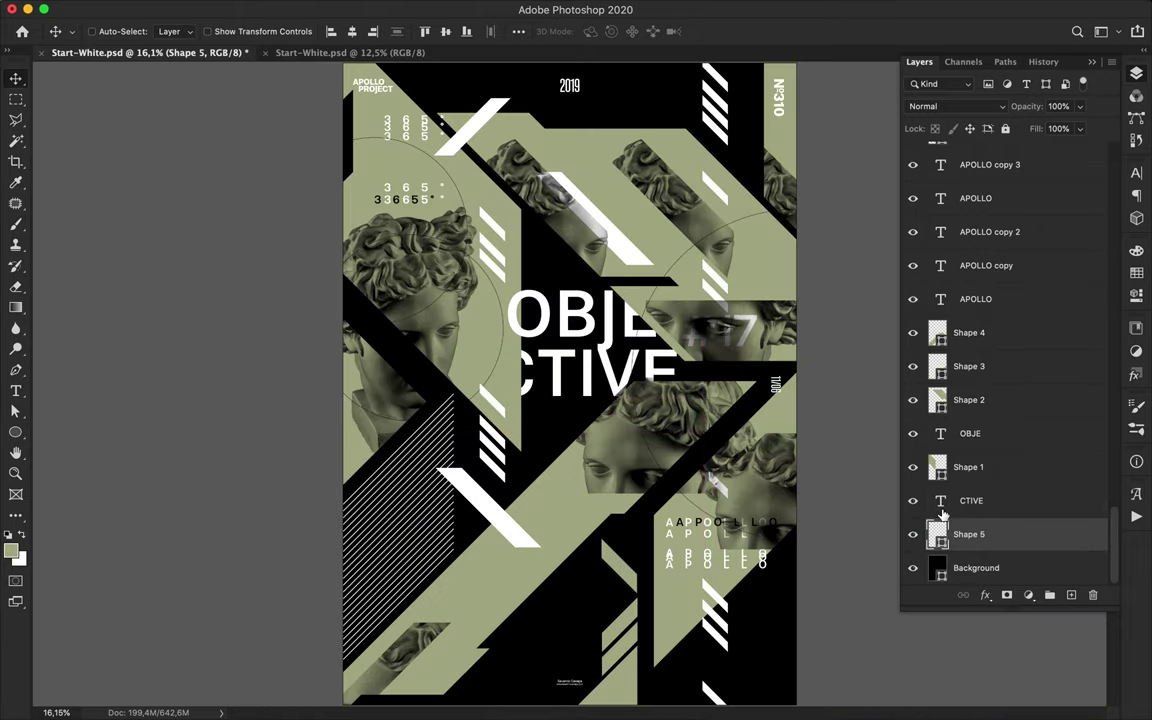
{"action": "key", "text": "super+z"}
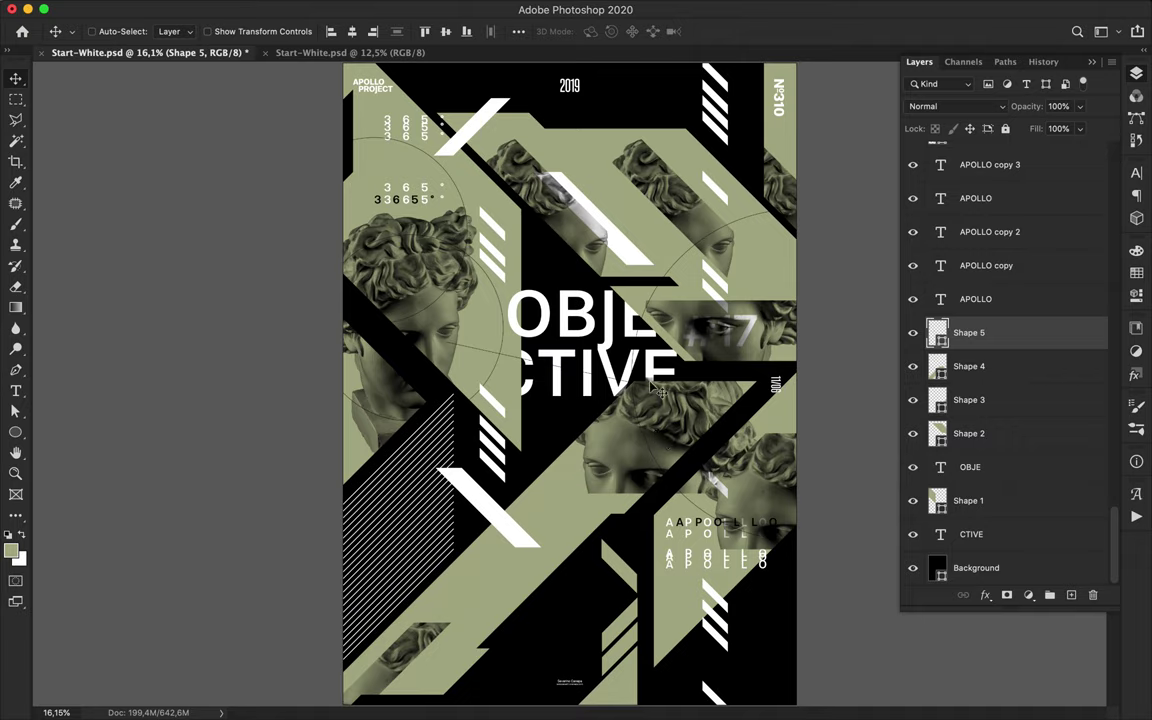
Shift the cropped eye image, Layer 1, slightly right and down within its olive panel and save the file.
{"action": "left_click", "coordinate": [691, 313], "text": "super"}
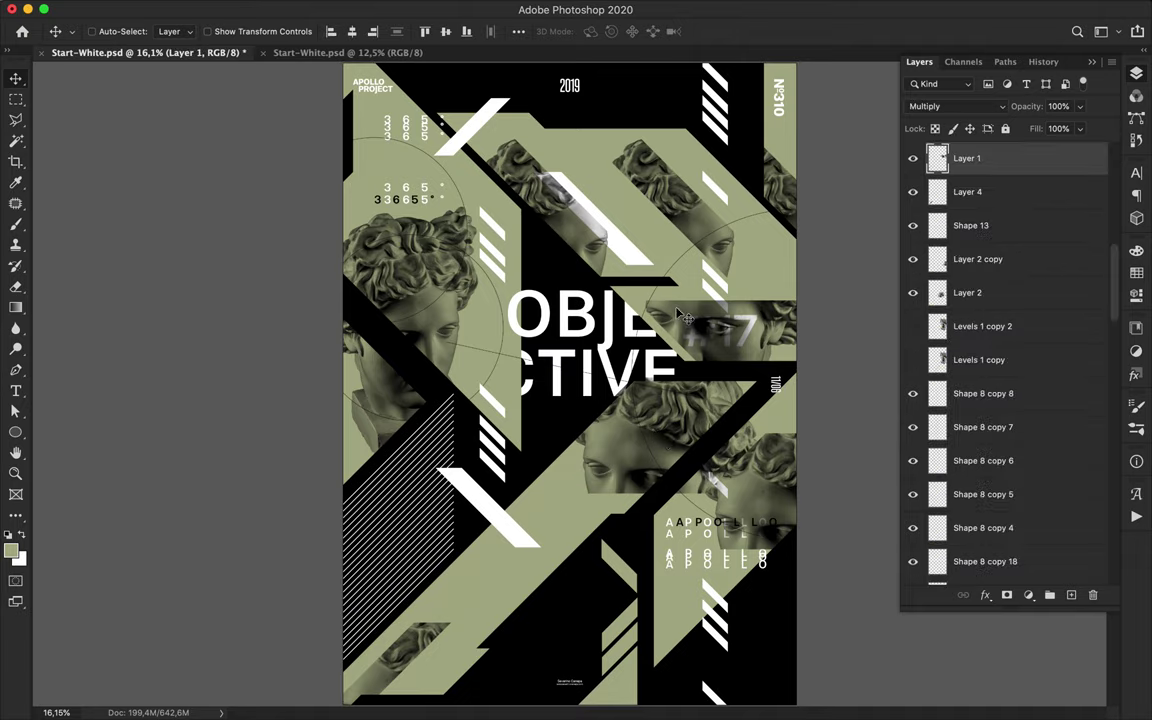
{"action": "mouse_move", "coordinate": [675, 308]}
{"action": "left_mouse_down"}
{"action": "mouse_move", "coordinate": [703, 326]}
{"action": "mouse_move", "coordinate": [712, 353]}
{"action": "mouse_move", "coordinate": [687, 304]}
{"action": "mouse_move", "coordinate": [686, 315]}
{"action": "left_mouse_up"}
{"action": "key", "text": "super+s"}
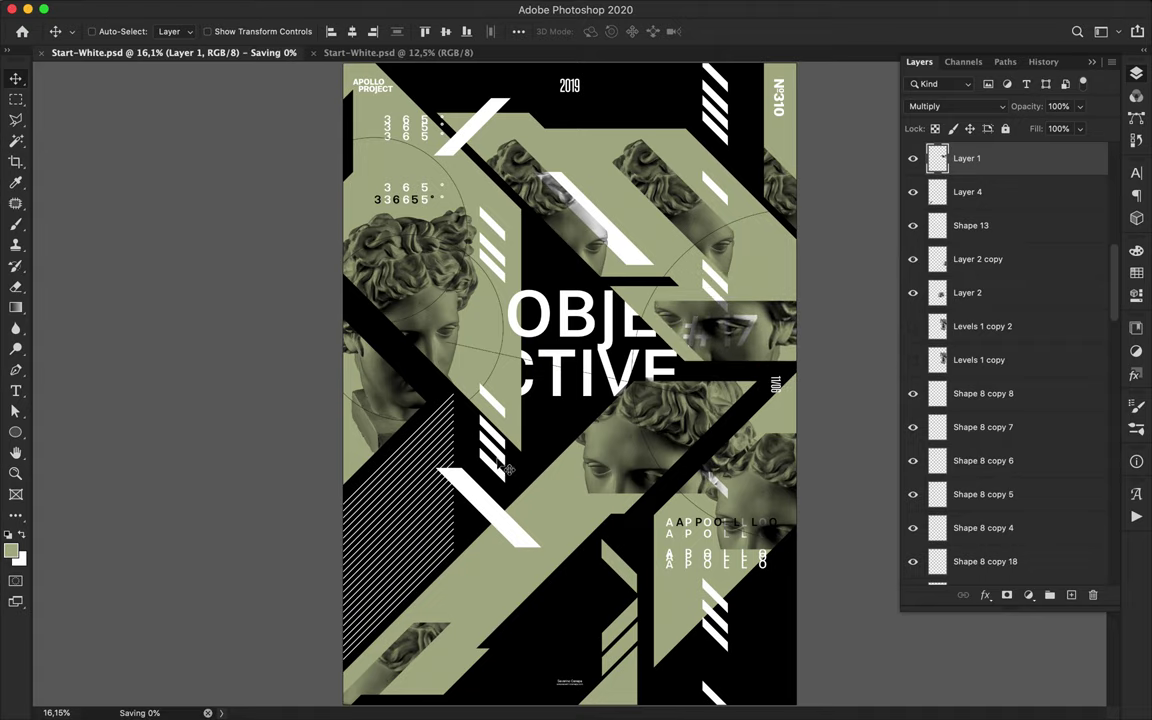
Duplicate the diagonal line group twice, placing copies at the poster's bottom centre-left and lower right edge, and save the file.
{"action": "left_click", "coordinate": [406, 535], "text": "super"}
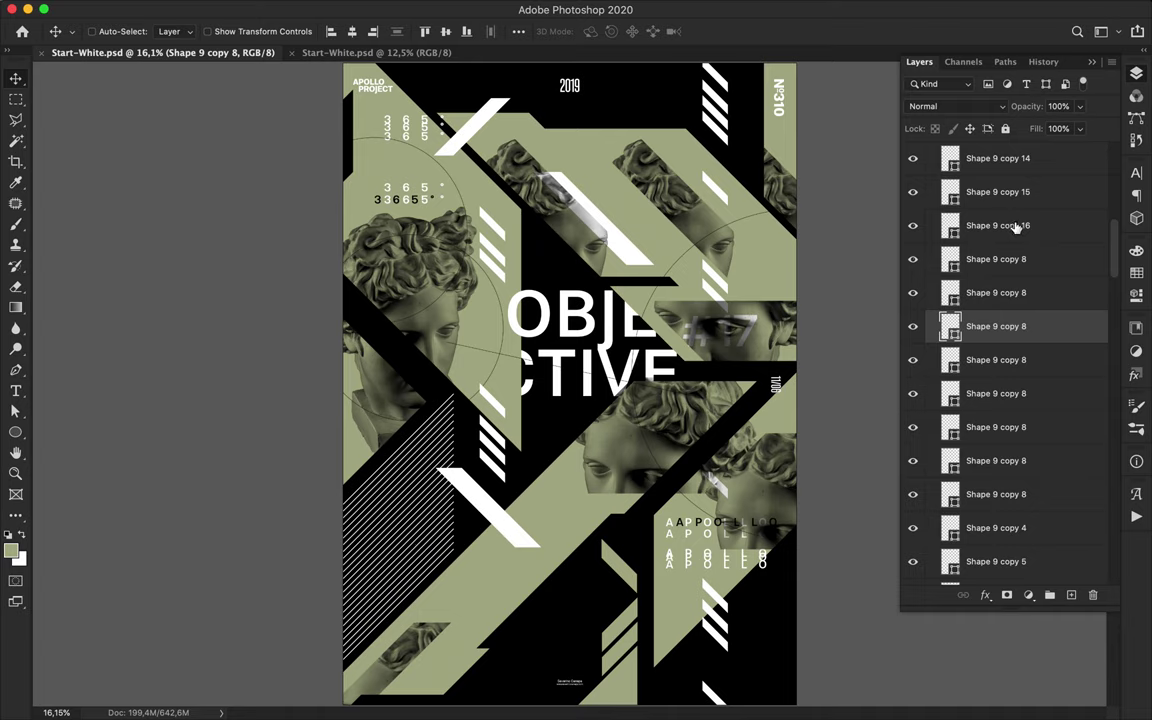
{"action": "scroll", "coordinate": [1016, 226], "scroll_direction": "up", "scroll_amount": 6}
{"action": "left_click", "coordinate": [914, 262]}
{"action": "left_click", "coordinate": [929, 261]}
{"action": "left_click", "coordinate": [914, 262]}
{"action": "left_click_drag", "start_coordinate": [428, 522], "coordinate": [532, 702]}
{"action": "left_click_drag", "start_coordinate": [532, 649], "coordinate": [843, 557]}
{"action": "left_click_drag", "start_coordinate": [764, 660], "coordinate": [803, 611]}
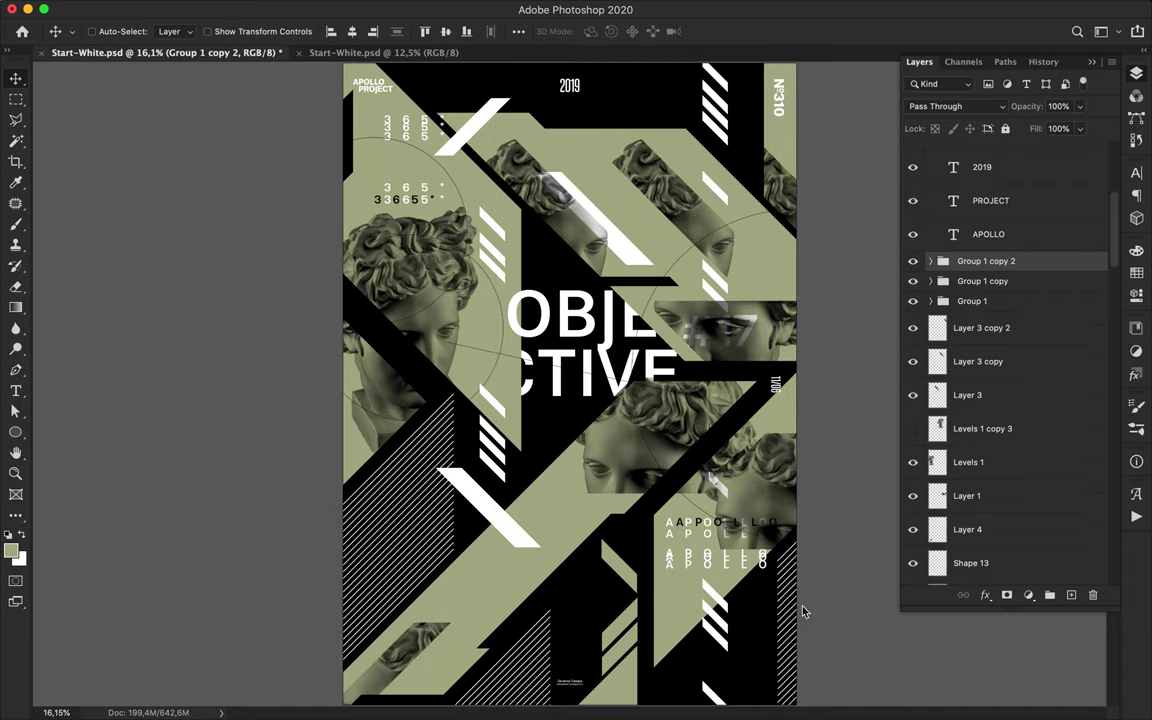
{"action": "key", "text": "ctrl+s"}
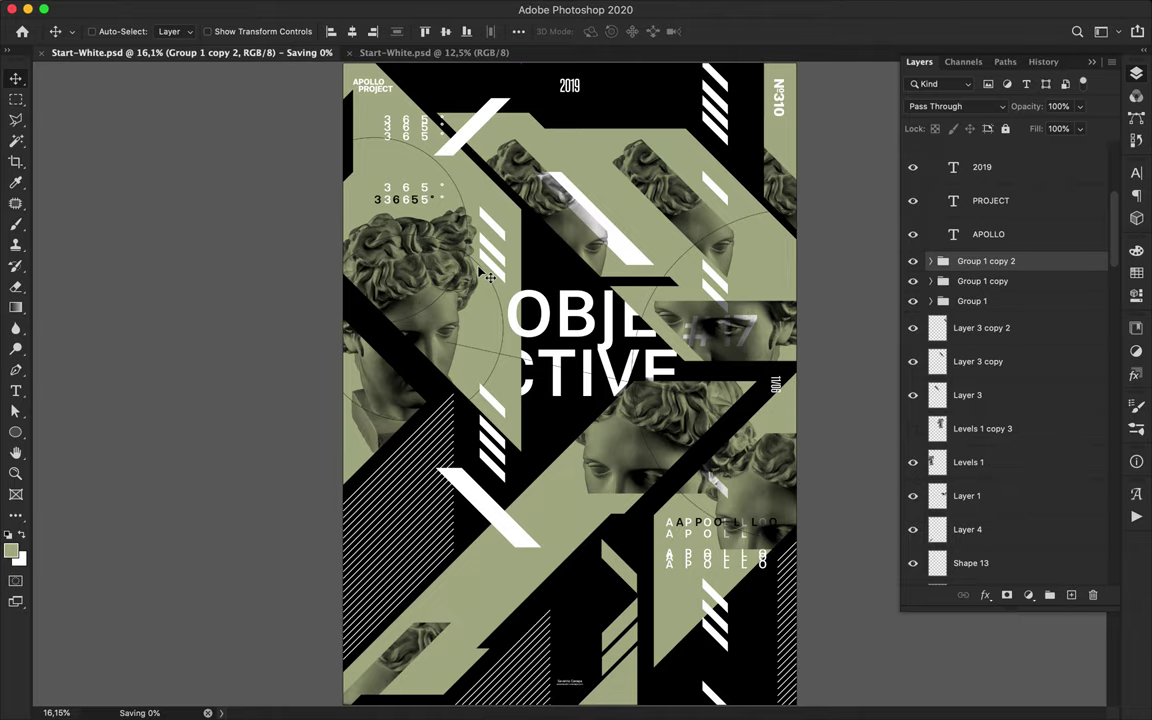
{"action": "left_click", "coordinate": [1005, 8]}
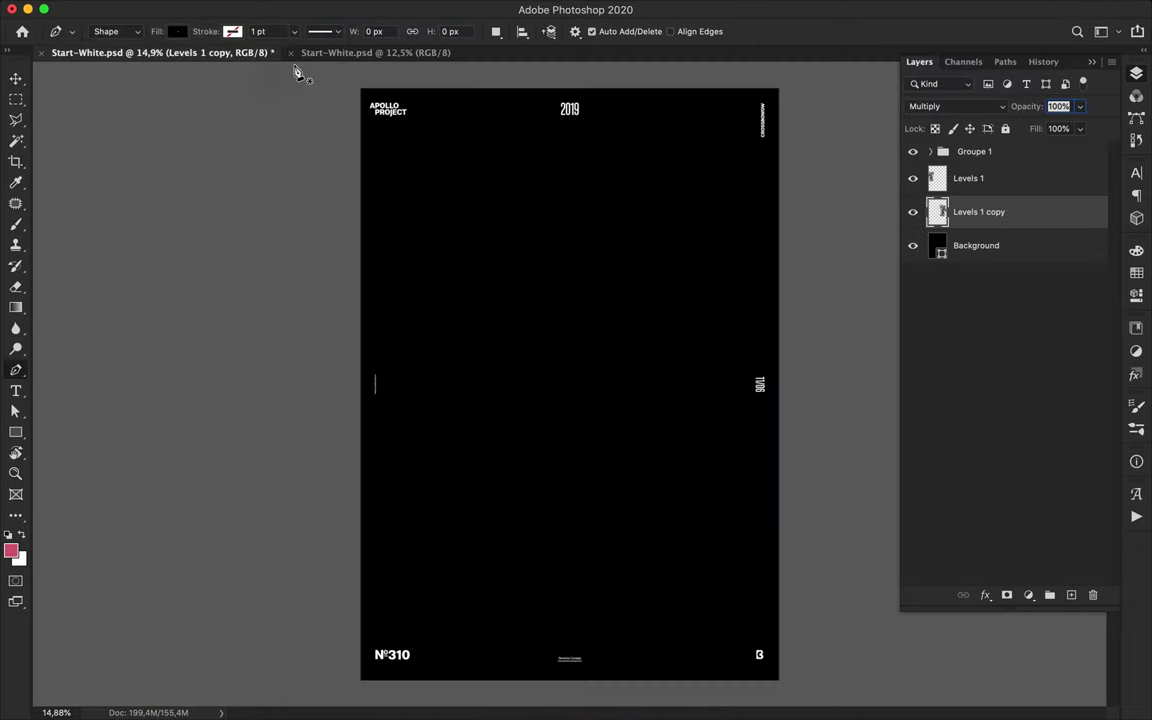
Set the Pen tool's shape fill to light green.
{"action": "left_click", "coordinate": [177, 31]}
{"action": "scroll", "coordinate": [200, 239], "scroll_direction": "down", "scroll_amount": 10}
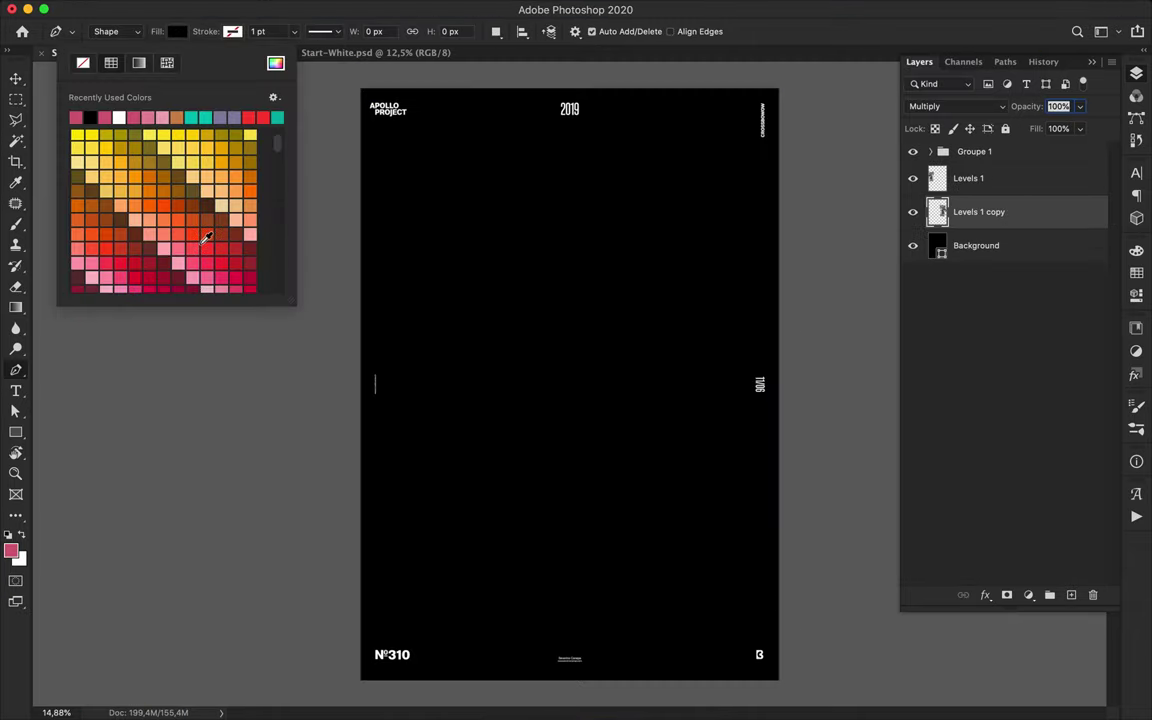
{"action": "left_click", "coordinate": [133, 228]}
{"action": "scroll", "coordinate": [185, 187], "scroll_direction": "down", "scroll_amount": 3}
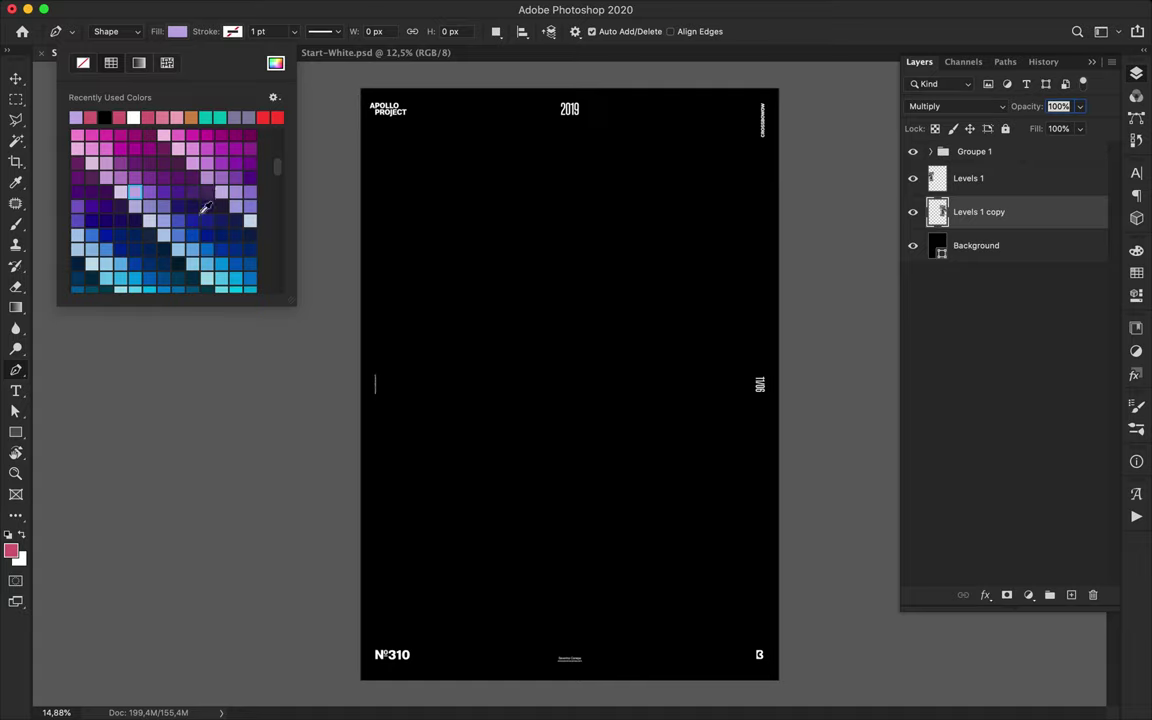
{"action": "left_click", "coordinate": [160, 216]}
{"action": "scroll", "coordinate": [142, 258], "scroll_direction": "down", "scroll_amount": 5}
{"action": "left_click", "coordinate": [133, 275]}
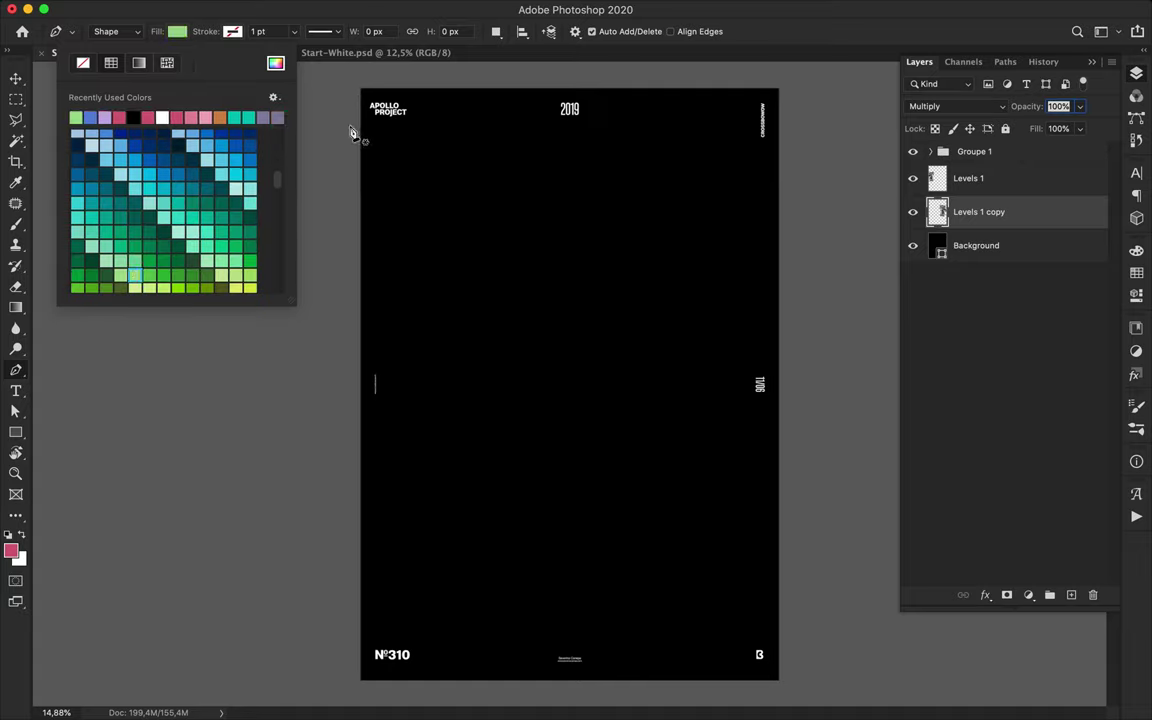
Draw a light green slanted panel behind the left bust, about 3134 px wide and 6254 px high, with a vertical right edge.
{"action": "left_click", "coordinate": [377, 75]}
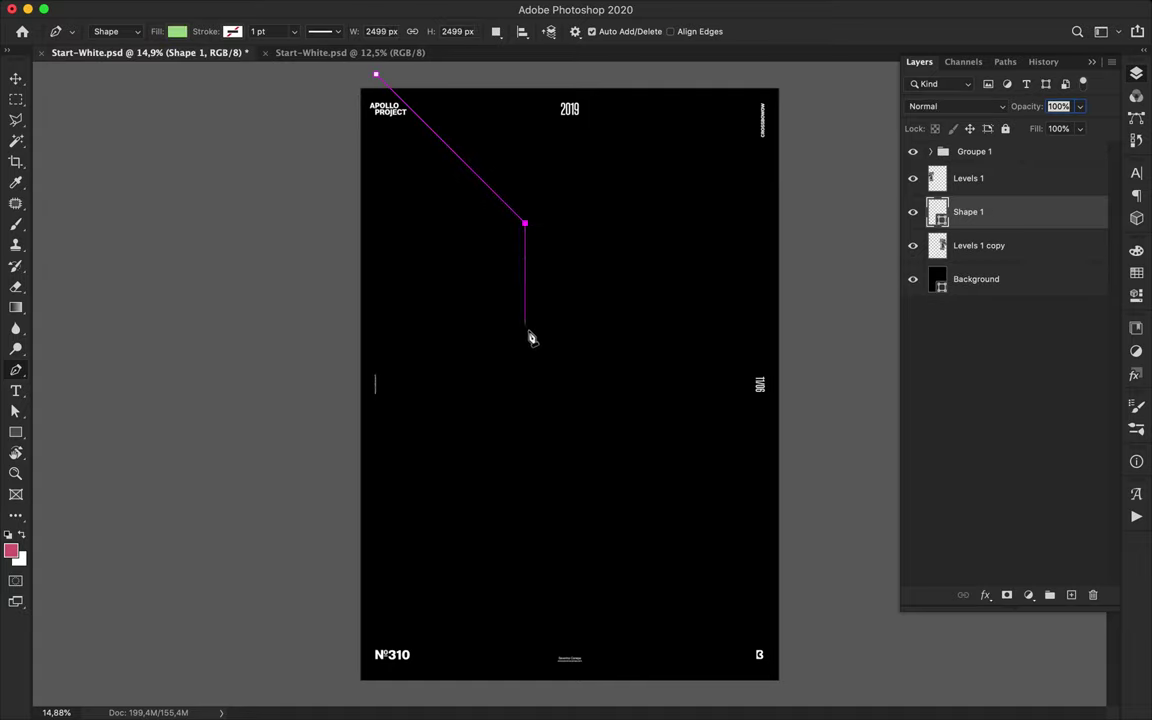
{"action": "left_click", "coordinate": [526, 446]}
{"action": "left_click", "coordinate": [338, 260]}
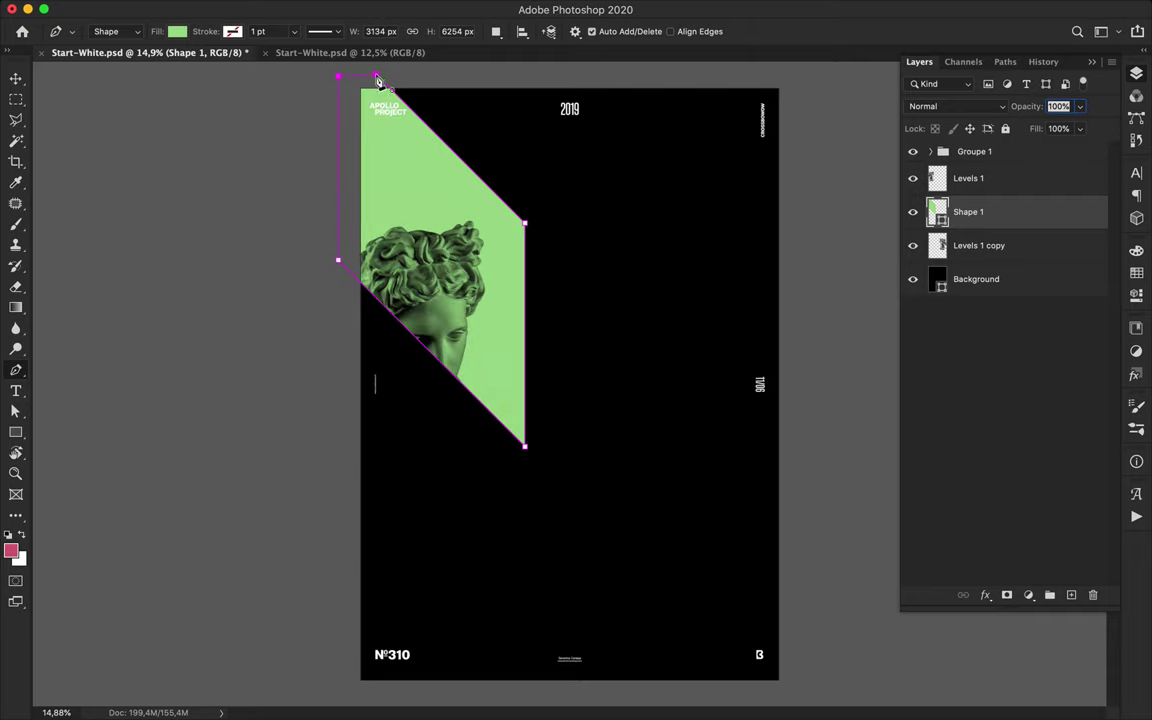
{"action": "left_click", "coordinate": [505, 173]}
{"action": "key", "text": "super+z"}
{"action": "key", "text": "super+z"}
Draw a light green slanted panel across the poster's upper right, about 6188 px wide and 3842 px high.
{"action": "left_click", "coordinate": [795, 247]}
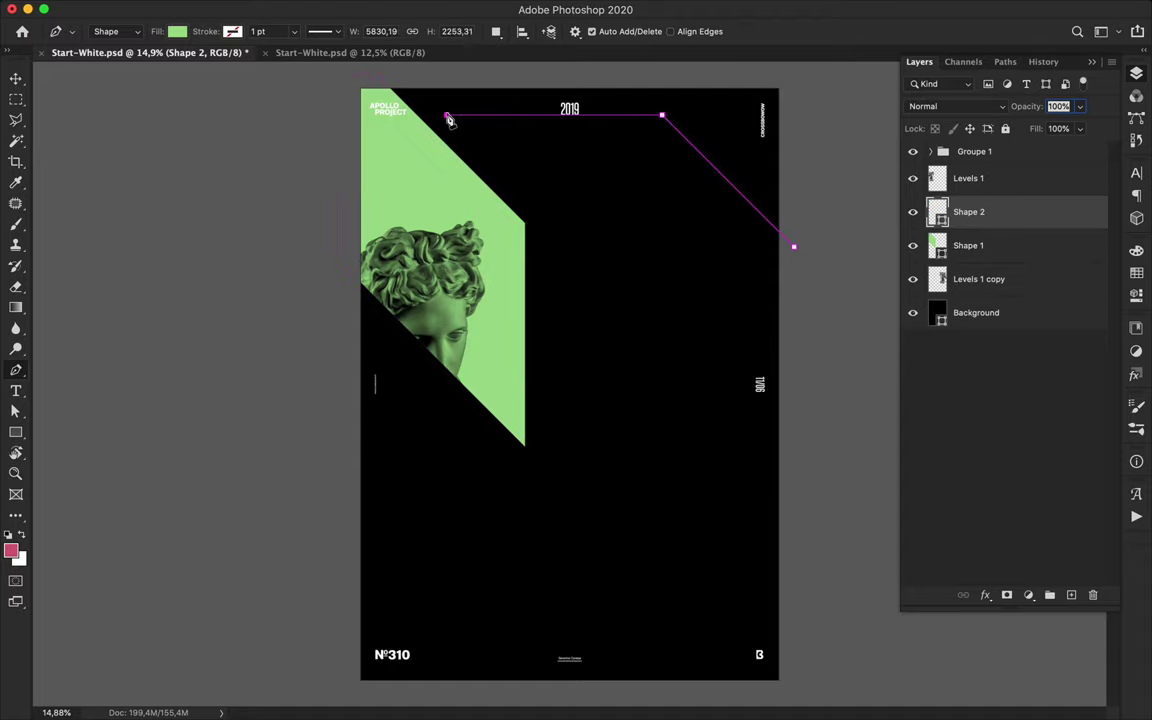
{"action": "left_click", "coordinate": [676, 343]}
{"action": "left_click", "coordinate": [816, 343]}
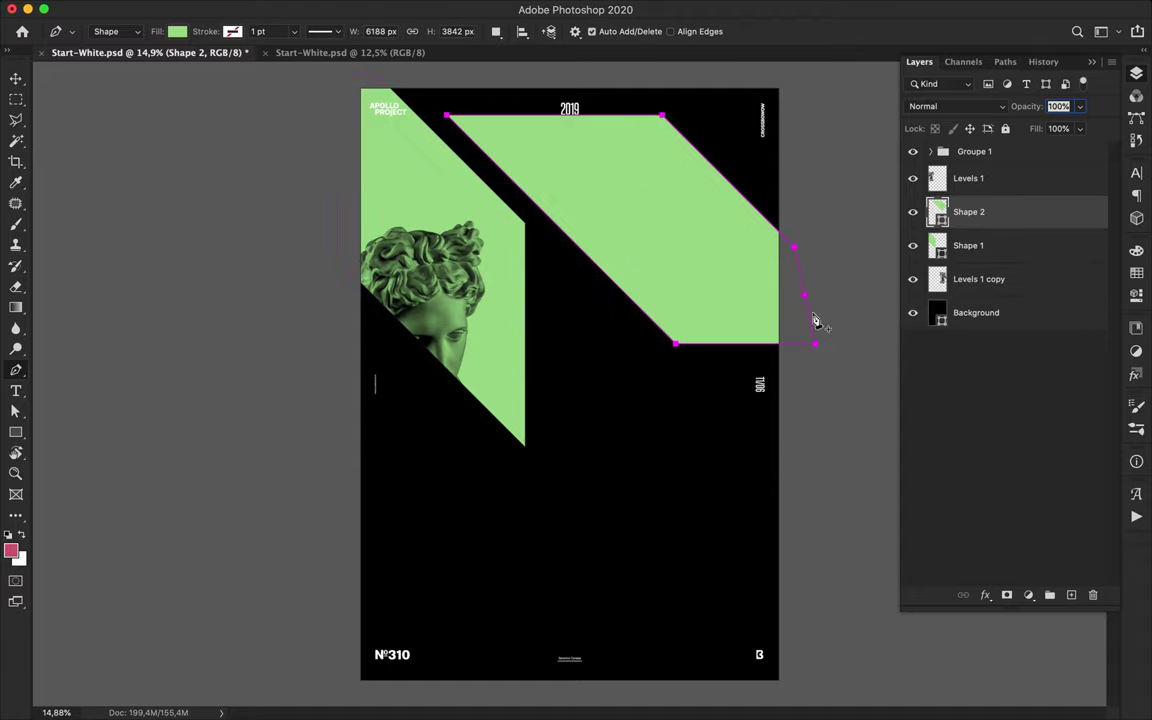
Rearrange the layers so that Shape 1 and Shape 2 lie beneath the Levels 1 copy bust.
{"action": "key", "text": "v"}
{"action": "left_click", "coordinate": [1008, 247], "text": "shift"}
{"action": "double_click", "coordinate": [1008, 247]}
{"action": "left_click", "coordinate": [1084, 332]}
{"action": "left_click_drag", "start_coordinate": [1006, 250], "coordinate": [1003, 292]}
{"action": "left_click_drag", "start_coordinate": [1000, 212], "coordinate": [988, 262]}
Draw a light green slanted panel at the poster's lower right, about 2573 px wide and 4754 px high, with a vertical left edge.
{"action": "key", "text": "p"}
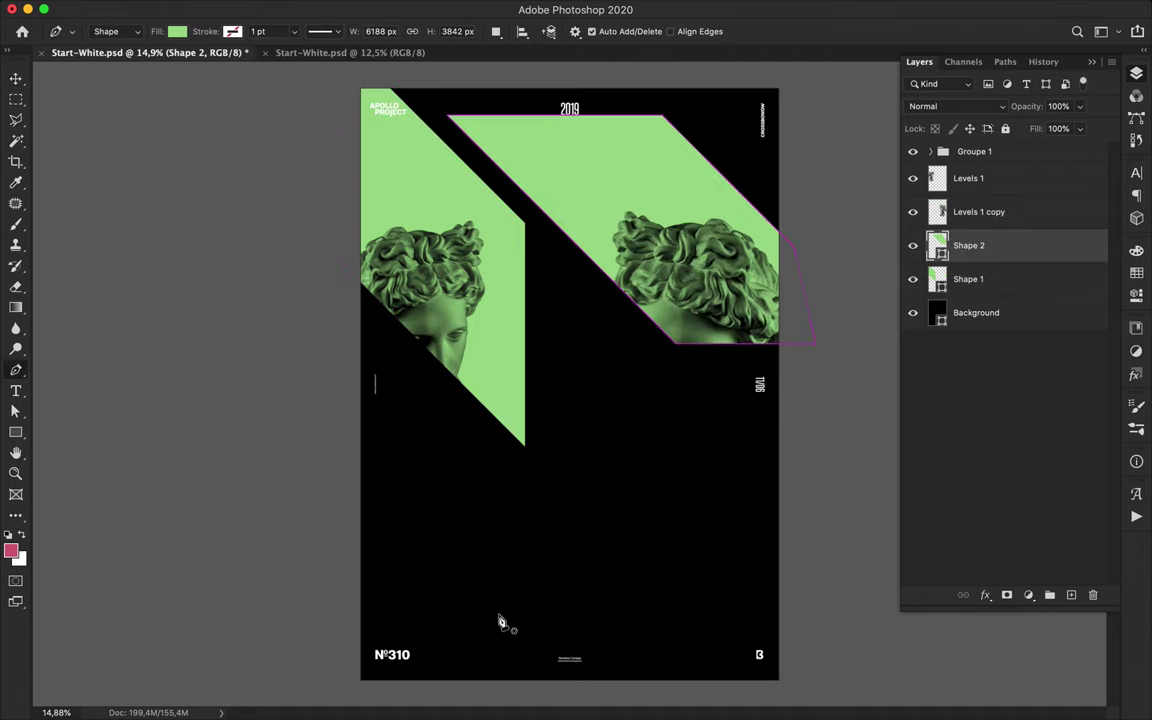
{"action": "left_click", "coordinate": [789, 355]}
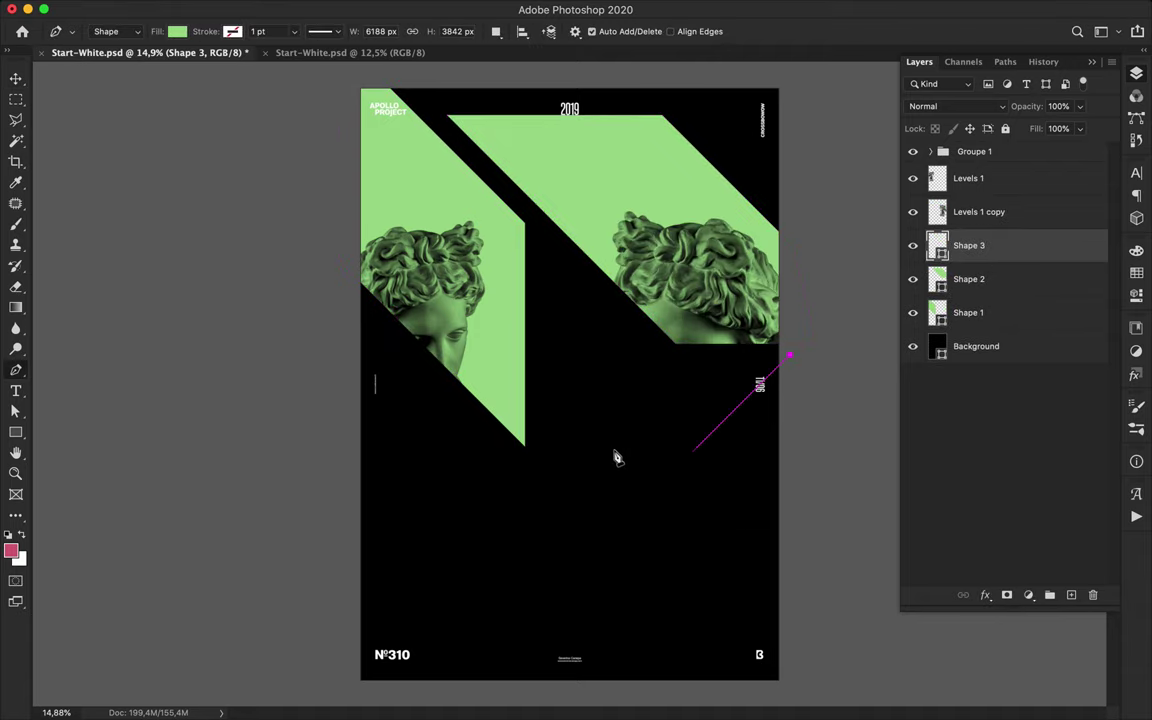
{"action": "left_click", "coordinate": [800, 485]}
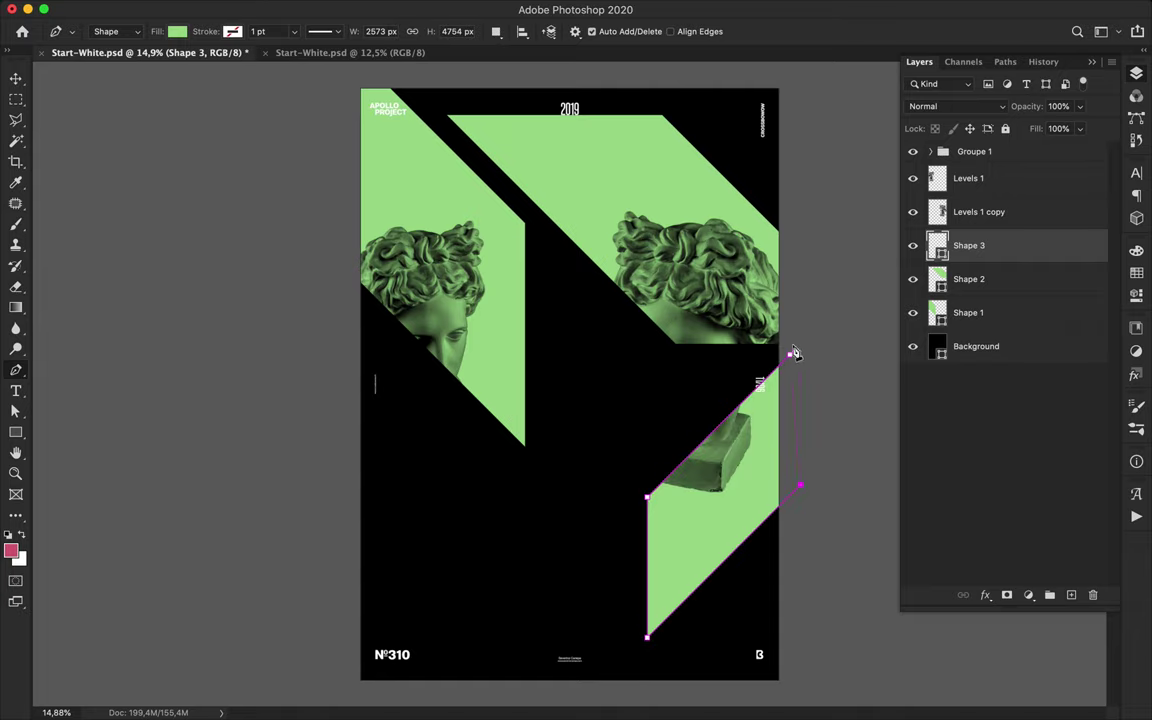
Draw a wide light green diagonal band, about 5173 px high, from the poster's lower left corner to just below the upper right panel.
{"action": "left_click", "coordinate": [347, 591]}
{"action": "key", "text": "super+z"}
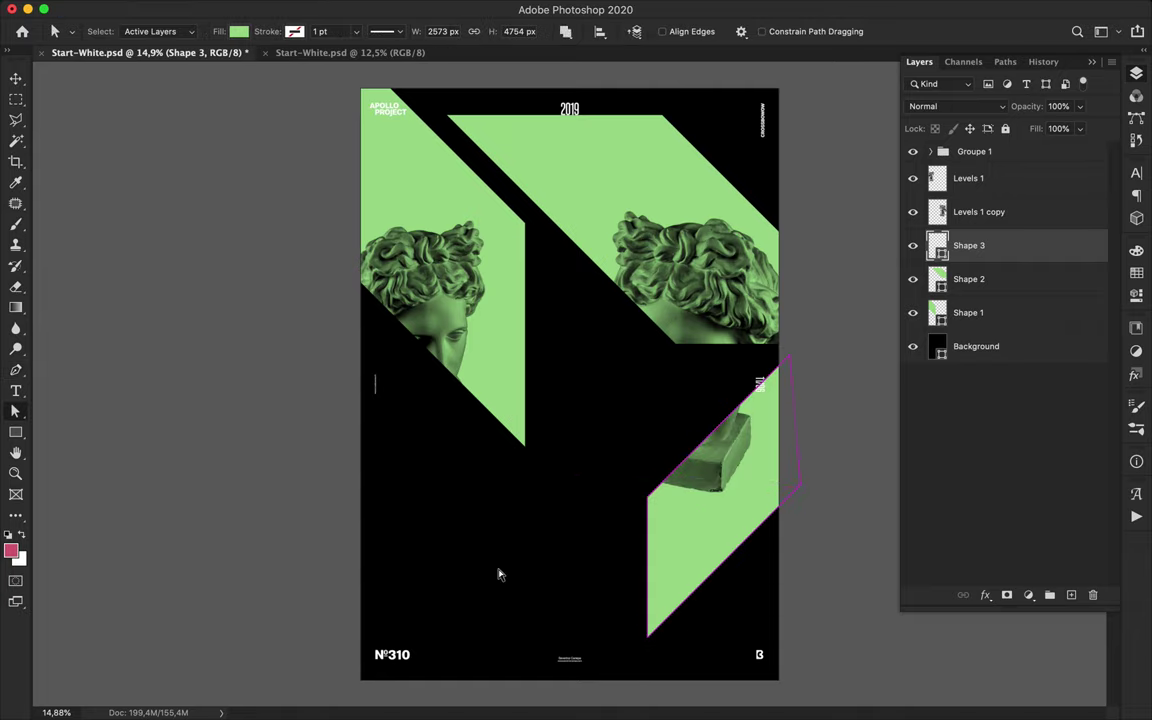
{"action": "left_click", "coordinate": [347, 663]}
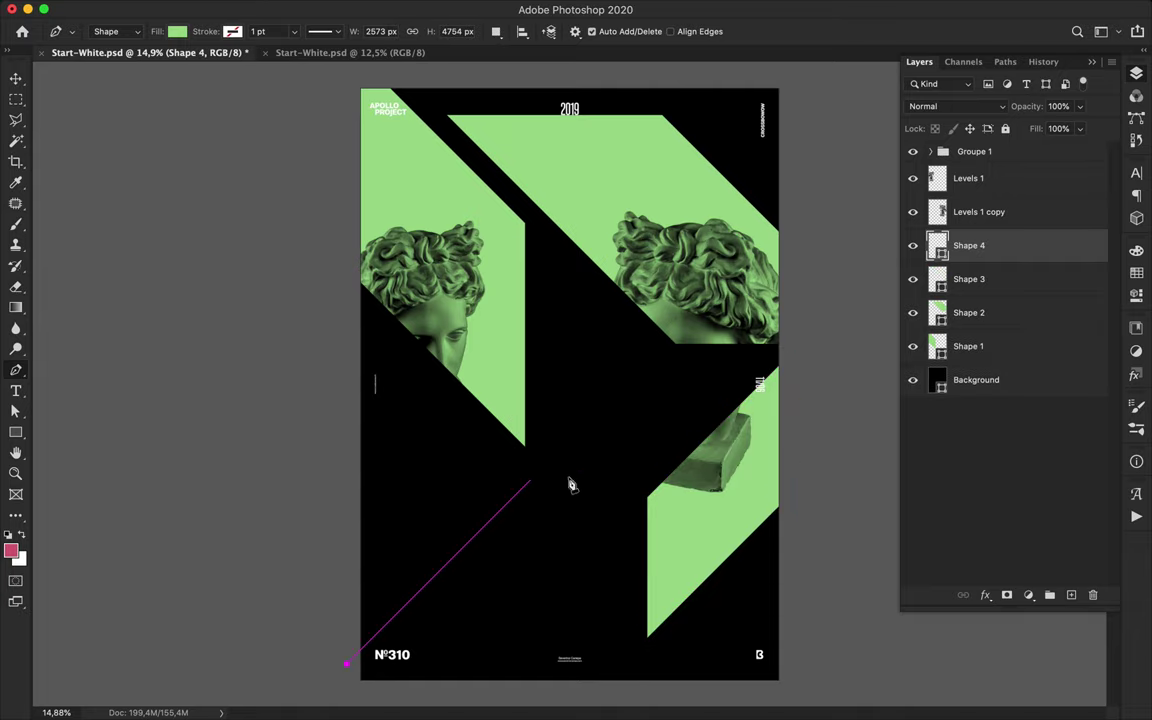
{"action": "left_click", "coordinate": [741, 381]}
{"action": "left_click", "coordinate": [434, 689]}
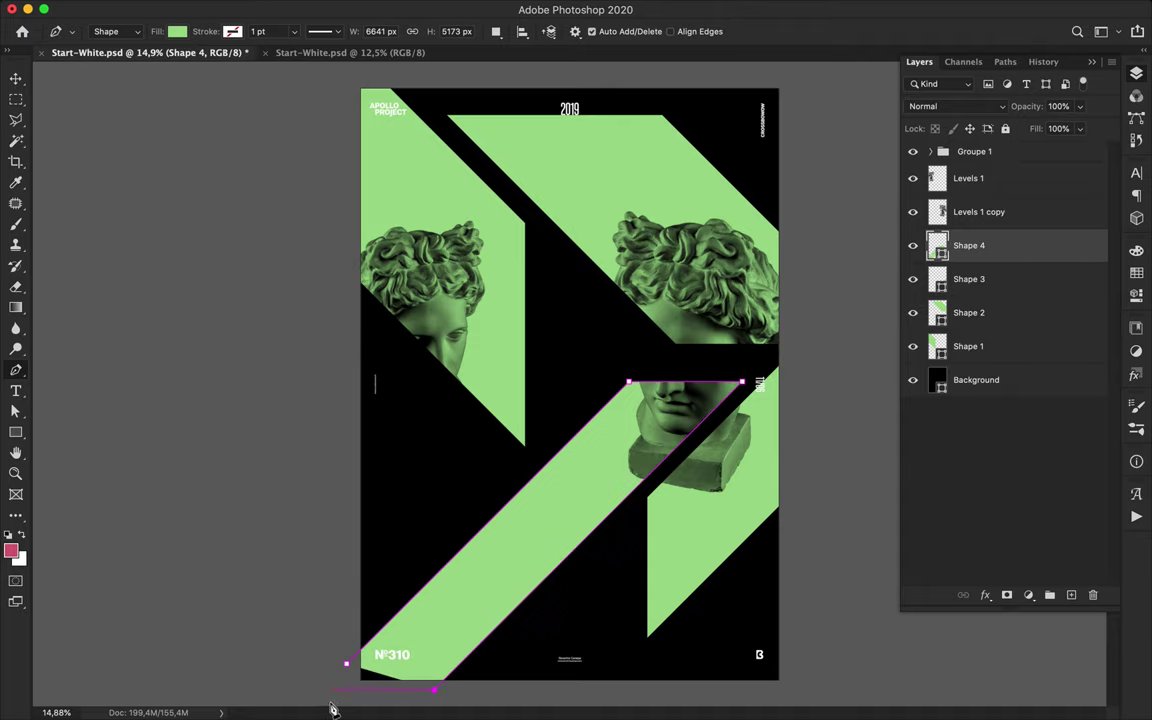
{"action": "left_click", "coordinate": [347, 664]}
Shift the right bust up and to the right, and lower the upper right and lower right green panels slightly.
{"action": "key", "text": "v"}
{"action": "scroll", "coordinate": [800, 374], "scroll_direction": "down", "scroll_amount": 3}
{"action": "left_click_drag", "start_coordinate": [640, 235], "coordinate": [633, 226]}
{"action": "key", "text": "super+z"}
{"action": "left_click", "coordinate": [633, 212], "text": "super"}
{"action": "left_click", "coordinate": [578, 488], "text": "super"}
{"action": "left_click_drag", "start_coordinate": [668, 355], "coordinate": [684, 346]}
{"action": "left_click_drag", "start_coordinate": [712, 489], "coordinate": [714, 497]}
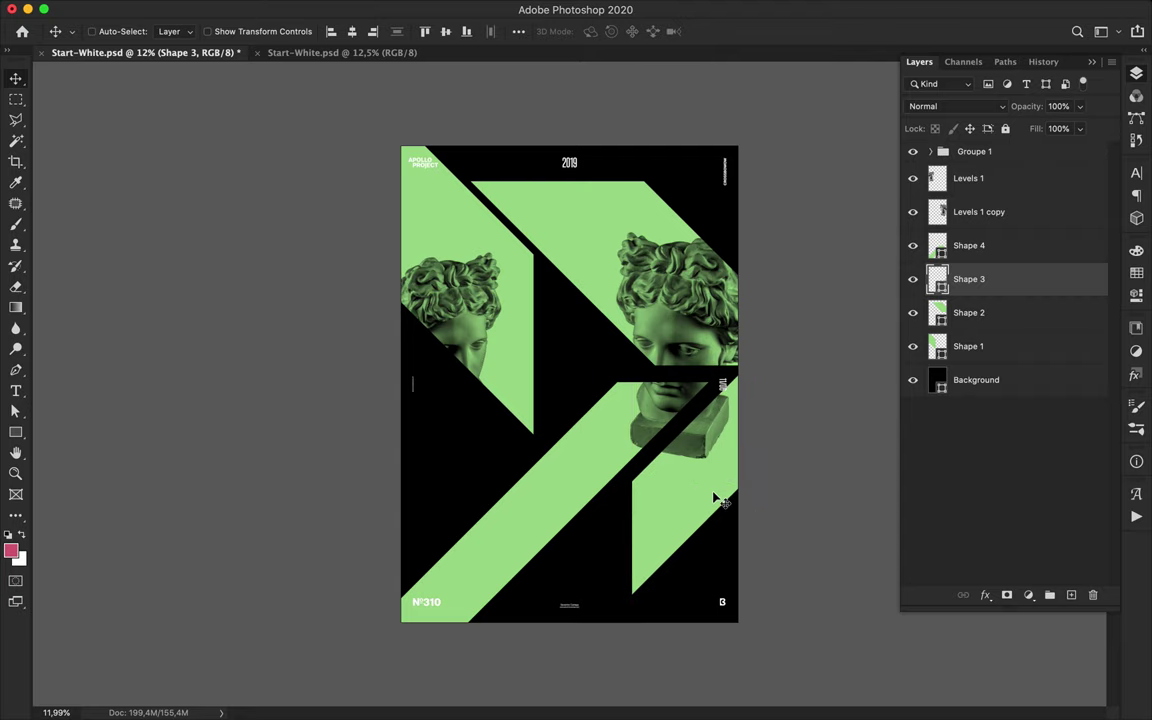
Add the text APOLLO in the black area at the poster's centre, on a layer above Shape 4.
{"action": "scroll", "coordinate": [600, 368], "scroll_direction": "up", "scroll_amount": 2}
{"action": "key", "text": "t"}
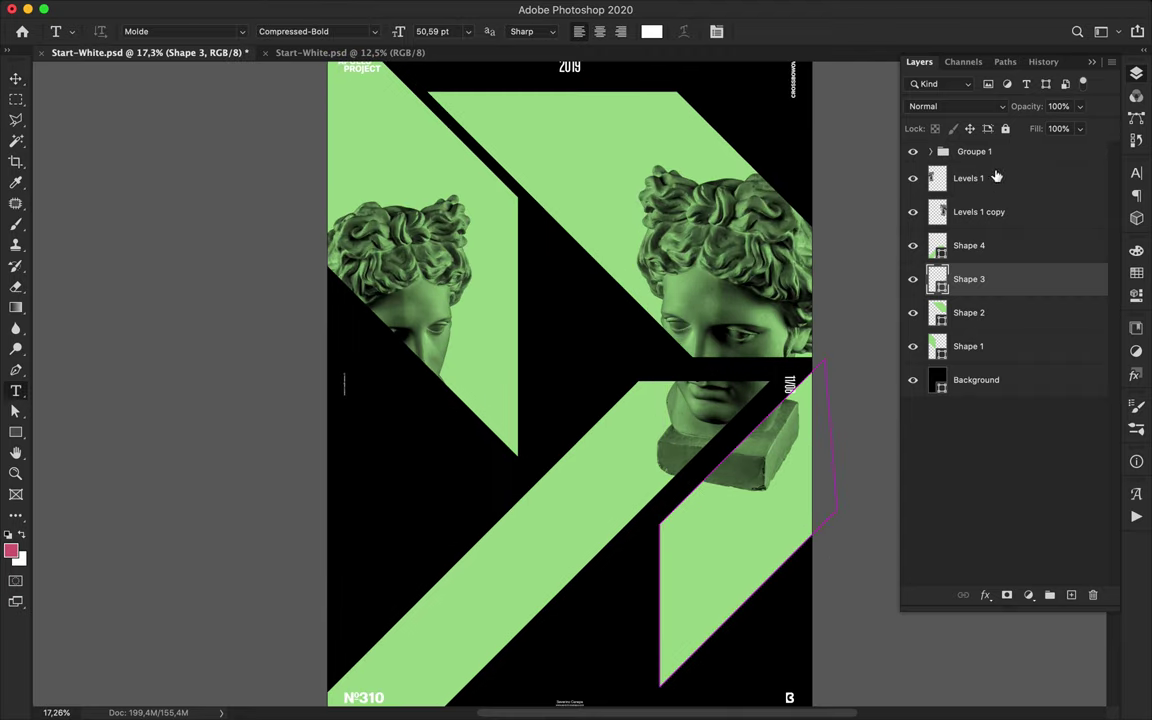
{"action": "left_click", "coordinate": [1000, 245]}
{"action": "left_click", "coordinate": [557, 347]}
{"action": "key", "text": "super+Return"}
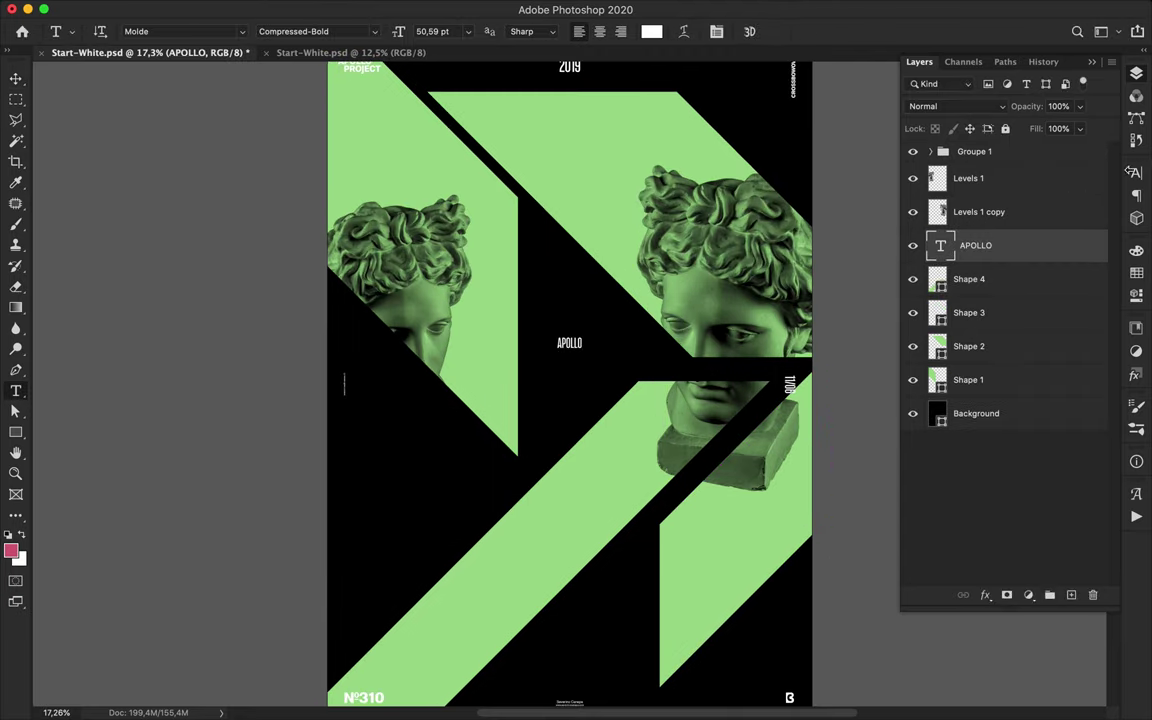
Set the APOLLO text to the Medium style of Molde at 42,59 pt.
{"action": "left_click", "coordinate": [1136, 173]}
{"action": "left_click", "coordinate": [1003, 207]}
{"action": "key", "text": "Down"}
{"action": "key", "text": "Down"}
{"action": "key", "text": "Down"}
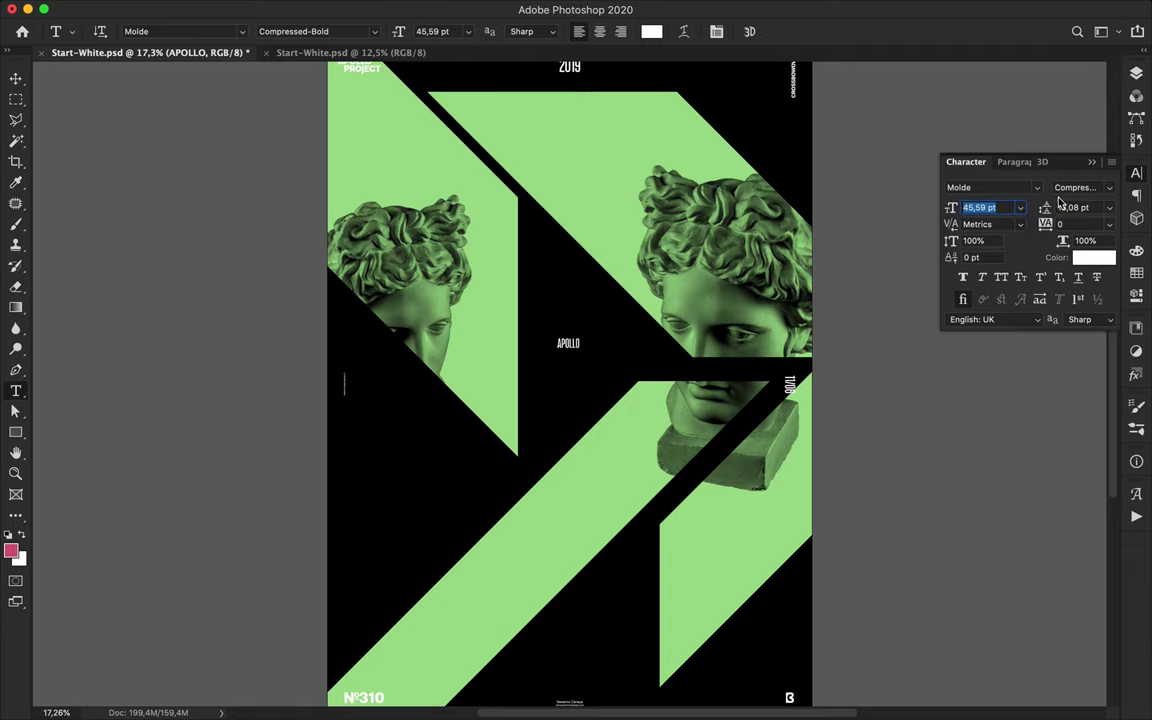
{"action": "left_click", "coordinate": [1094, 189]}
{"action": "scroll", "coordinate": [956, 327], "scroll_direction": "down", "scroll_amount": 5}
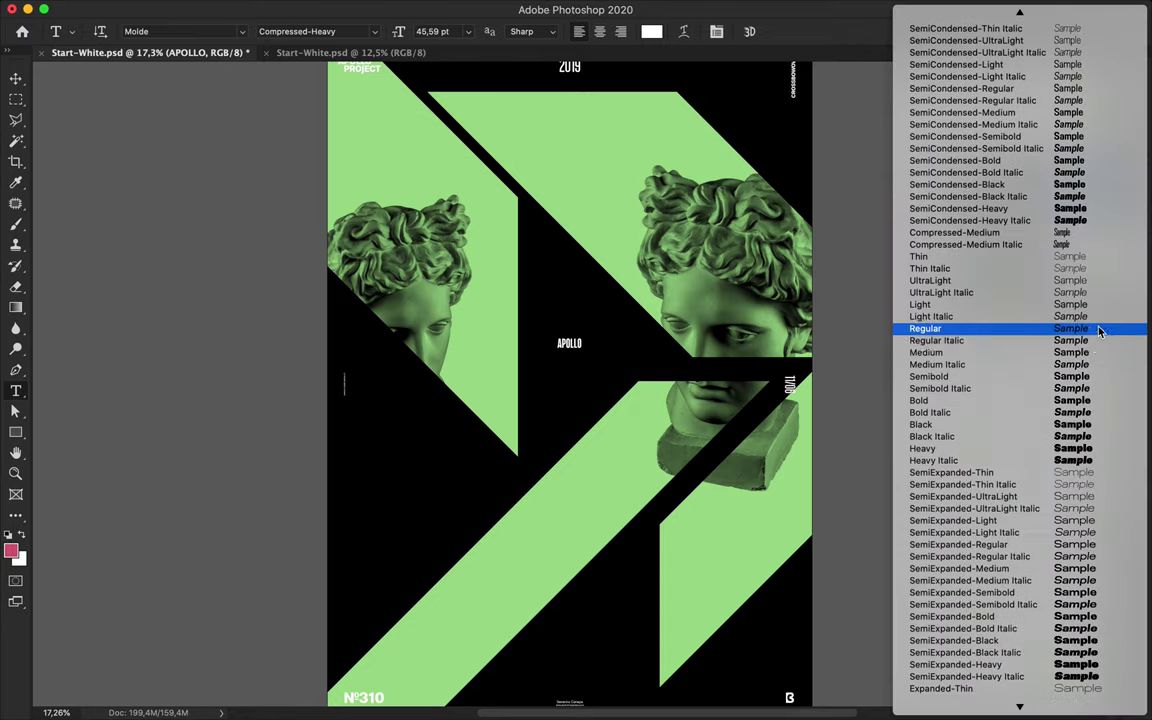
{"action": "scroll", "coordinate": [956, 327], "scroll_direction": "up", "scroll_amount": 1}
{"action": "left_click", "coordinate": [956, 352]}
{"action": "key", "text": "Down"}
{"action": "key", "text": "Down"}
Set the APOLLO text's tracking to 1000.
{"action": "key", "text": "shift+Up"}
{"action": "key", "text": "shift+Up"}
{"action": "key", "text": "shift+Up"}
{"action": "key", "text": "shift+Up"}
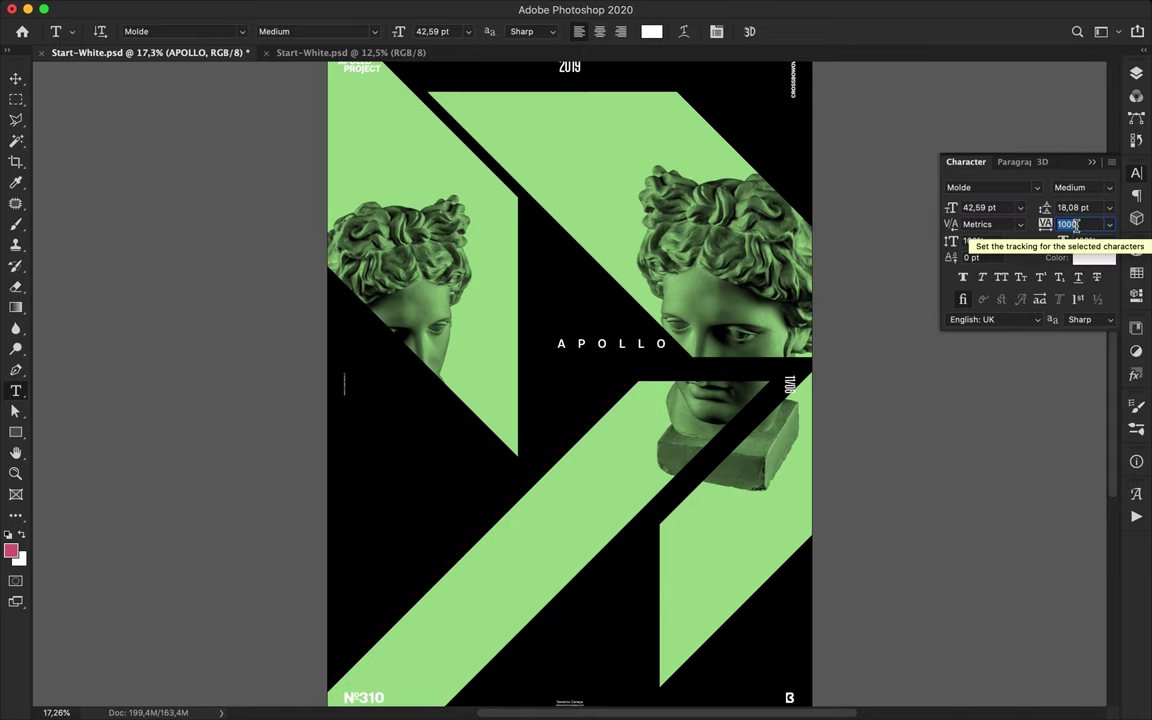
Move the APOLLO text onto the lower right green panel and place a duplicate above the left bust.
{"action": "left_click", "coordinate": [20, 82]}
{"action": "left_click_drag", "start_coordinate": [736, 541], "coordinate": [412, 213]}
Change the duplicated text to 365° and position it just above the left bust's hair.
{"action": "double_click", "coordinate": [411, 210]}
{"action": "type", "text": "365°"}
{"action": "key", "text": "super+Return"}
{"action": "key", "text": "v"}
{"action": "left_click_drag", "start_coordinate": [390, 209], "coordinate": [414, 207]}
{"action": "scroll", "coordinate": [495, 247], "scroll_direction": "up", "scroll_amount": 1}
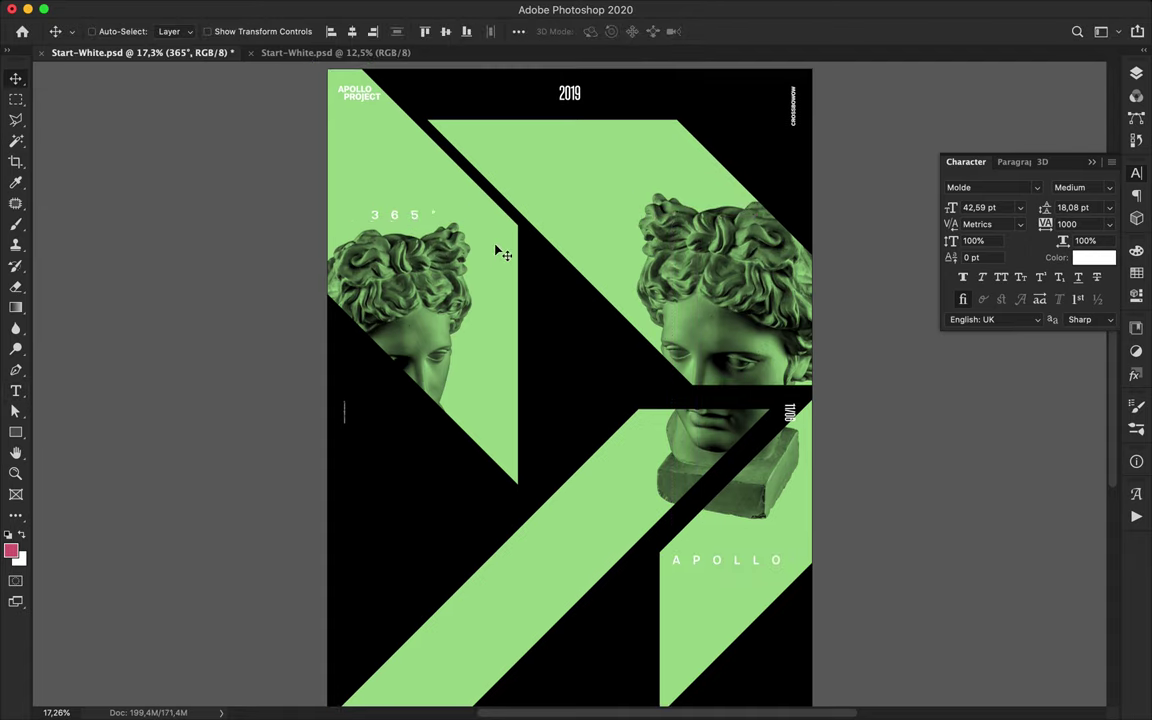
Set shapes to no fill with a 1 pt black stroke and try a rectangle over the left bust.
{"action": "key", "text": "u"}
{"action": "left_click", "coordinate": [178, 33]}
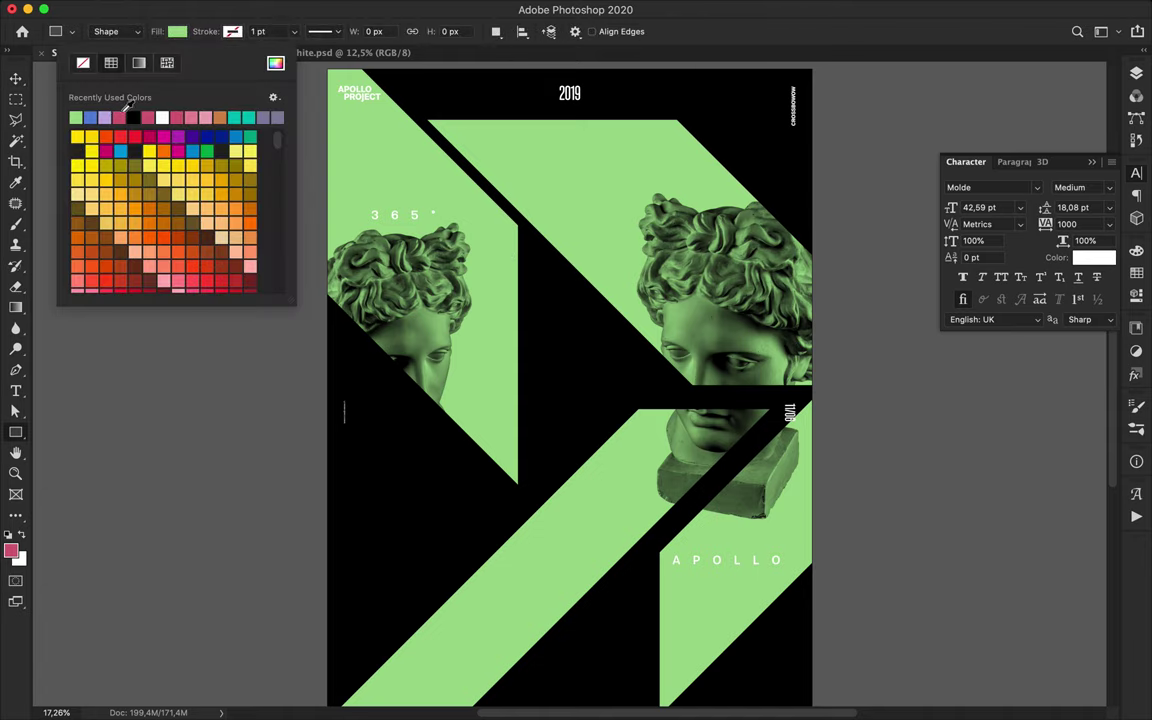
{"action": "left_click", "coordinate": [133, 117]}
{"action": "left_click", "coordinate": [232, 33]}
{"action": "mouse_move", "coordinate": [402, 280]}
{"action": "left_mouse_down"}
{"action": "mouse_move", "coordinate": [443, 322]}
{"action": "mouse_move", "coordinate": [396, 353]}
{"action": "mouse_move", "coordinate": [427, 387]}
{"action": "left_mouse_up"}
{"action": "key", "text": "super+z"}
Draw an outlined circle about 2884 px across around the left bust and shift it slightly toward the right.
{"action": "right_click", "coordinate": [18, 435]}
{"action": "left_click", "coordinate": [66, 460]}
{"action": "left_click_drag", "start_coordinate": [340, 315], "coordinate": [464, 412]}
{"action": "key", "text": "v"}
{"action": "left_click_drag", "start_coordinate": [374, 411], "coordinate": [400, 418]}
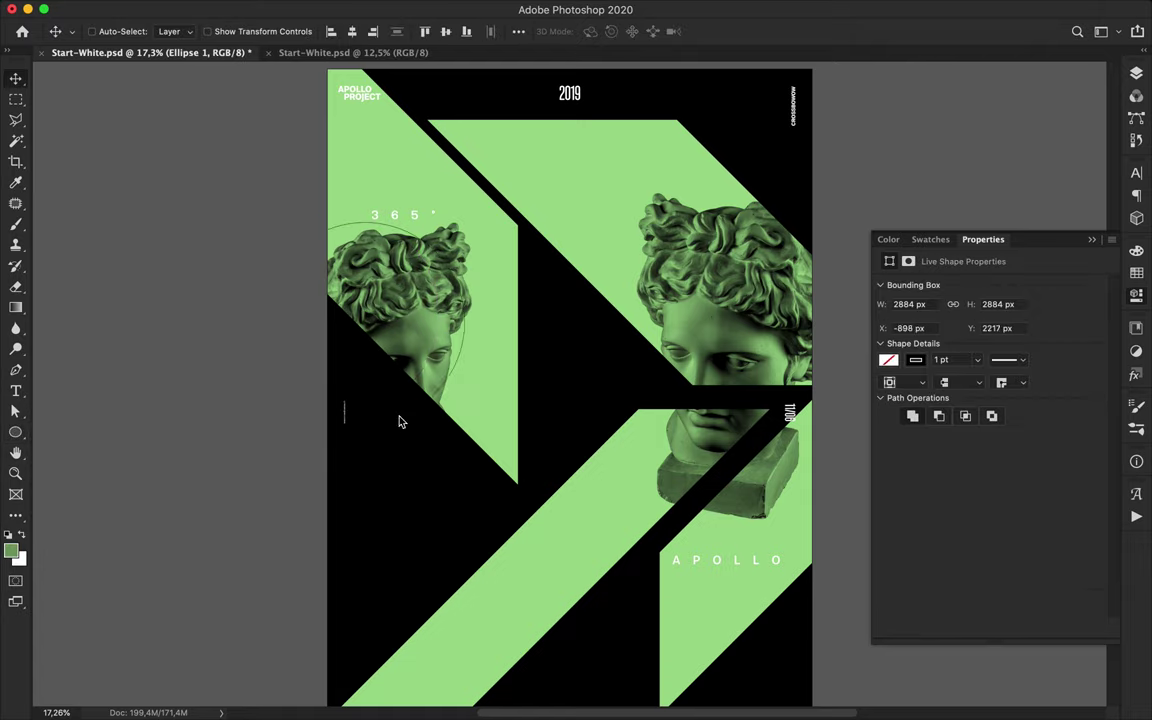
Duplicate the circle onto the right bust, enlarge it to about 5124 px and let it extend past the poster's right edge.
{"action": "left_click_drag", "start_coordinate": [455, 368], "coordinate": [784, 344]}
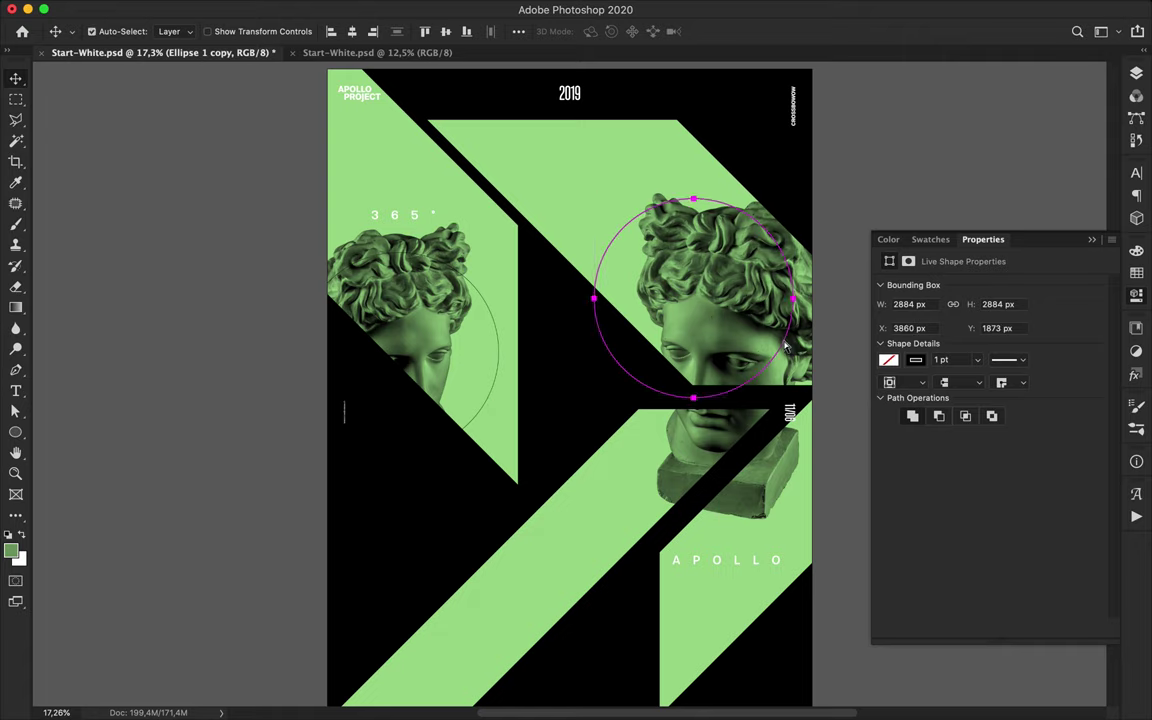
{"action": "key", "text": "super+t"}
{"action": "left_click_drag", "start_coordinate": [694, 400], "coordinate": [773, 556]}
{"action": "left_click_drag", "start_coordinate": [536, 457], "coordinate": [658, 470]}
{"action": "key", "text": "Return"}
Draw a thin, straight diagonal line from the left bust's face across to the right circle with the Pen tool.
{"action": "key", "text": "p"}
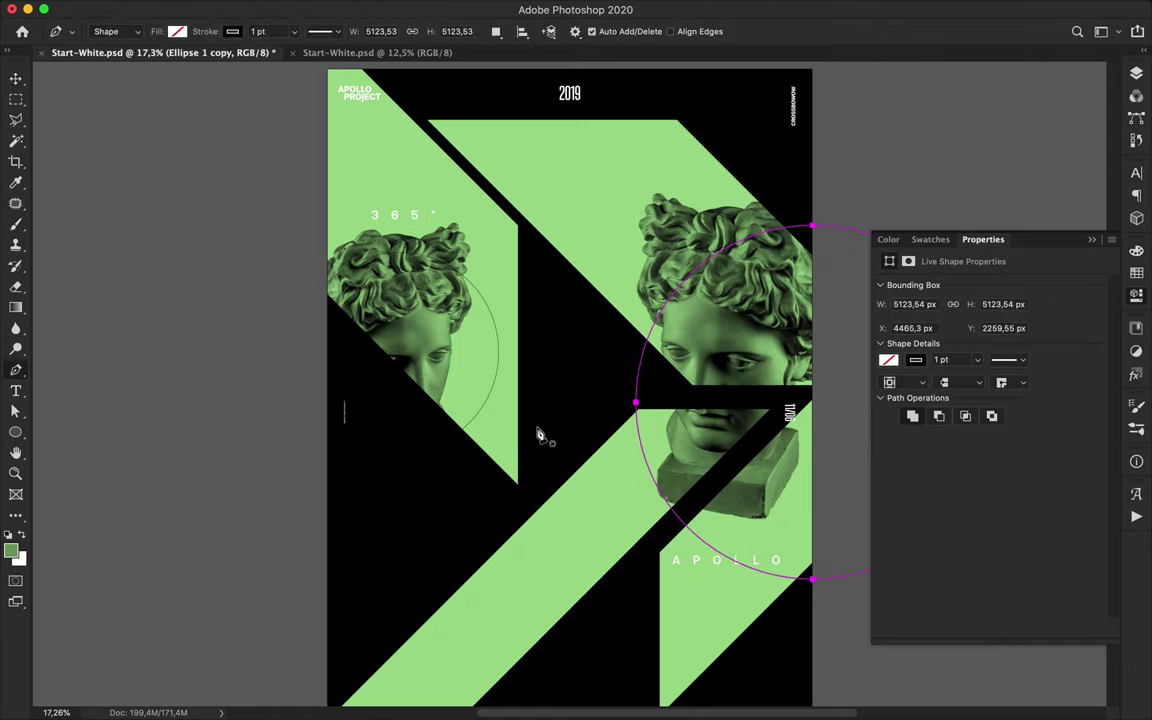
{"action": "left_click", "coordinate": [437, 369]}
{"action": "key", "text": "v"}
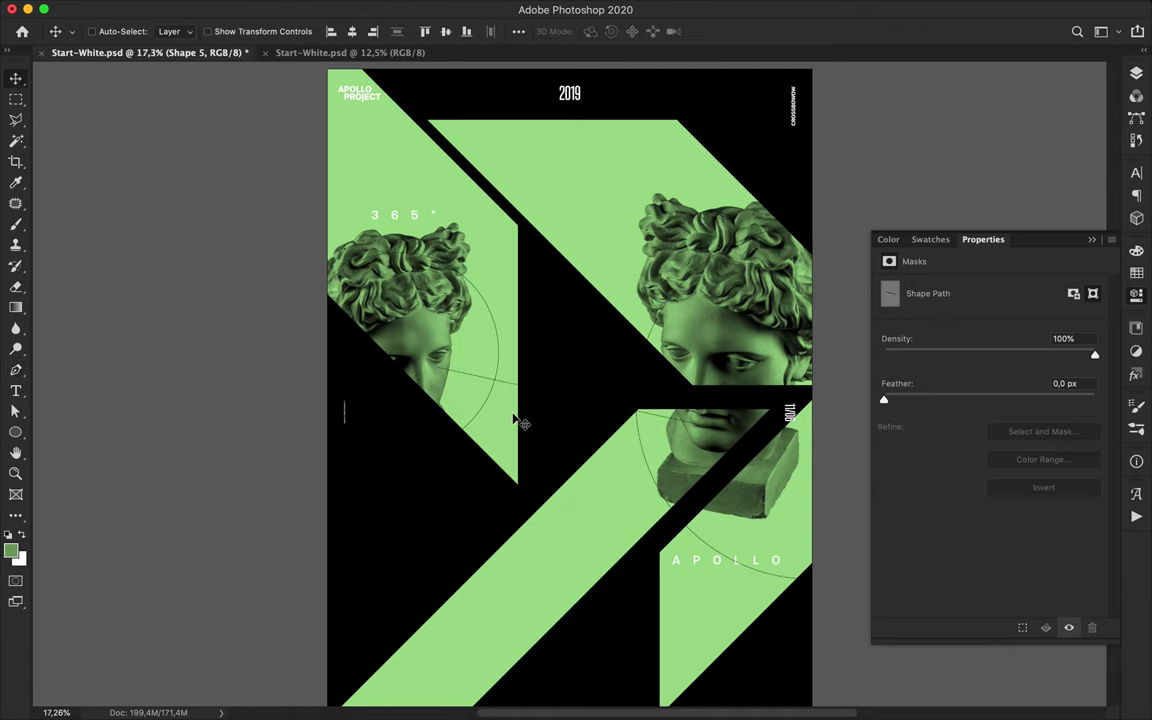
Add the white text OBJECTIVE and move it between the two busts.
{"action": "key", "text": "t"}
{"action": "left_click", "coordinate": [532, 297]}
{"action": "type", "text": "OBJE"}
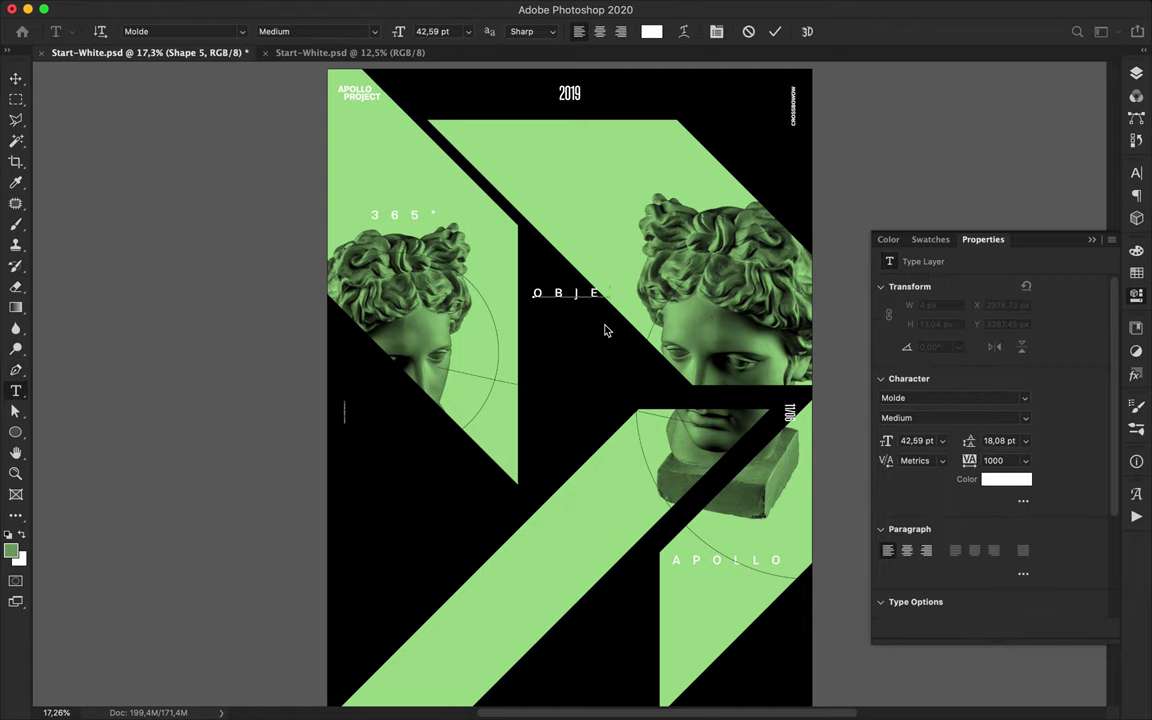
{"action": "left_click", "coordinate": [606, 331]}
{"action": "left_click", "coordinate": [577, 285]}
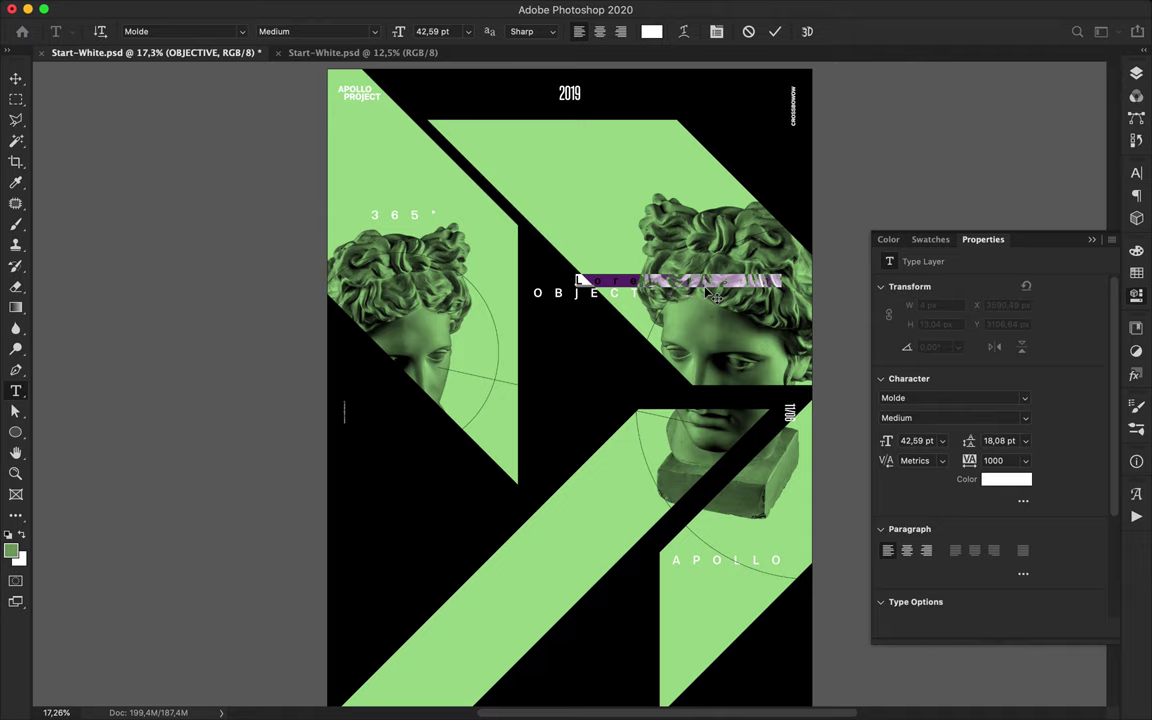
{"action": "left_click", "coordinate": [707, 289]}
{"action": "key", "text": "super+z"}
{"action": "key", "text": "v"}
{"action": "left_click_drag", "start_coordinate": [575, 304], "coordinate": [519, 343]}
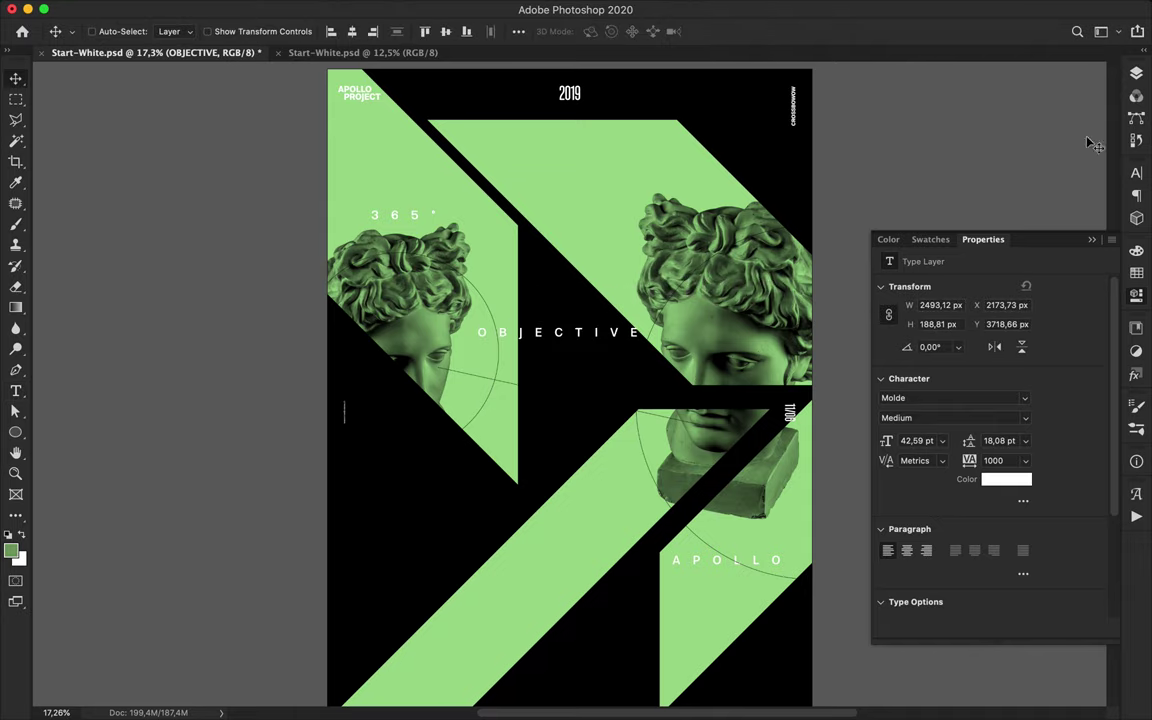
Set the OBJECTIVE text to 200 pt with a tracking of 20 and shift it slightly to the right.
{"action": "left_click", "coordinate": [1138, 172]}
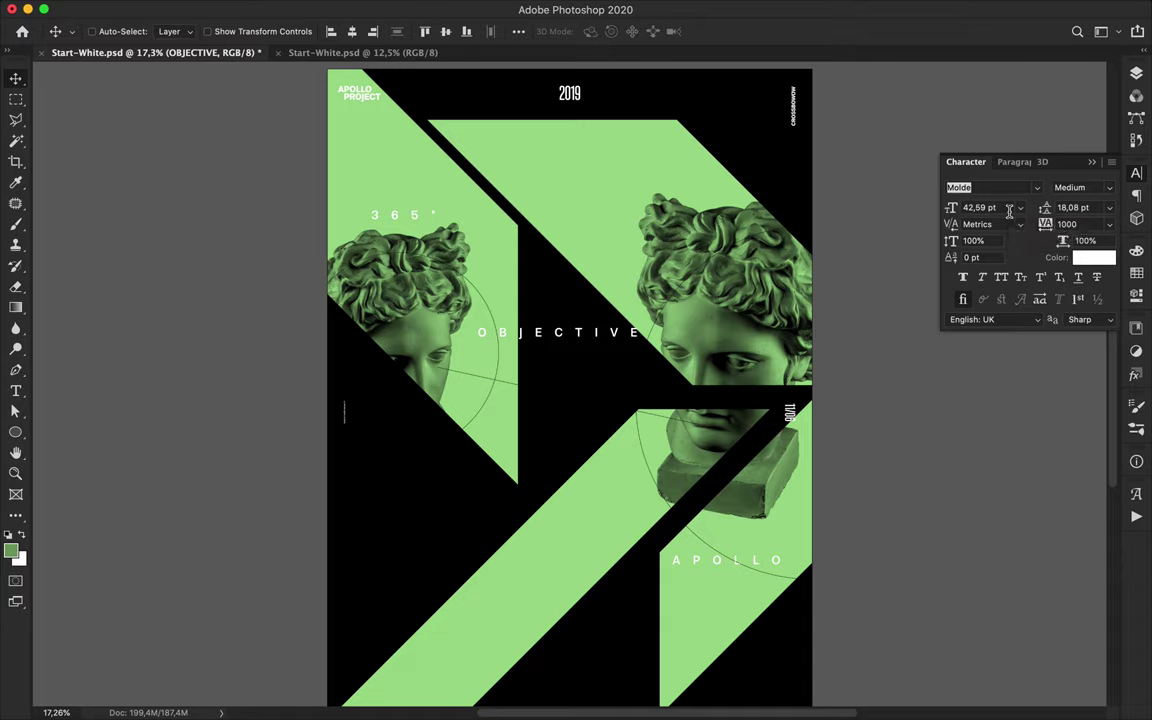
{"action": "key", "text": "Return"}
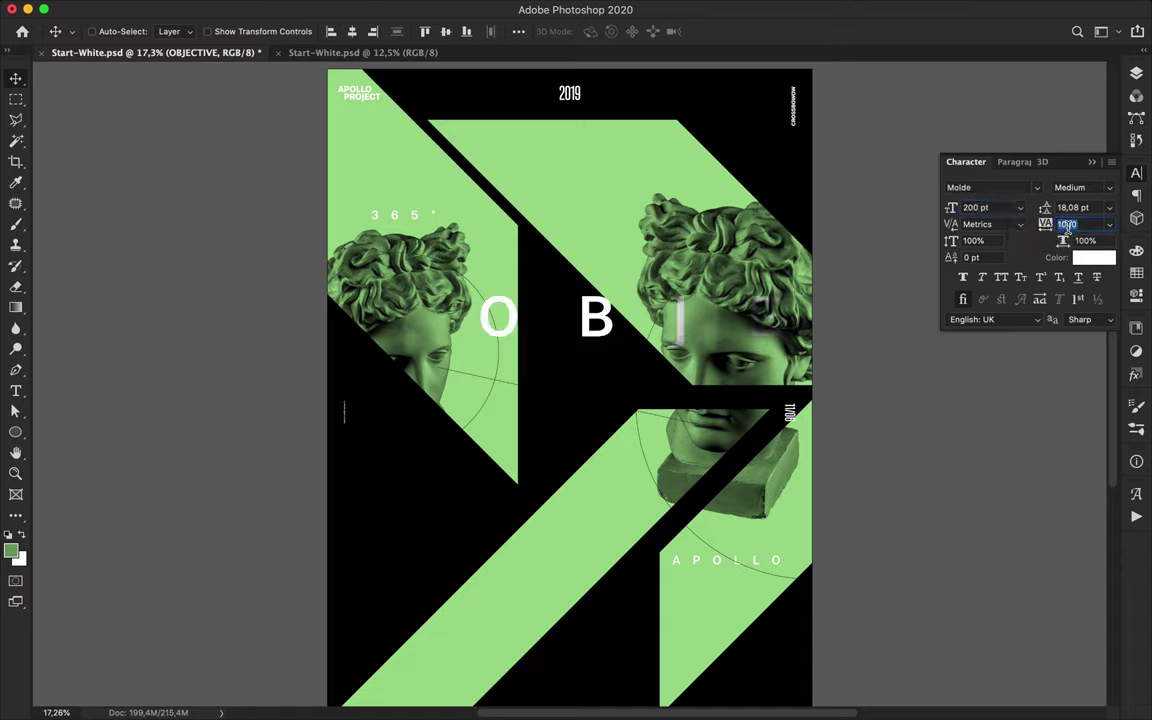
{"action": "type", "text": "20"}
{"action": "key", "text": "Return"}
{"action": "left_click_drag", "start_coordinate": [556, 336], "coordinate": [849, 324]}
Shorten the text to OBJE and place its layer between Shape 2 and Shape 1.
{"action": "key", "text": "t"}
{"action": "left_click", "coordinate": [633, 320]}
{"action": "key", "text": "BackSpace"}
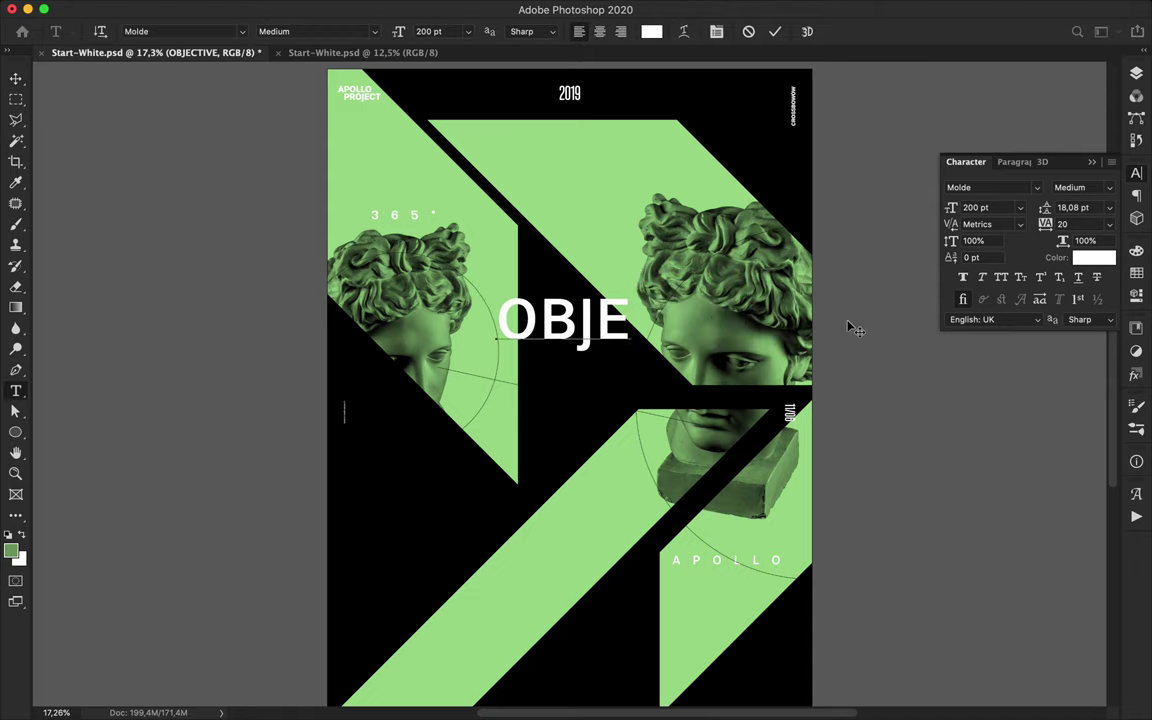
{"action": "key", "text": "Escape"}
{"action": "key", "text": "v"}
{"action": "left_click", "coordinate": [1137, 73]}
{"action": "left_click_drag", "start_coordinate": [985, 245], "coordinate": [1019, 522]}
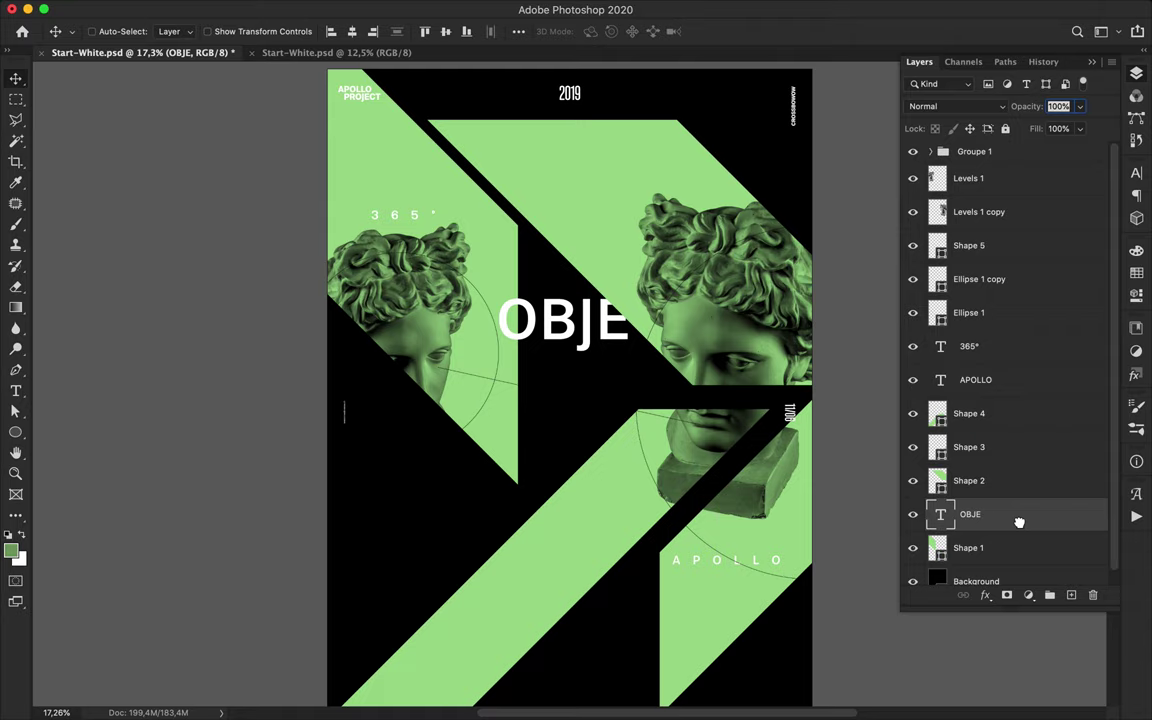
Duplicate OBJE just below itself, change the copy to CTIVE and place its layer beneath Shape 1.
{"action": "left_click_drag", "start_coordinate": [592, 330], "coordinate": [586, 414]}
{"action": "double_click", "coordinate": [586, 414]}
{"action": "type", "text": "CTIVE"}
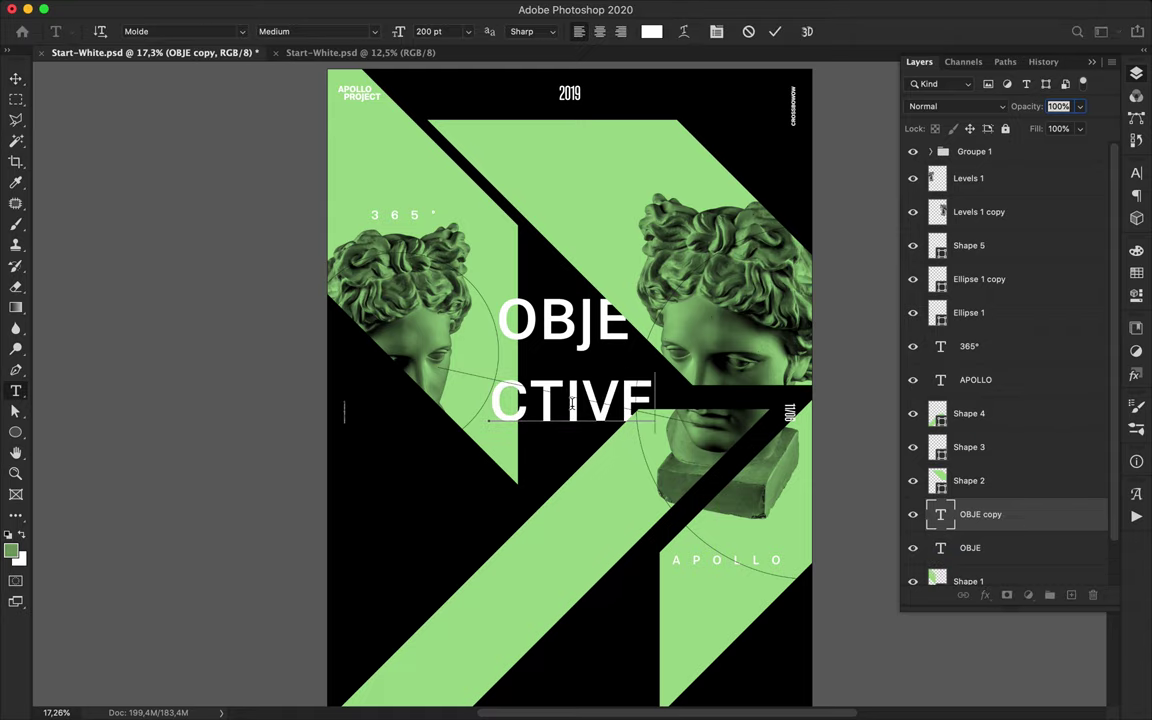
{"action": "key", "text": "Escape"}
{"action": "scroll", "coordinate": [946, 400], "scroll_direction": "down", "scroll_amount": 2}
{"action": "left_click_drag", "start_coordinate": [946, 466], "coordinate": [955, 548]}
Move OBJE and CTIVE closer together so they form a tight two-line block.
{"action": "left_click_drag", "start_coordinate": [572, 420], "coordinate": [579, 424]}
{"action": "left_click_drag", "start_coordinate": [590, 320], "coordinate": [597, 343]}
{"action": "left_click_drag", "start_coordinate": [587, 421], "coordinate": [602, 391]}
Select OBJE and CTIVE together, shift them slightly and scale both up to about 246 pt.
{"action": "key", "text": "super+plus"}
{"action": "key", "text": "super+plus"}
{"action": "key", "text": "super+plus"}
{"action": "key", "text": "super+plus"}
{"action": "scroll", "coordinate": [604, 393], "scroll_direction": "down", "scroll_amount": 5}
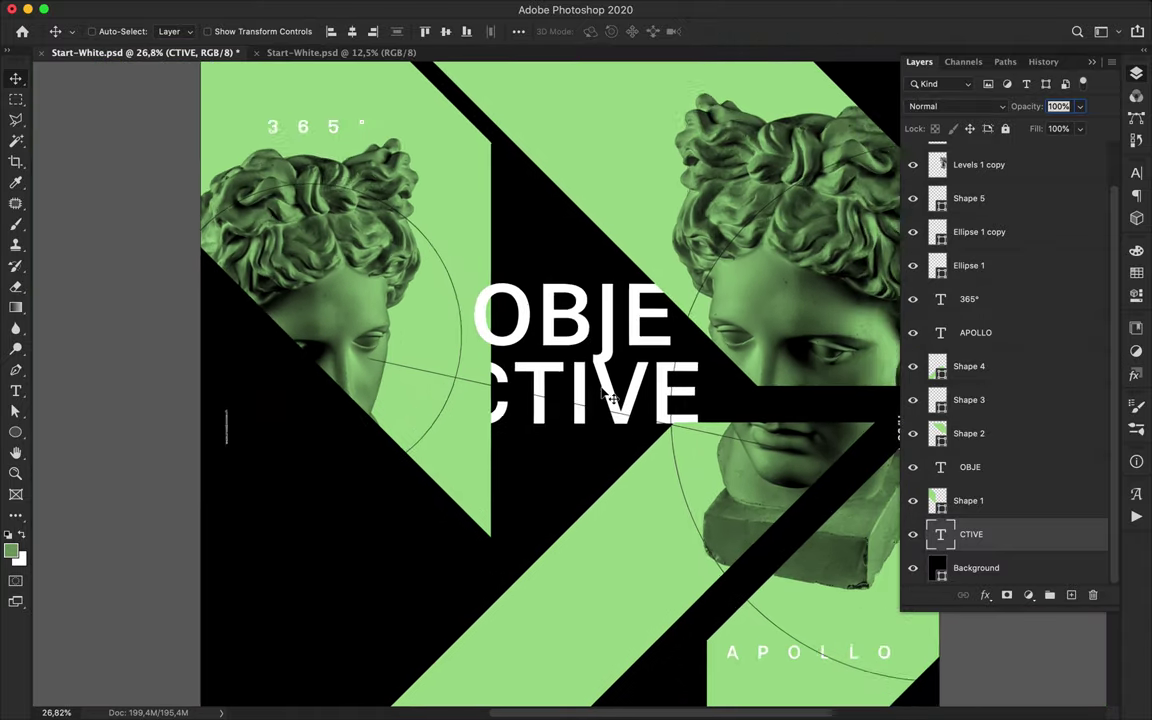
{"action": "scroll", "coordinate": [610, 396], "scroll_direction": "down", "scroll_amount": 2}
{"action": "left_click", "coordinate": [610, 343], "text": "shift"}
{"action": "left_click_drag", "start_coordinate": [620, 345], "coordinate": [604, 345]}
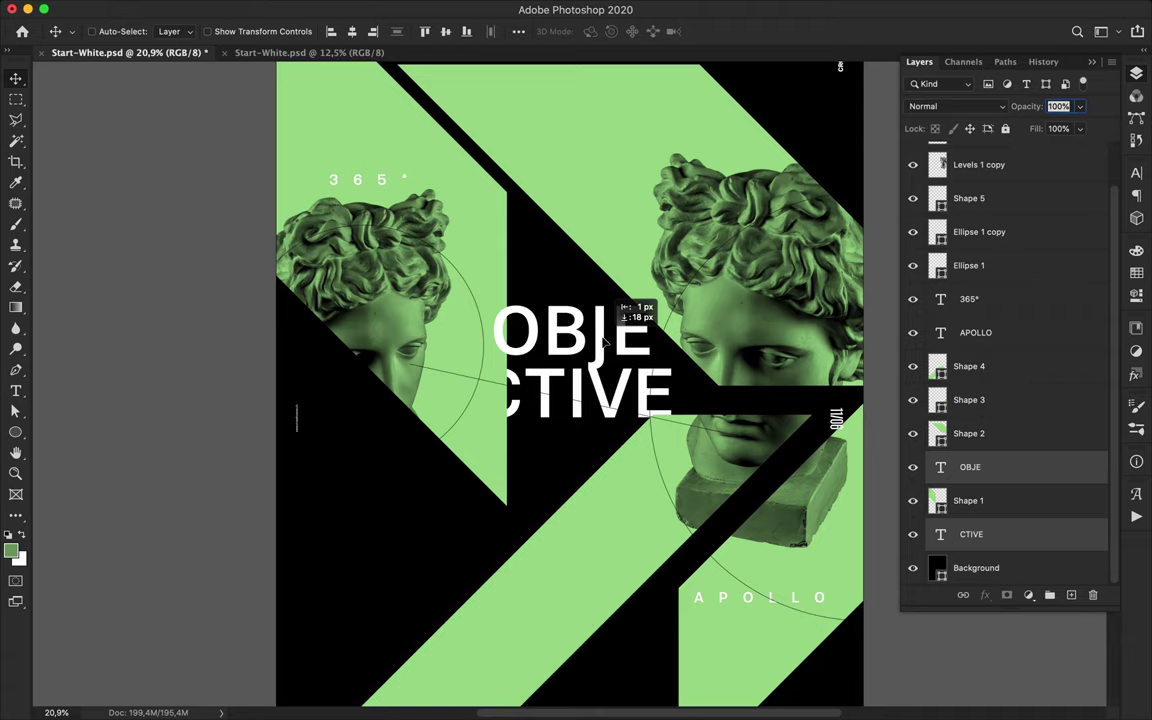
{"action": "key", "text": "super+t"}
{"action": "mouse_move", "coordinate": [575, 425]}
{"action": "left_mouse_down"}
{"action": "mouse_move", "coordinate": [583, 447]}
{"action": "mouse_move", "coordinate": [594, 421]}
{"action": "left_mouse_up"}
{"action": "key", "text": "Return"}
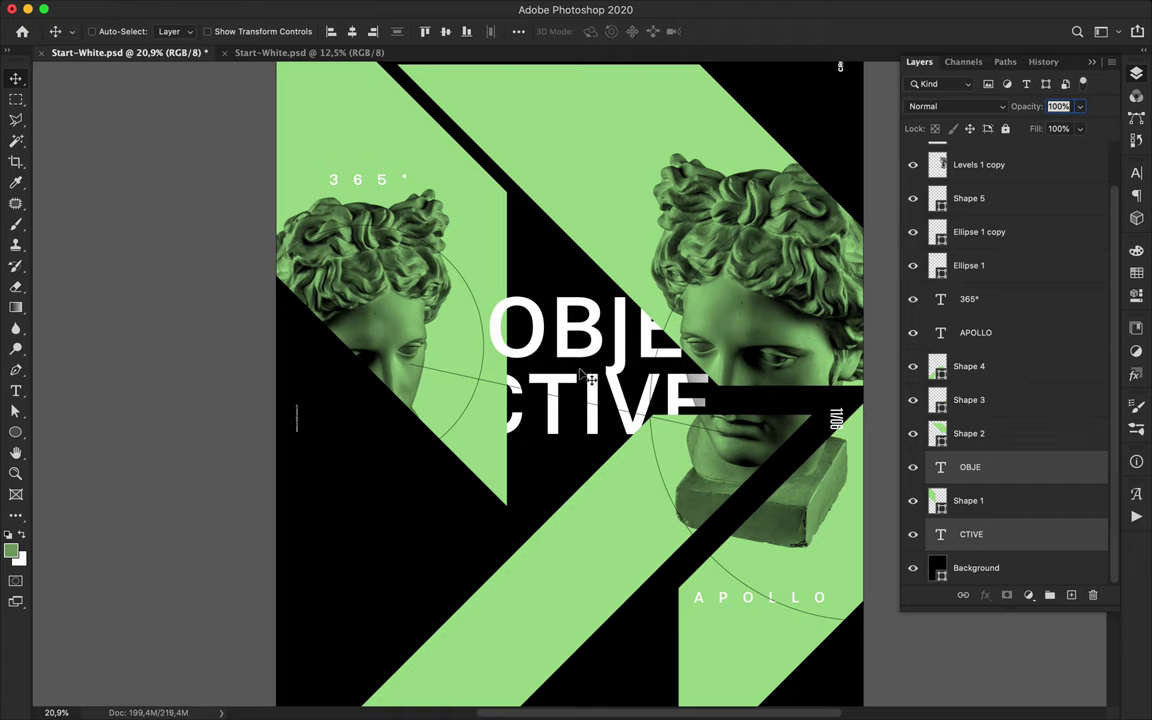
Duplicate OBJE onto the right bust, raise the copy's layer above Shape 5 and change its text to #17.
{"action": "left_click", "coordinate": [572, 355], "text": "super"}
{"action": "left_click_drag", "start_coordinate": [572, 355], "coordinate": [772, 349]}
{"action": "left_click_drag", "start_coordinate": [984, 467], "coordinate": [995, 240]}
{"action": "double_click", "coordinate": [765, 355]}
{"action": "type", "text": "#17"}
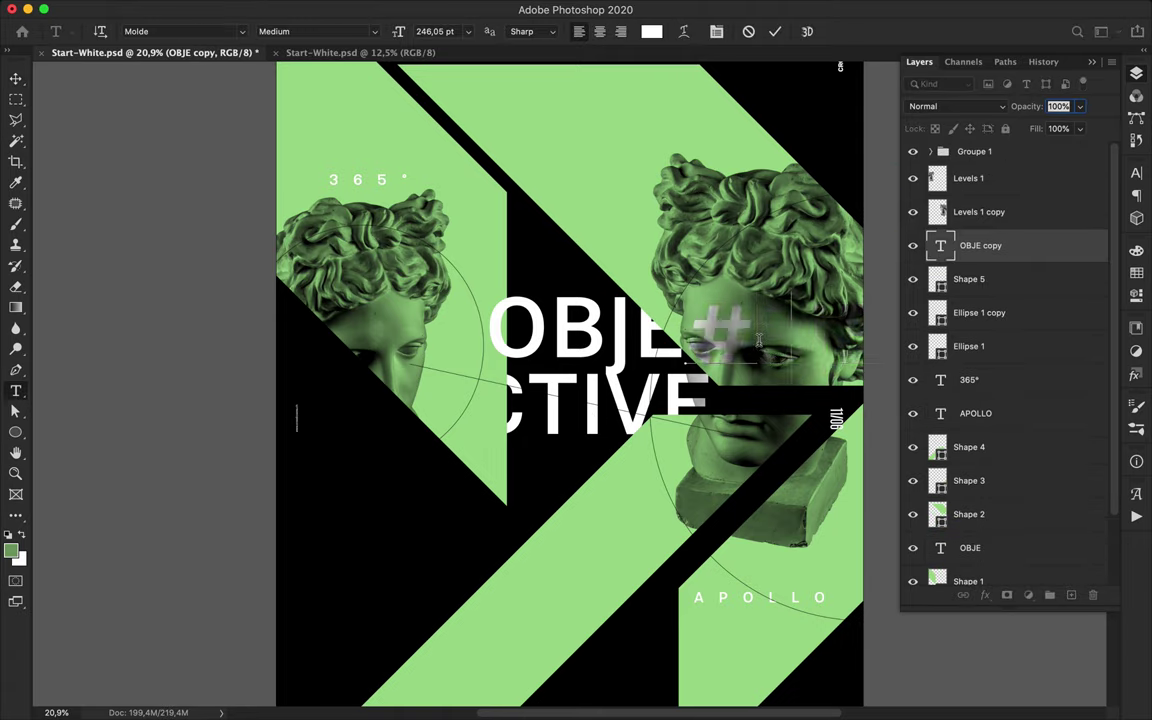
{"action": "key", "text": "Escape"}
Set the #17 text to 166,05 pt and move it slightly right across the right bust's eye.
{"action": "left_click", "coordinate": [1136, 173]}
{"action": "key", "text": "shift+Down"}
{"action": "key", "text": "shift+Down"}
{"action": "left_click", "coordinate": [1003, 211]}
{"action": "key", "text": "shift+Down"}
{"action": "key", "text": "shift+Down"}
{"action": "key", "text": "shift+Down"}
{"action": "key", "text": "shift+Down"}
{"action": "key", "text": "shift+Down"}
{"action": "key", "text": "shift+Down"}
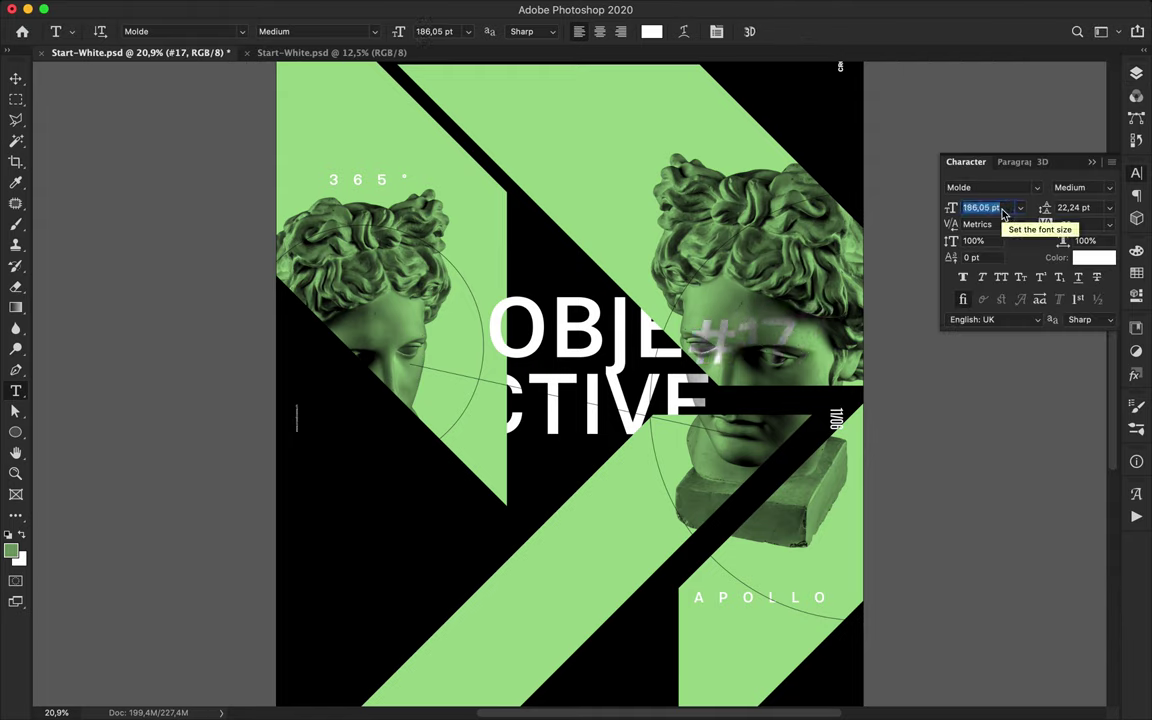
{"action": "key", "text": "shift+Down"}
{"action": "key", "text": "shift+Down"}
{"action": "type", "text": "v"}
{"action": "key", "text": "Escape"}
{"action": "key", "text": "v"}
{"action": "left_click_drag", "start_coordinate": [770, 346], "coordinate": [808, 353]}
Draw a closed slanted band about 2054 × 1687 px with the Pen tool, crossing the upper edge of the lower diagonal panel.
{"action": "scroll", "coordinate": [534, 418], "scroll_direction": "down", "scroll_amount": 4}
{"action": "scroll", "coordinate": [534, 418], "scroll_direction": "up", "scroll_amount": 2}
{"action": "scroll", "coordinate": [540, 425], "scroll_direction": "up", "scroll_amount": 1}
{"action": "scroll", "coordinate": [540, 425], "scroll_direction": "down", "scroll_amount": 2}
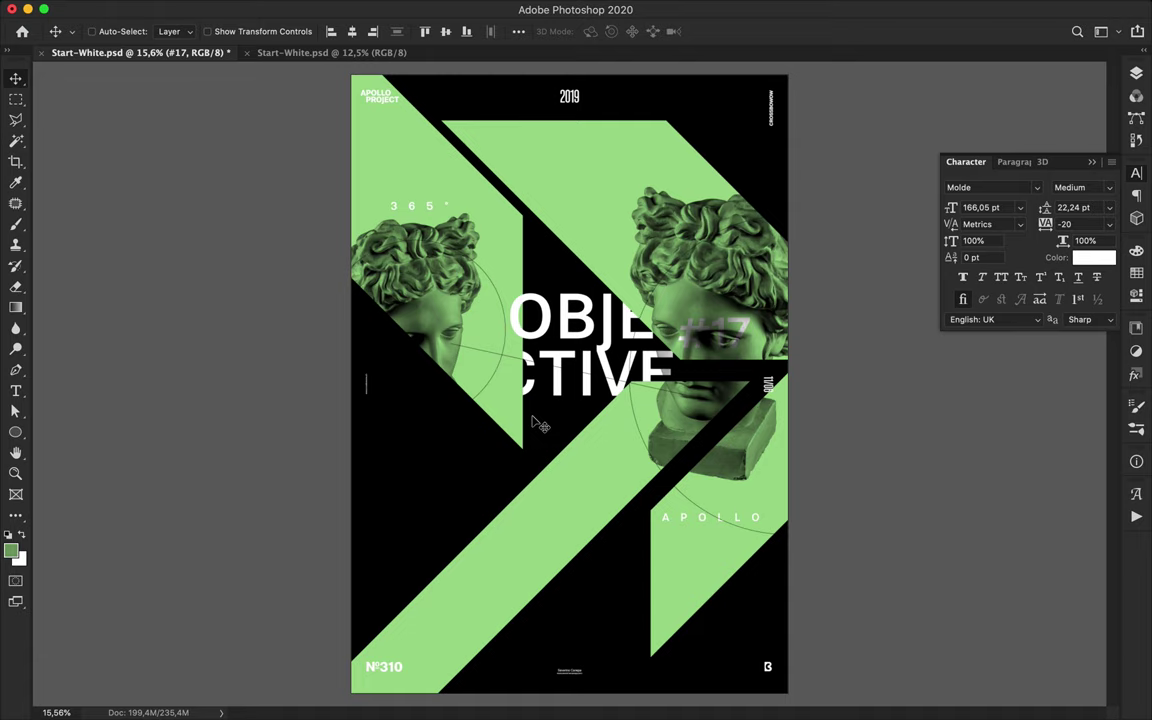
{"action": "scroll", "coordinate": [536, 421], "scroll_direction": "up", "scroll_amount": 2}
{"action": "key", "text": "p"}
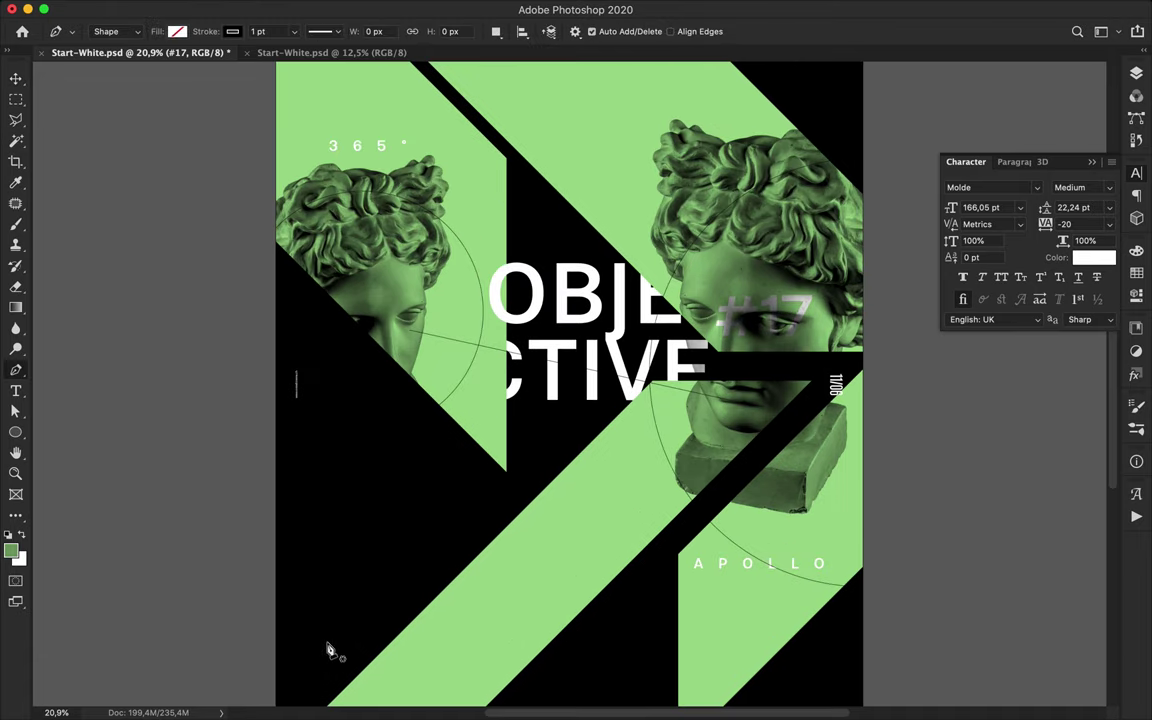
{"action": "left_click", "coordinate": [360, 489]}
{"action": "left_click", "coordinate": [467, 595]}
{"action": "left_click", "coordinate": [532, 595]}
{"action": "left_click", "coordinate": [391, 456]}
{"action": "left_click", "coordinate": [360, 489]}
Remove the slanted band's stroke and fill it with white.
{"action": "key", "text": "a"}
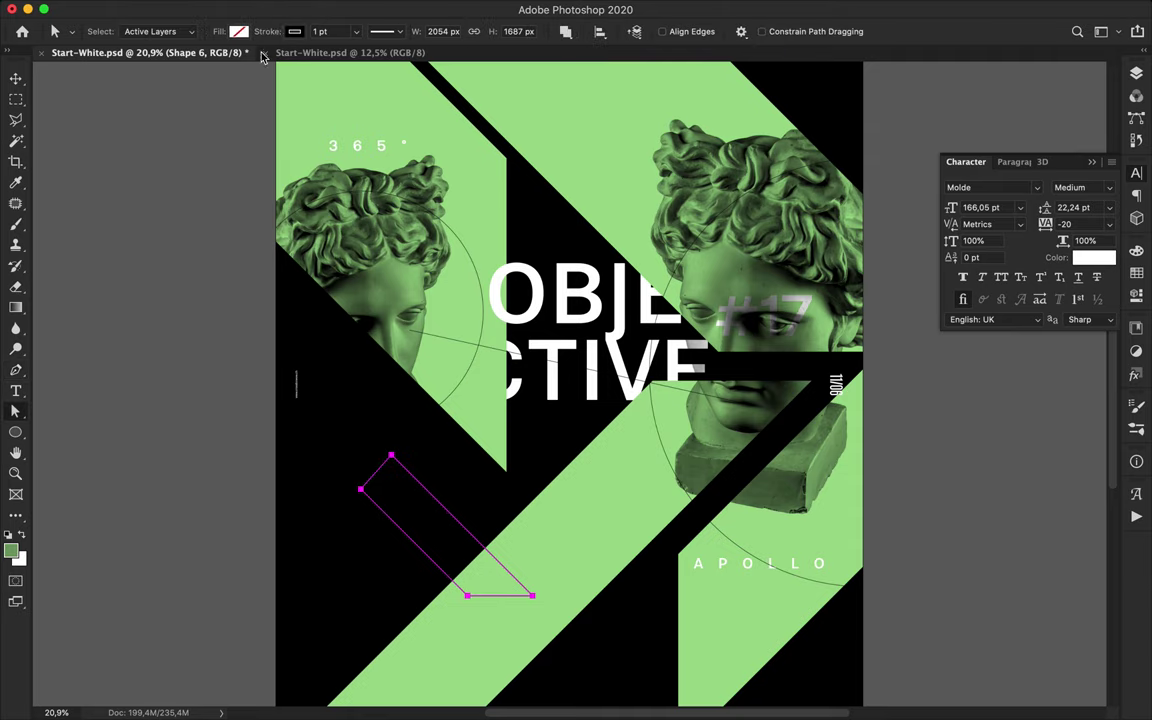
{"action": "left_click", "coordinate": [296, 32]}
{"action": "left_click", "coordinate": [201, 63]}
{"action": "left_click", "coordinate": [236, 33]}
{"action": "left_click", "coordinate": [153, 118]}
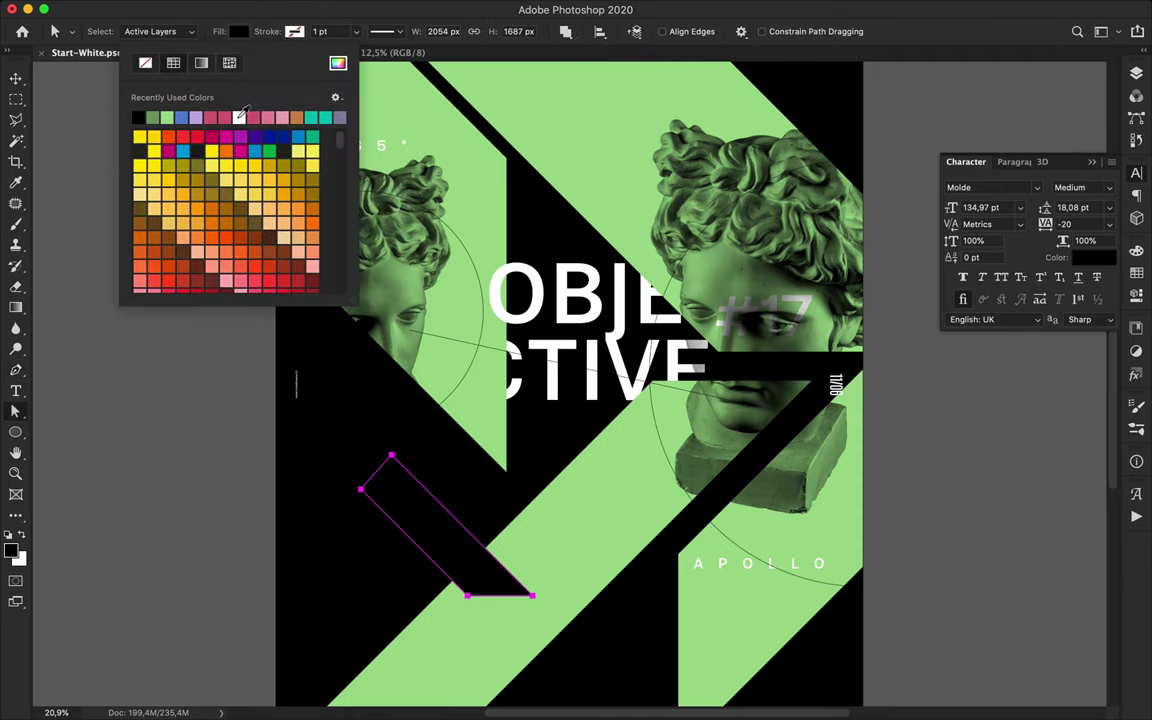
{"action": "left_click", "coordinate": [239, 116]}
Rasterize the white band's Shape 6 layer.
{"action": "key", "text": "v"}
{"action": "left_click", "coordinate": [1137, 73]}
{"action": "right_click", "coordinate": [1006, 250]}
{"action": "left_click", "coordinate": [937, 262]}
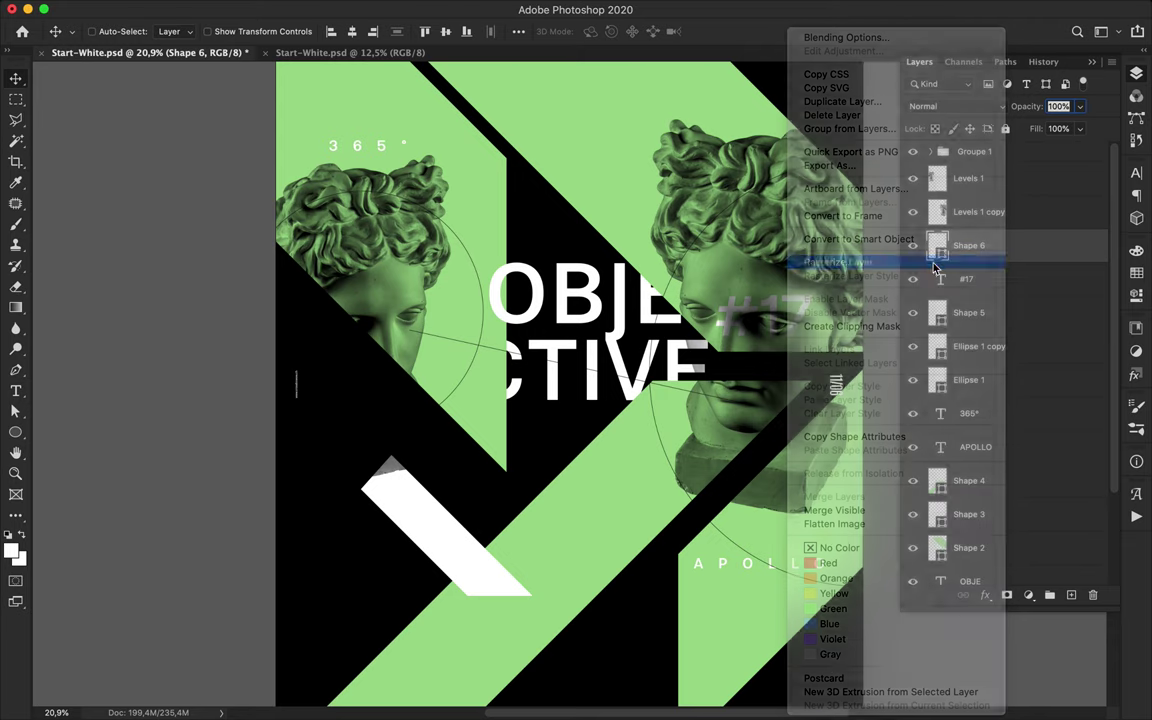
Cut off the white band's upper tip with the Polygonal Lasso, leaving a horizontal top edge.
{"action": "key", "text": "l"}
{"action": "left_click", "coordinate": [449, 492]}
{"action": "left_click", "coordinate": [398, 439]}
{"action": "double_click", "coordinate": [325, 487]}
{"action": "key", "text": "Delete"}
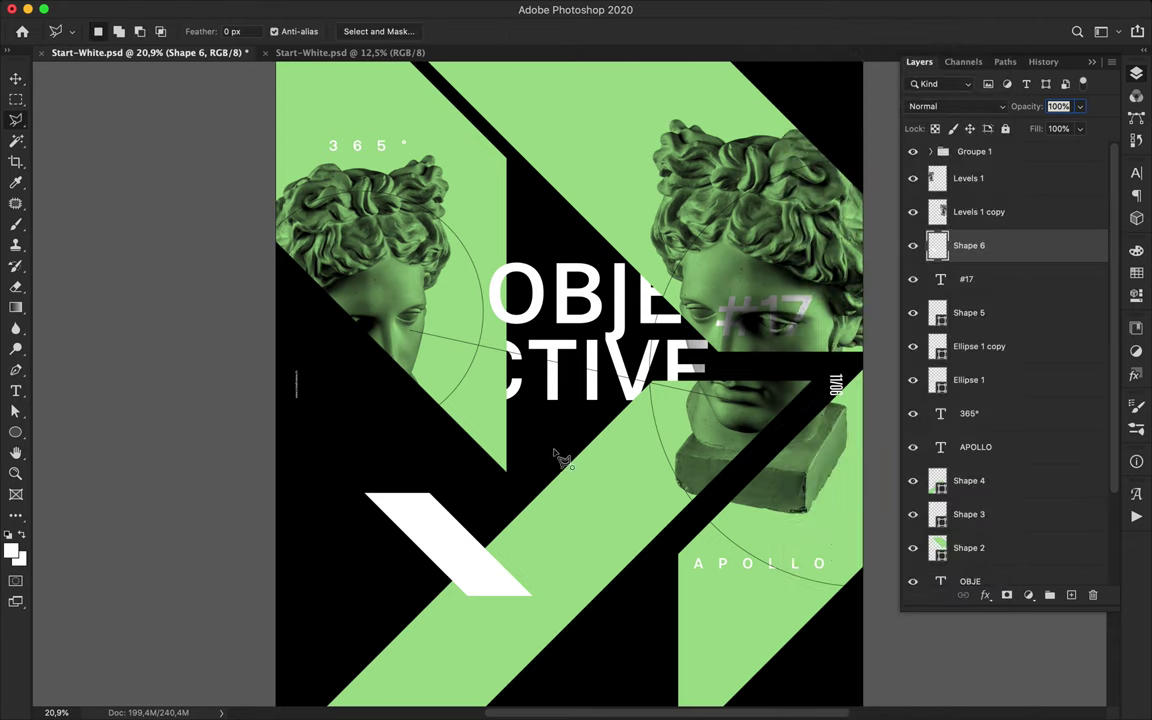
{"action": "left_click", "coordinate": [558, 455]}
{"action": "scroll", "coordinate": [634, 514], "scroll_direction": "down", "scroll_amount": 2}
{"action": "double_click", "coordinate": [634, 514]}
Select the four green panels, Shape 1 to Shape 4, and open their fill colour choices.
{"action": "scroll", "coordinate": [631, 511], "scroll_direction": "down", "scroll_amount": 1}
{"action": "key", "text": "v"}
{"action": "left_click", "coordinate": [956, 482]}
{"action": "left_click", "coordinate": [684, 576], "text": "shift+super"}
{"action": "left_click", "coordinate": [590, 180], "text": "shift+super"}
{"action": "left_click", "coordinate": [430, 154], "text": "shift+super"}
{"action": "key", "text": "a"}
{"action": "left_click", "coordinate": [238, 31]}
Try orange, magenta, blue, pink and brown fills on the four selected panels.
{"action": "scroll", "coordinate": [250, 160], "scroll_direction": "down", "scroll_amount": 5}
{"action": "scroll", "coordinate": [249, 157], "scroll_direction": "down", "scroll_amount": 5}
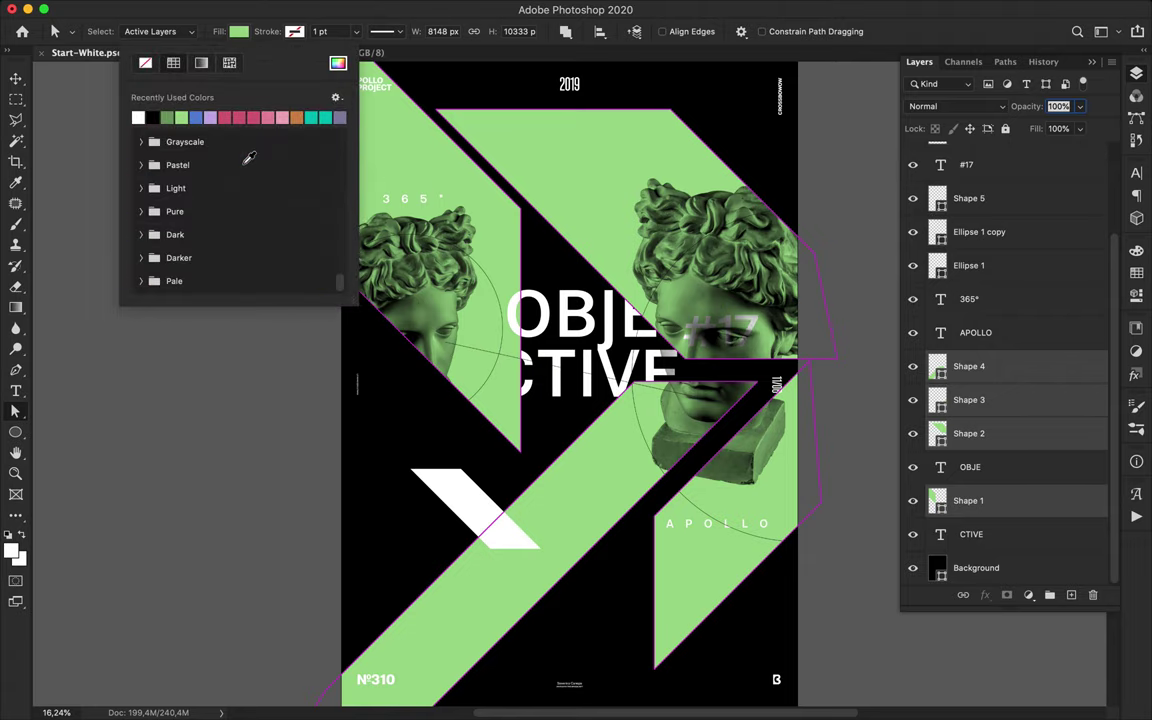
{"action": "left_click", "coordinate": [160, 258]}
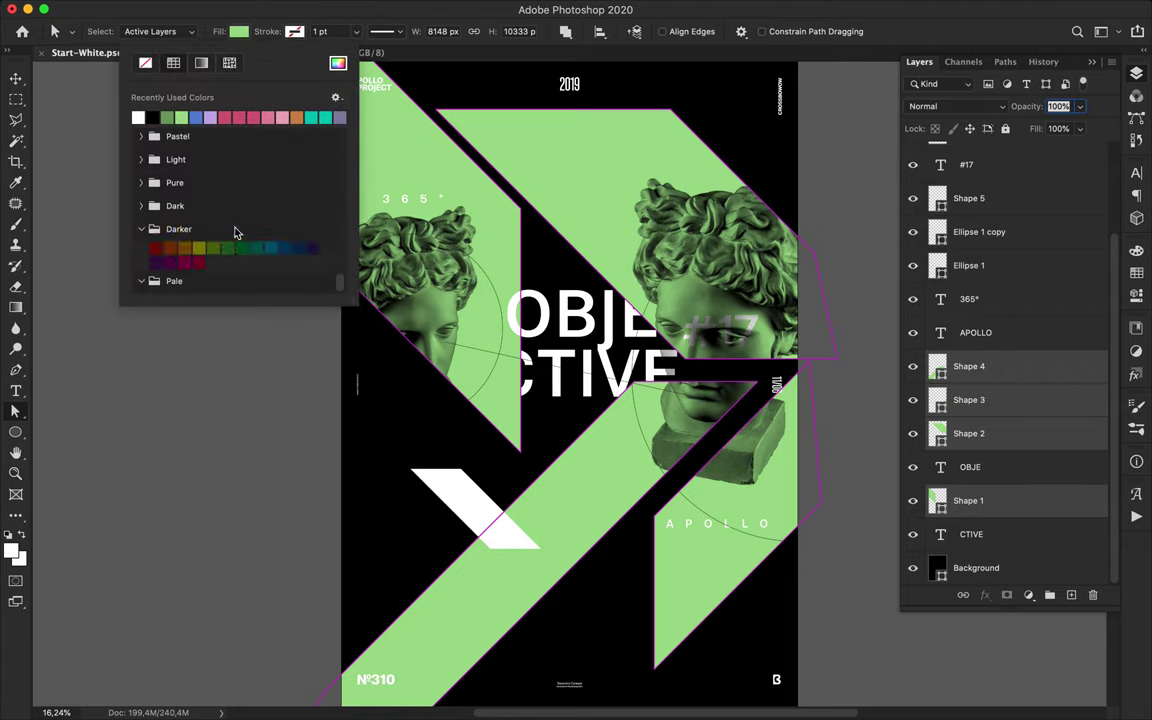
{"action": "scroll", "coordinate": [234, 234], "scroll_direction": "up", "scroll_amount": 1}
{"action": "left_click", "coordinate": [180, 180]}
{"action": "left_click", "coordinate": [224, 250]}
{"action": "scroll", "coordinate": [205, 248], "scroll_direction": "up", "scroll_amount": 10}
{"action": "left_click", "coordinate": [241, 265]}
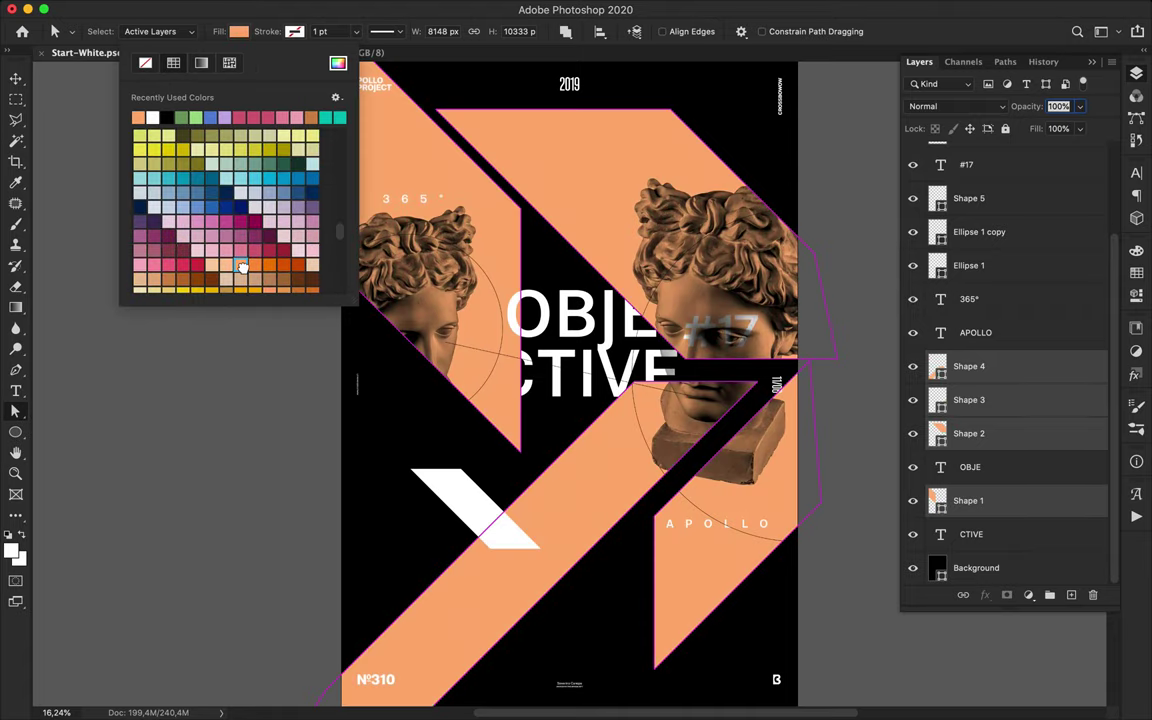
{"action": "left_click", "coordinate": [217, 225]}
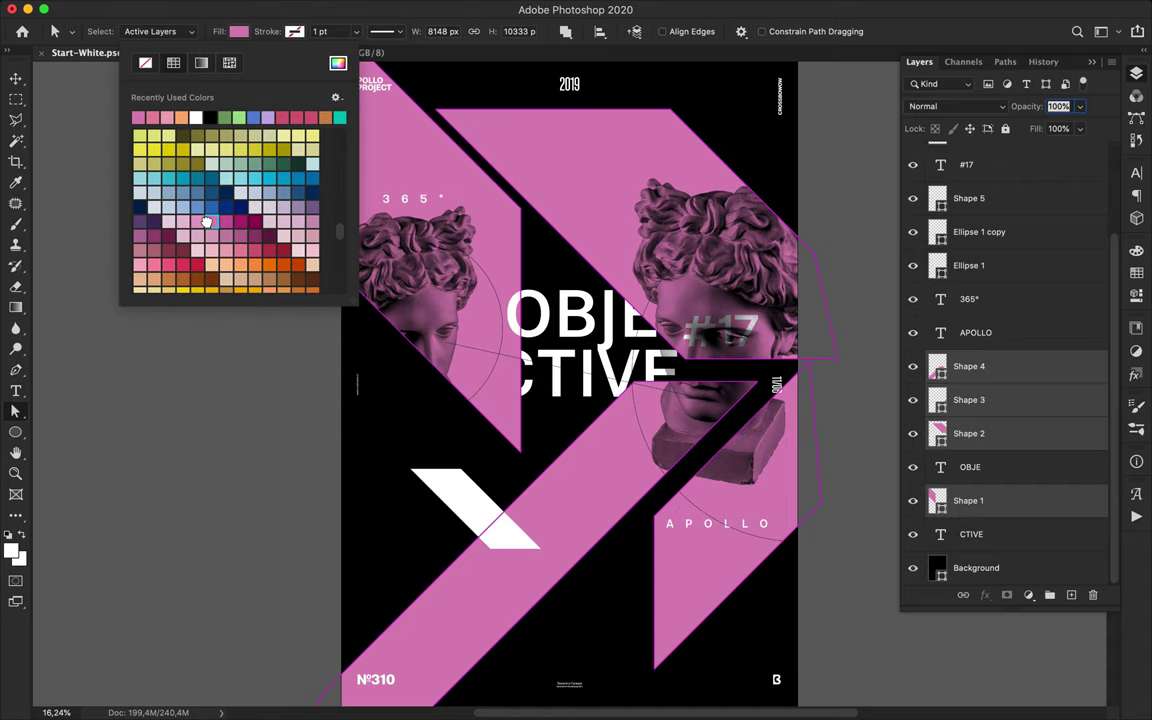
{"action": "left_click", "coordinate": [197, 208]}
{"action": "left_click", "coordinate": [298, 208]}
{"action": "left_click", "coordinate": [283, 218]}
{"action": "left_click", "coordinate": [169, 240]}
{"action": "left_click", "coordinate": [168, 280]}
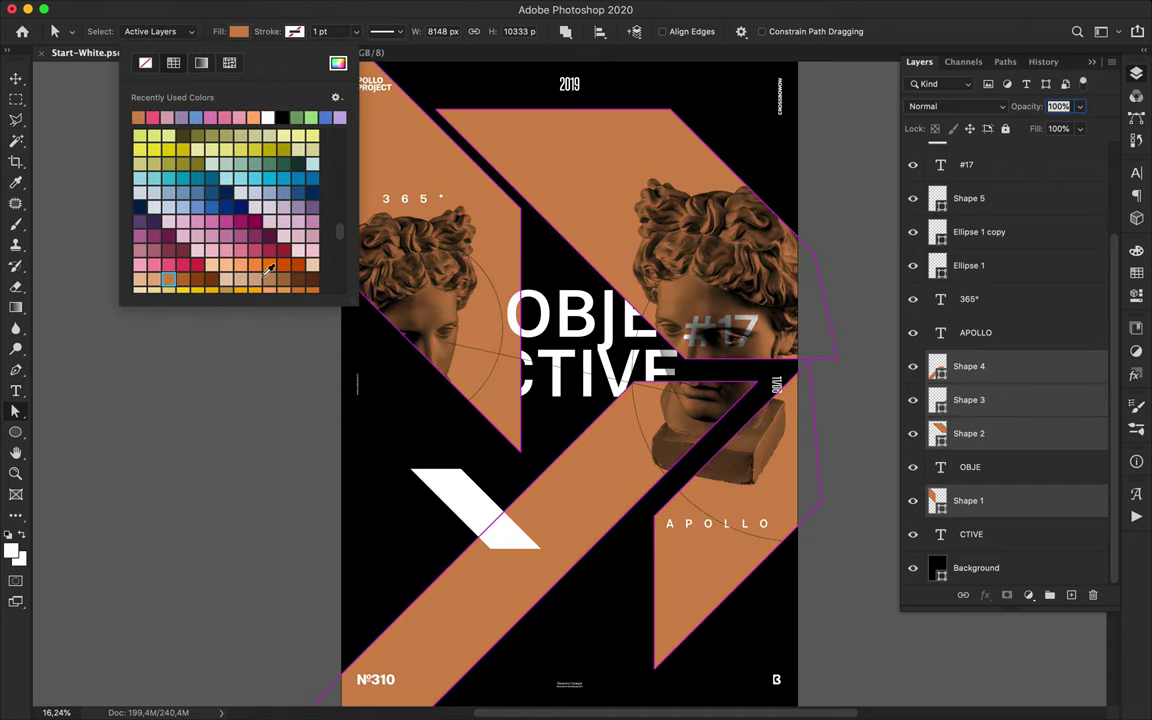
Compare several green fills on the four panels and apply a muted olive green.
{"action": "scroll", "coordinate": [219, 186], "scroll_direction": "up", "scroll_amount": 3}
{"action": "left_click", "coordinate": [297, 117]}
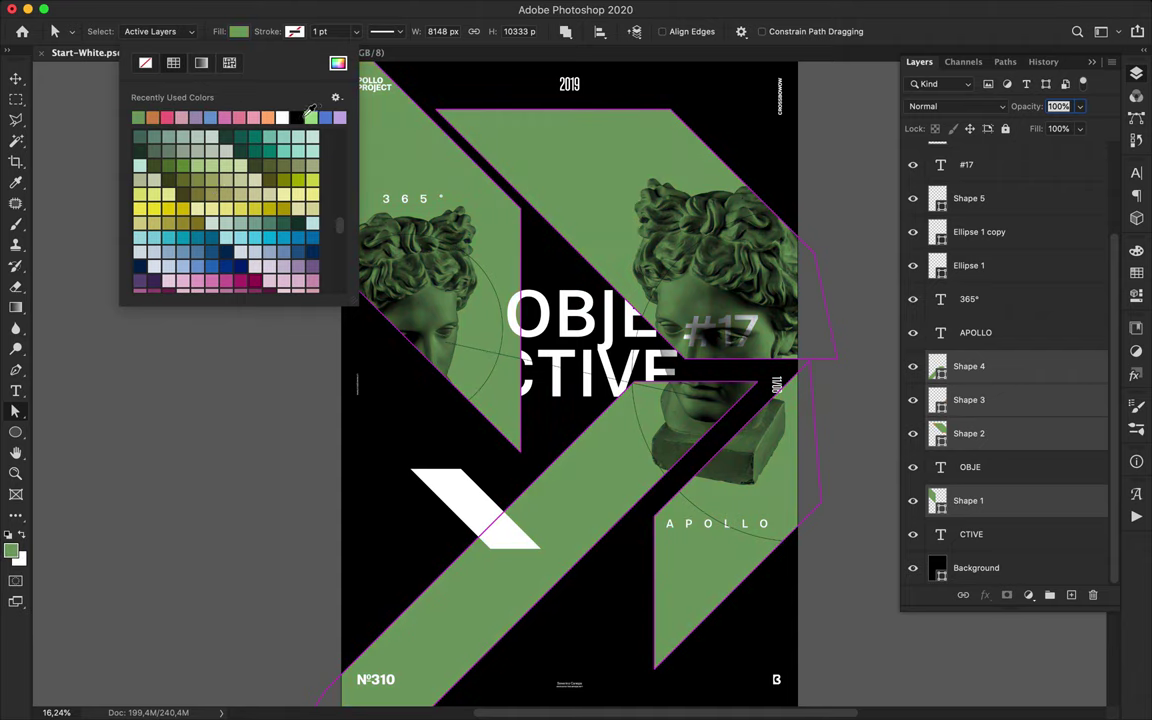
{"action": "left_click", "coordinate": [310, 117]}
{"action": "scroll", "coordinate": [200, 200], "scroll_direction": "down", "scroll_amount": 3}
{"action": "left_click", "coordinate": [185, 206]}
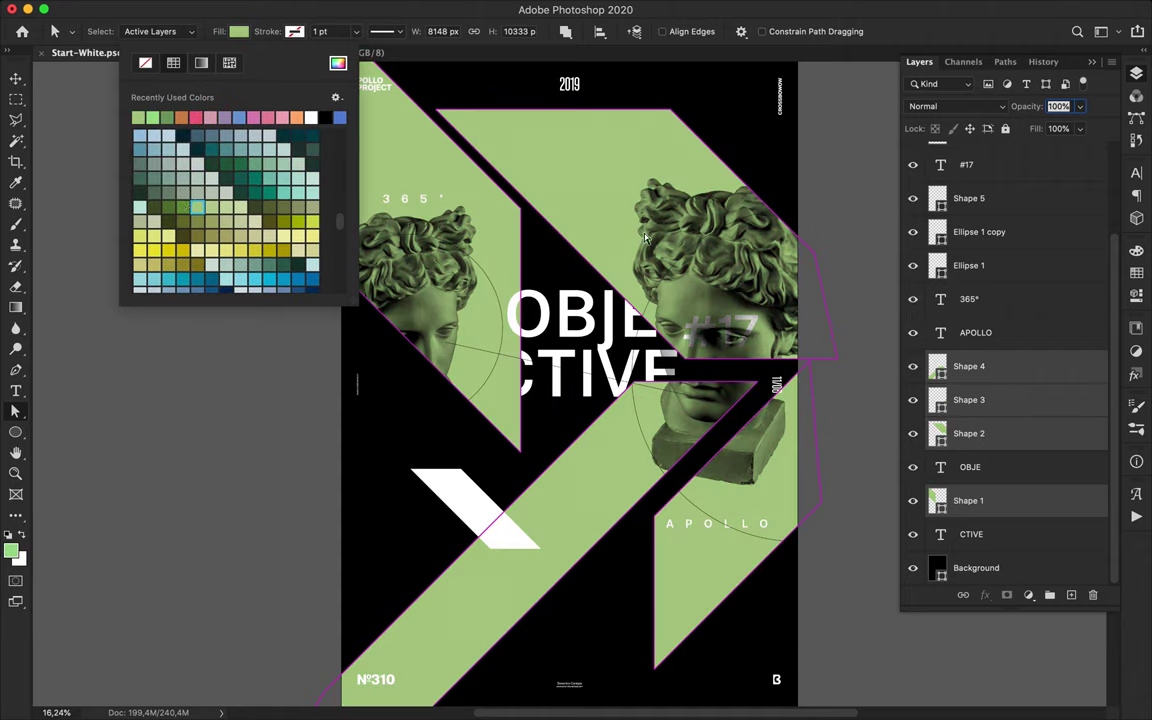
{"action": "left_click", "coordinate": [181, 209]}
{"action": "left_click", "coordinate": [199, 208]}
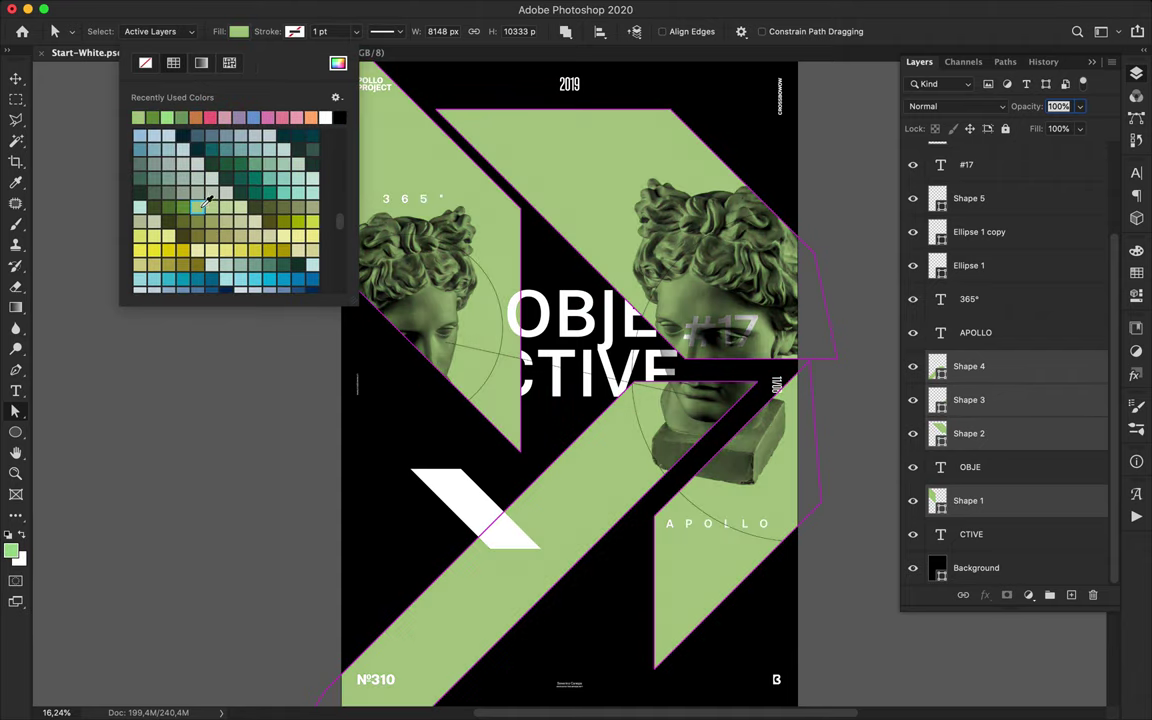
{"action": "left_click", "coordinate": [310, 207]}
{"action": "key", "text": "v"}
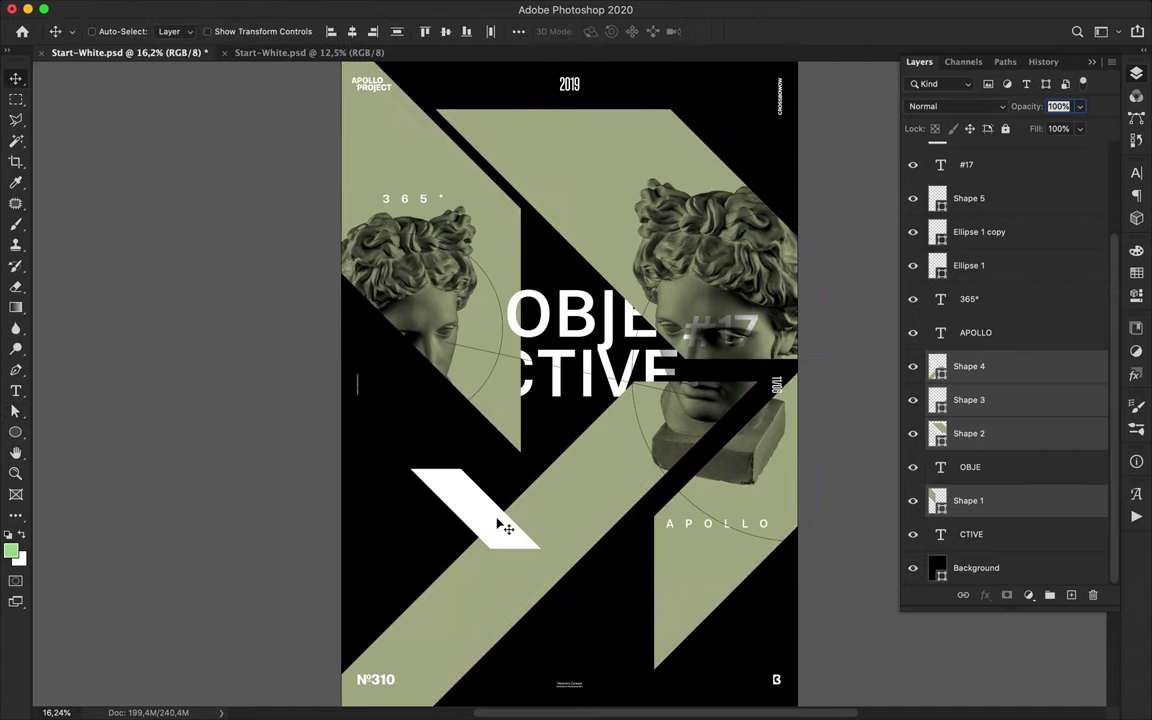
Narrow the white band by deleting a parallel strip along its lower-left side with the Polygonal Lasso.
{"action": "left_click", "coordinate": [478, 519], "text": "super"}
{"action": "key", "text": "l"}
{"action": "left_click", "coordinate": [523, 557]}
{"action": "left_click", "coordinate": [423, 458], "text": "shift"}
{"action": "left_click", "coordinate": [377, 458], "text": "shift"}
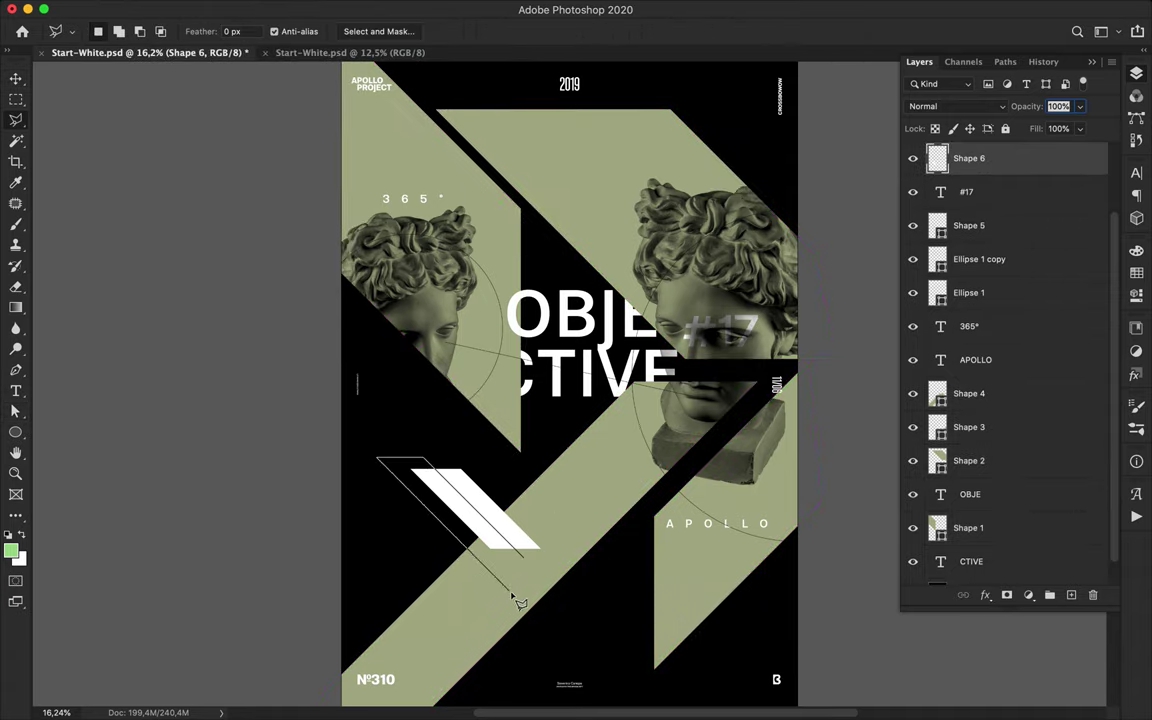
{"action": "double_click", "coordinate": [512, 595]}
{"action": "key", "text": "BackSpace"}
{"action": "left_click", "coordinate": [550, 581]}
{"action": "key", "text": "Escape"}
Draw a slanted four-point bar about 1248 by 1193 px across the gap between the two upper green panels, filled white without a stroke.
{"action": "left_click_drag", "start_coordinate": [615, 284], "coordinate": [600, 437]}
{"action": "key", "text": "p"}
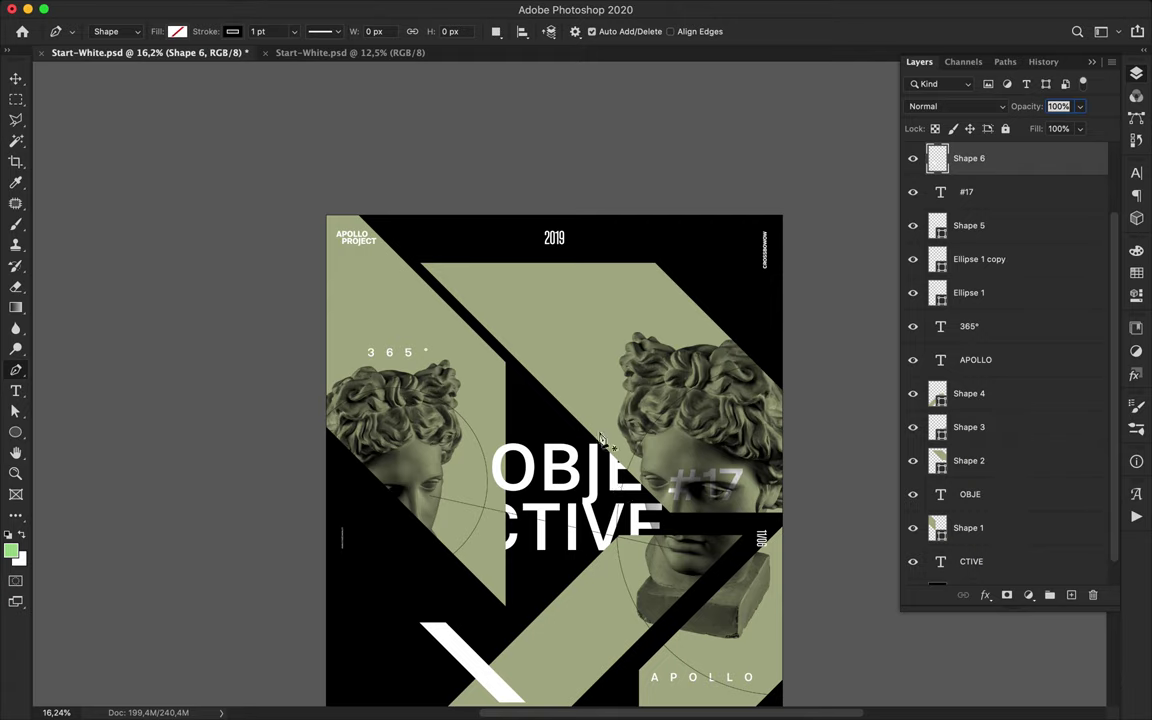
{"action": "left_click", "coordinate": [413, 312]}
{"action": "left_click", "coordinate": [475, 250]}
{"action": "left_click", "coordinate": [493, 250]}
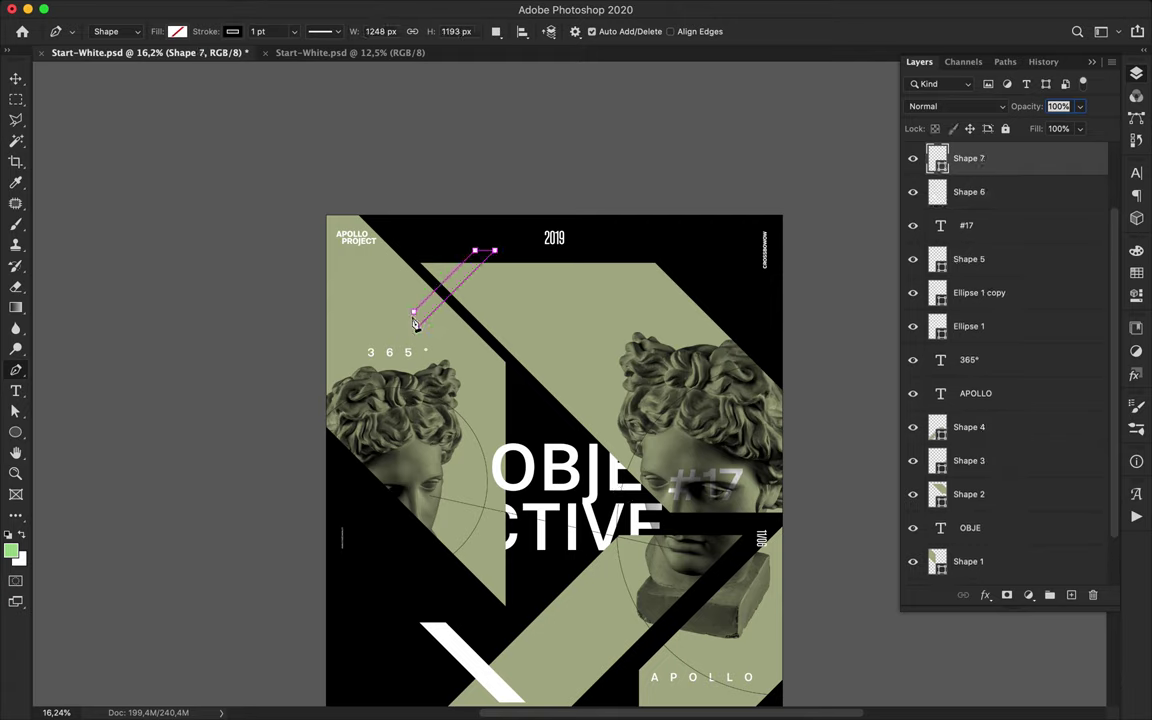
{"action": "left_click", "coordinate": [232, 32]}
{"action": "left_click", "coordinate": [140, 61]}
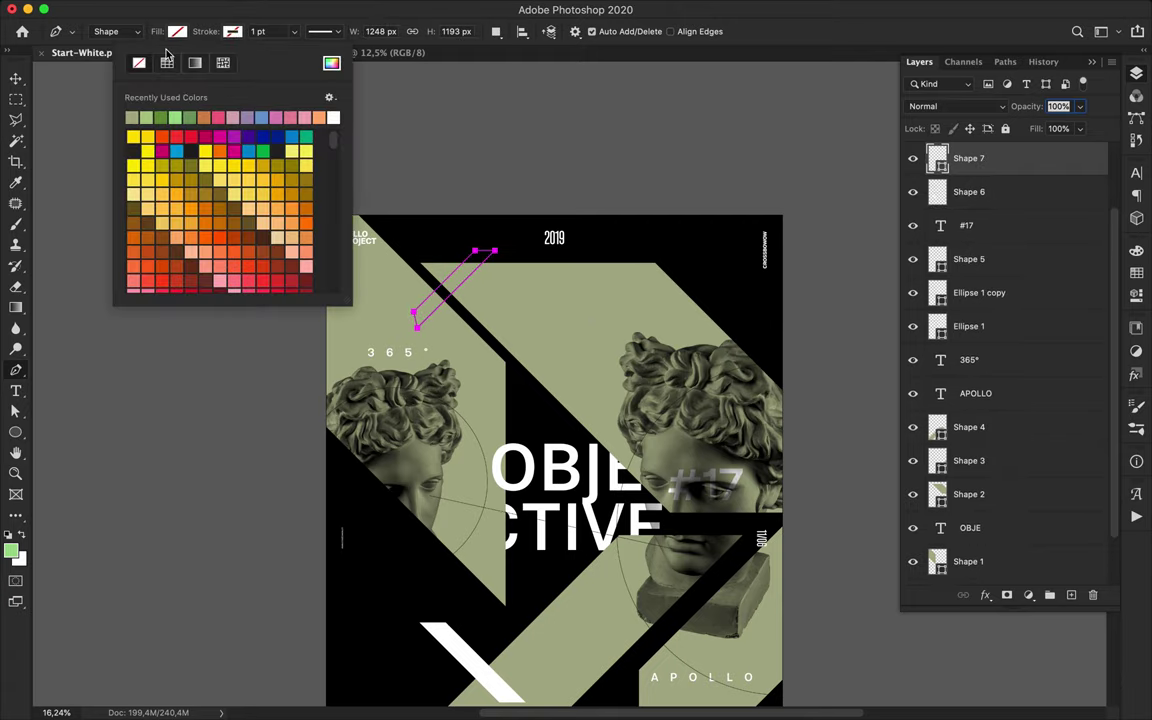
{"action": "left_click", "coordinate": [178, 33]}
{"action": "left_click", "coordinate": [276, 117]}
Rasterize the new white bar and cut its lower end horizontal with the Polygonal Lasso.
{"action": "right_click", "coordinate": [1026, 160]}
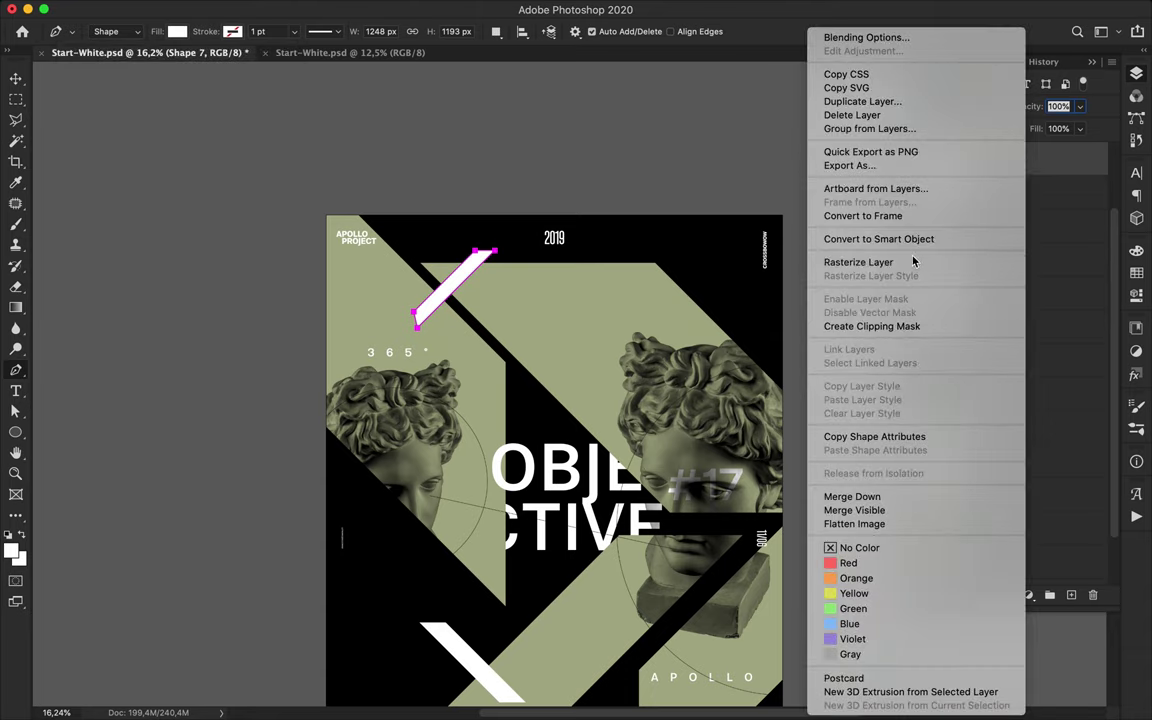
{"action": "left_click", "coordinate": [858, 262]}
{"action": "key", "text": "l"}
{"action": "left_click", "coordinate": [404, 309]}
{"action": "double_click", "coordinate": [395, 336]}
{"action": "key", "text": "Delete"}
{"action": "left_click_drag", "start_coordinate": [604, 360], "coordinate": [472, 191]}
{"action": "key", "text": "super+d"}
Try a small slanted bar about 453 by 291 px in the black area right of 2019, filled white.
{"action": "key", "text": "p"}
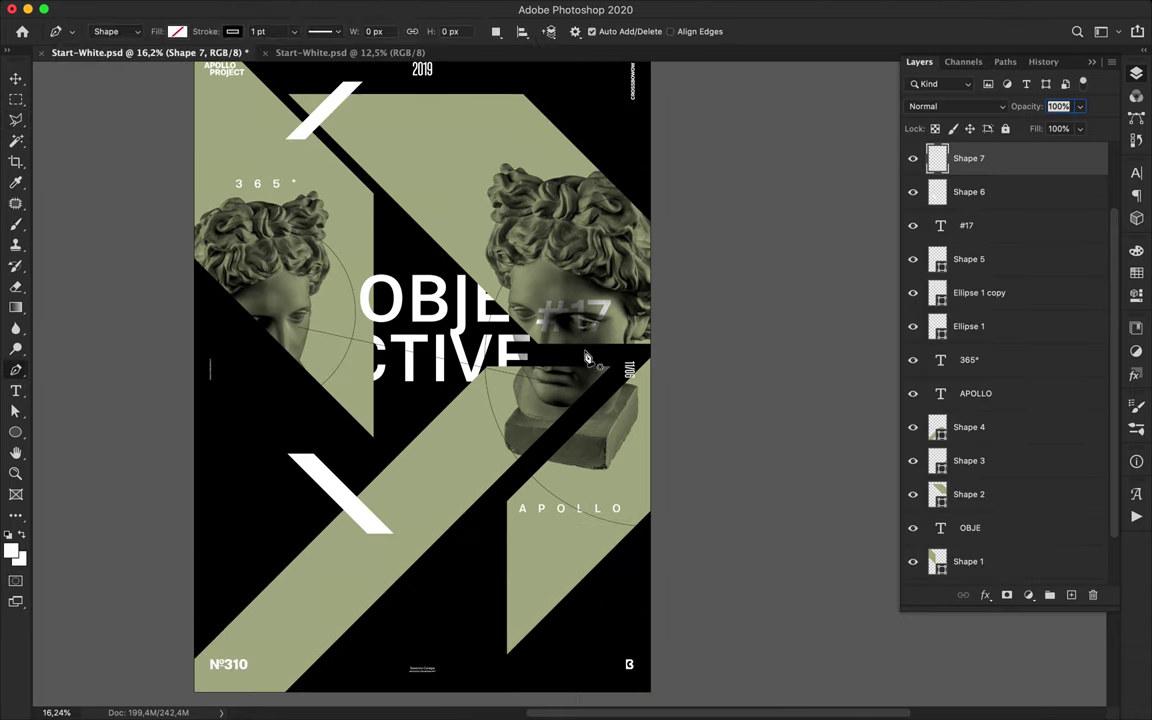
{"action": "scroll", "coordinate": [505, 520], "scroll_direction": "up", "scroll_amount": 2}
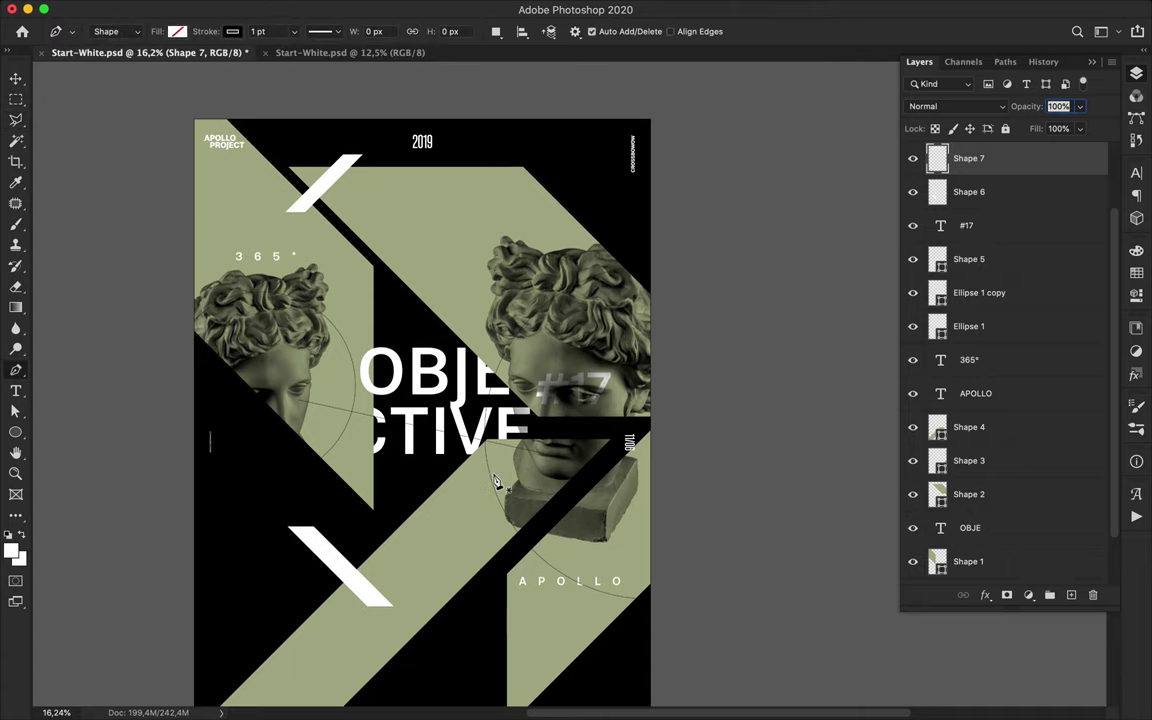
{"action": "left_click", "coordinate": [547, 163]}
{"action": "left_click", "coordinate": [576, 183]}
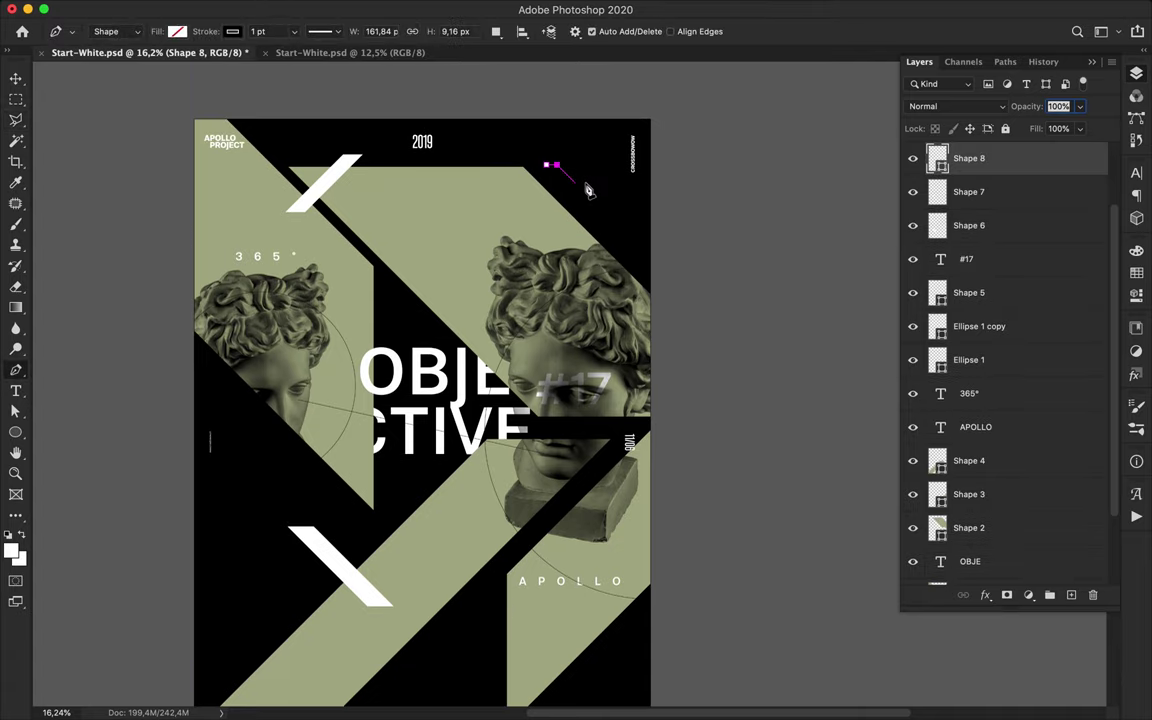
{"action": "key", "text": "a"}
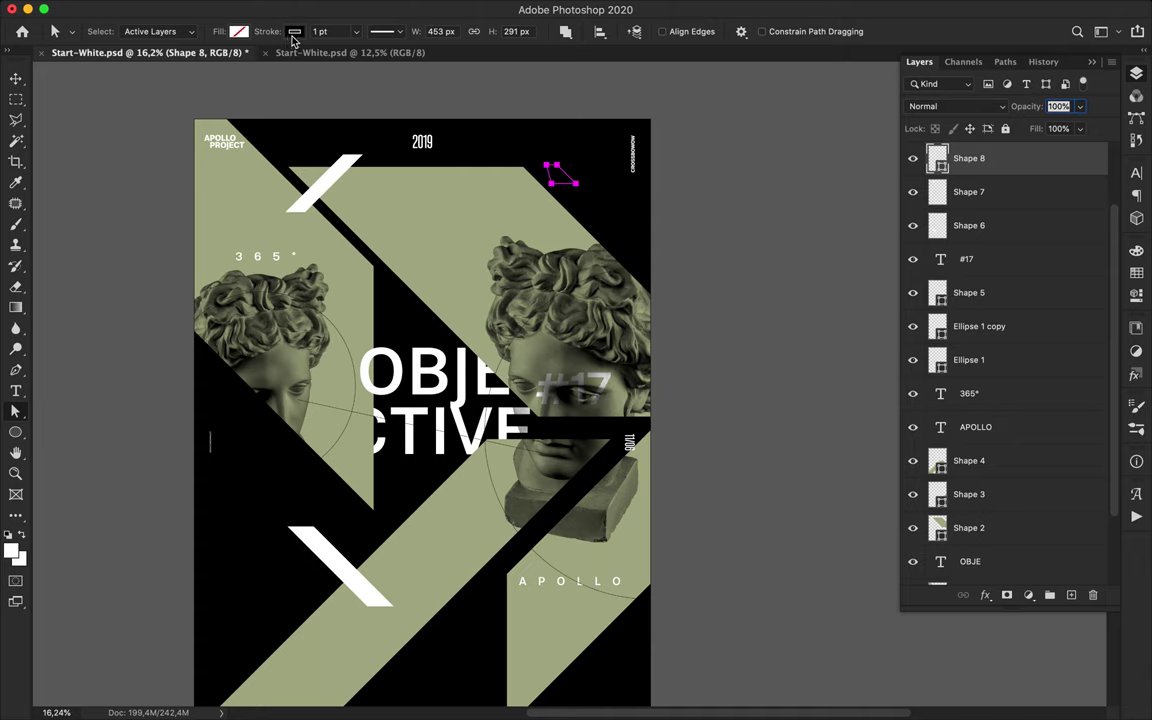
{"action": "left_click", "coordinate": [238, 31]}
{"action": "left_click", "coordinate": [242, 32]}
{"action": "left_click", "coordinate": [137, 117]}
Rasterize the small white bar and trim its lower-left side with the Polygonal Lasso.
{"action": "key", "text": "v"}
{"action": "right_click", "coordinate": [1053, 160]}
{"action": "left_click", "coordinate": [923, 262]}
{"action": "key", "text": "l"}
{"action": "left_click", "coordinate": [544, 159]}
{"action": "left_click", "coordinate": [533, 171]}
{"action": "double_click", "coordinate": [568, 203]}
{"action": "key", "text": "Delete"}
{"action": "key", "text": "v"}
{"action": "key", "text": "super+d"}
Place the small white bar and stack two duplicates of it to form three parallel stripes.
{"action": "key", "text": "v"}
{"action": "left_click_drag", "start_coordinate": [565, 182], "coordinate": [576, 170]}
{"action": "mouse_move", "coordinate": [576, 169]}
{"action": "left_mouse_down"}
{"action": "mouse_move", "coordinate": [576, 189]}
{"action": "mouse_move", "coordinate": [576, 178]}
{"action": "left_mouse_up"}
{"action": "left_click_drag", "start_coordinate": [576, 160], "coordinate": [578, 183]}
Undo the three small stripes, back to before the small bar was drawn.
{"action": "scroll", "coordinate": [578, 184], "scroll_direction": "up", "scroll_amount": 4}
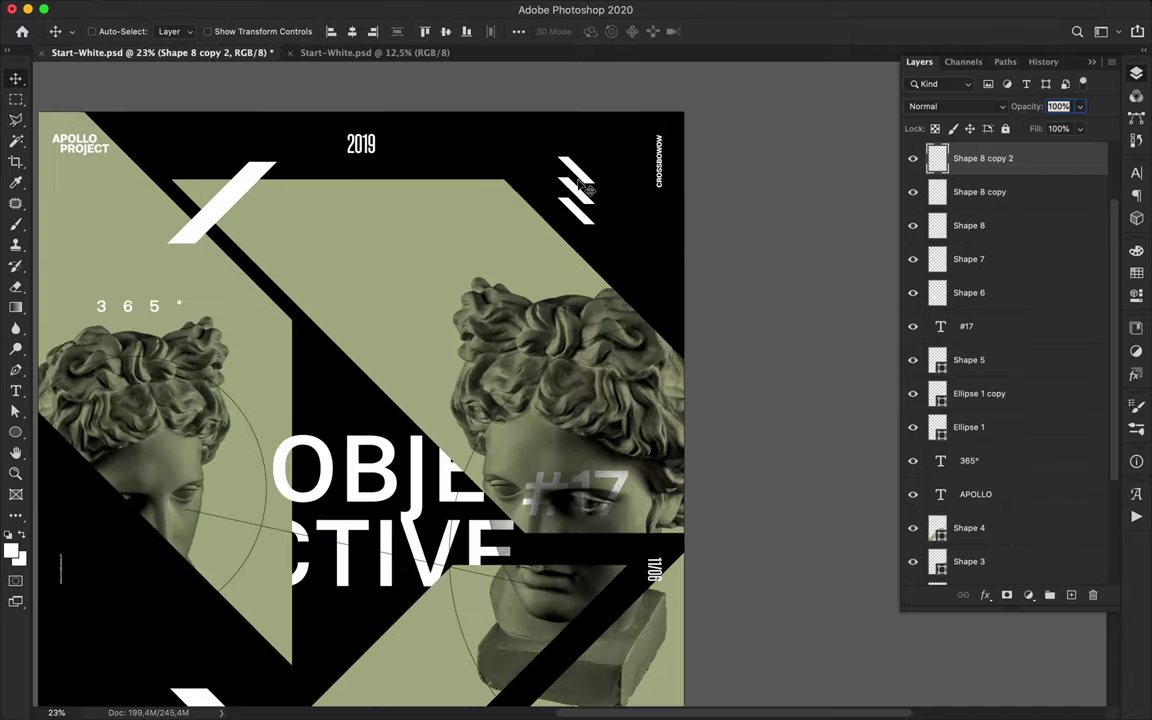
{"action": "scroll", "coordinate": [578, 184], "scroll_direction": "up", "scroll_amount": 3}
{"action": "key", "text": "super+z"}
{"action": "key", "text": "super+z"}
{"action": "key", "text": "ctrl+z"}
Draw a small slanted bar with vertical ends, about 394 by 577 px, left of the CROSSBOWOW text, filled white without a stroke.
{"action": "key", "text": "p"}
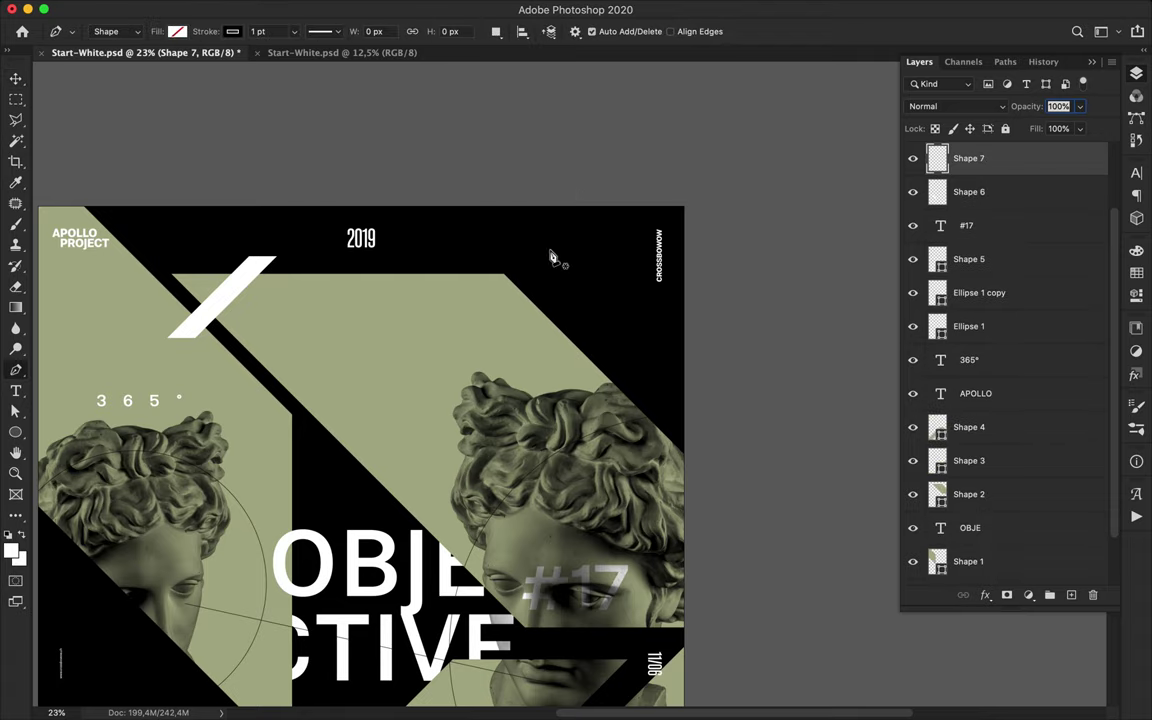
{"action": "left_click", "coordinate": [549, 249]}
{"action": "left_click", "coordinate": [549, 265]}
{"action": "left_click", "coordinate": [586, 300]}
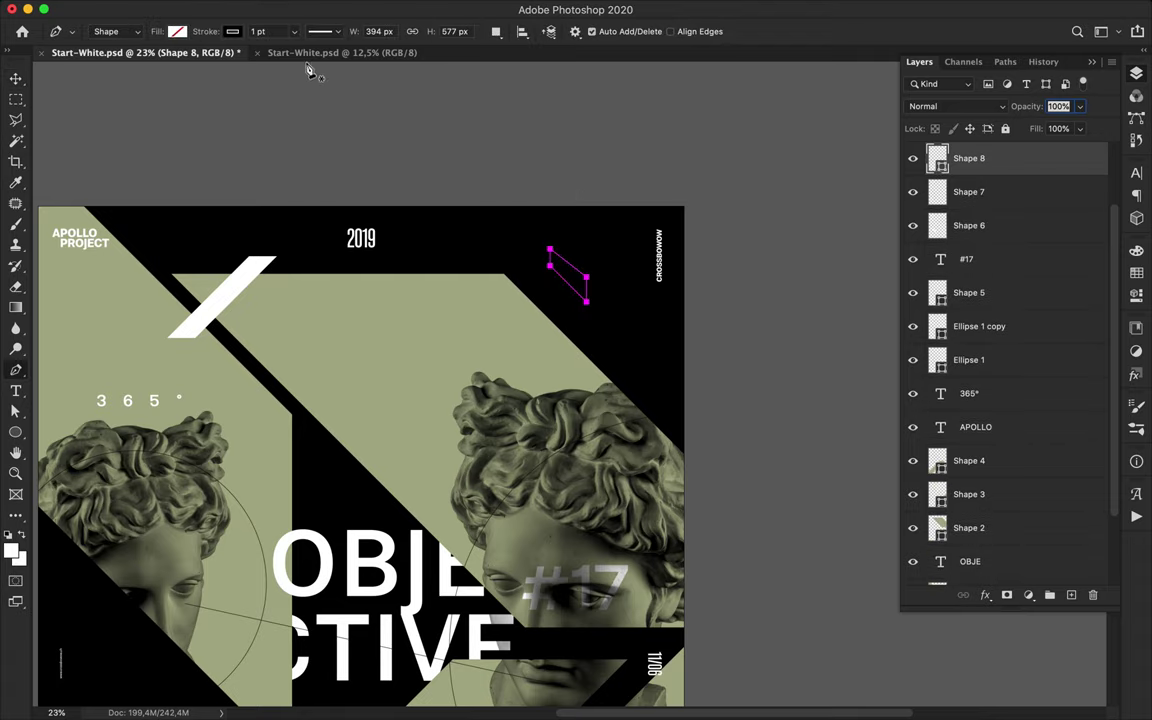
{"action": "left_click", "coordinate": [235, 32]}
{"action": "left_click", "coordinate": [143, 60]}
{"action": "left_click", "coordinate": [178, 32]}
{"action": "left_click", "coordinate": [81, 114]}
Rasterize the small vertical-ended bar and trim its uneven slanted edges with the Polygonal Lasso.
{"action": "right_click", "coordinate": [1059, 153]}
{"action": "left_click", "coordinate": [924, 261]}
{"action": "key", "text": "l"}
{"action": "left_click", "coordinate": [545, 243]}
{"action": "key", "text": "Delete"}
{"action": "key", "text": "super+d"}
{"action": "left_click", "coordinate": [598, 260]}
{"action": "left_click", "coordinate": [589, 292]}
{"action": "double_click", "coordinate": [587, 264]}
{"action": "key", "text": "Delete"}
{"action": "key", "text": "super+d"}
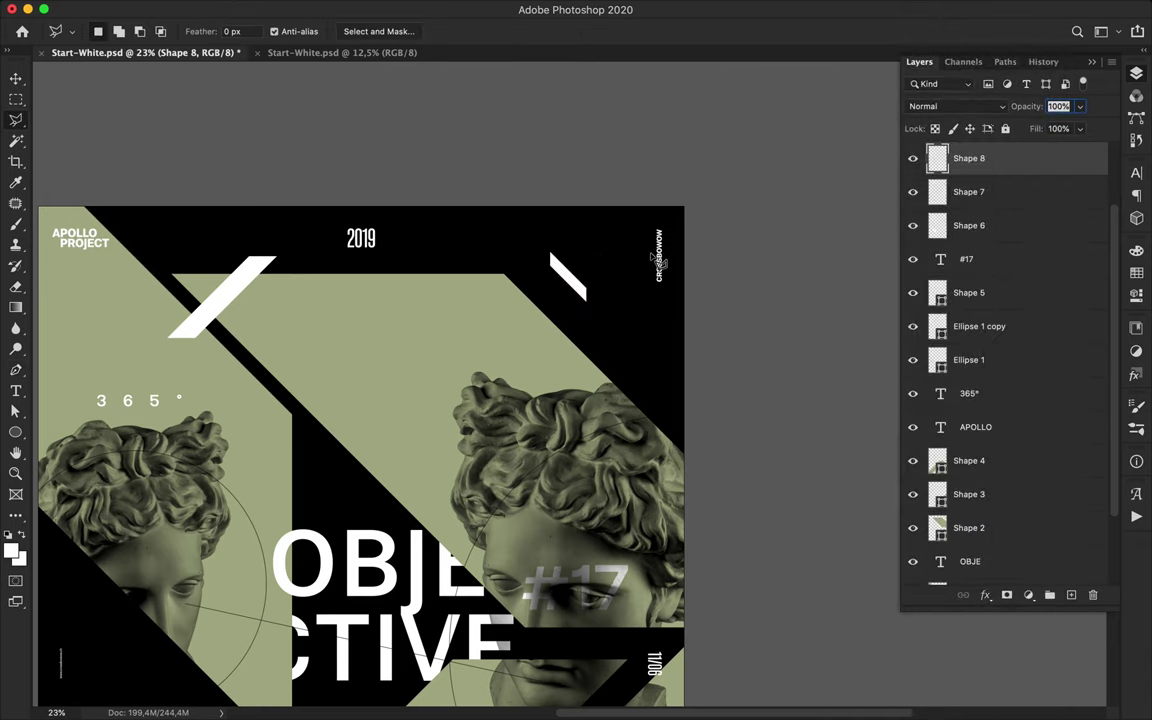
Duplicate the small white bar eight times in stacked and single positions down the right side of the poster.
{"action": "key", "text": "v"}
{"action": "left_click_drag", "start_coordinate": [577, 289], "coordinate": [586, 395]}
{"action": "key", "text": "super+minus"}
{"action": "scroll", "coordinate": [584, 444], "scroll_direction": "down", "scroll_amount": 10}
{"action": "scroll", "coordinate": [580, 410], "scroll_direction": "up", "scroll_amount": 3}
{"action": "scroll", "coordinate": [575, 378], "scroll_direction": "down", "scroll_amount": 3}
{"action": "left_click_drag", "start_coordinate": [567, 117], "coordinate": [572, 562]}
{"action": "left_click_drag", "start_coordinate": [572, 562], "coordinate": [573, 653]}
{"action": "scroll", "coordinate": [573, 587], "scroll_direction": "up", "scroll_amount": 10}
{"action": "scroll", "coordinate": [573, 587], "scroll_direction": "down", "scroll_amount": 10}
{"action": "scroll", "coordinate": [573, 653], "scroll_direction": "up", "scroll_amount": 5}
{"action": "scroll", "coordinate": [458, 550], "scroll_direction": "up", "scroll_amount": 3}
{"action": "scroll", "coordinate": [537, 501], "scroll_direction": "down", "scroll_amount": 5}
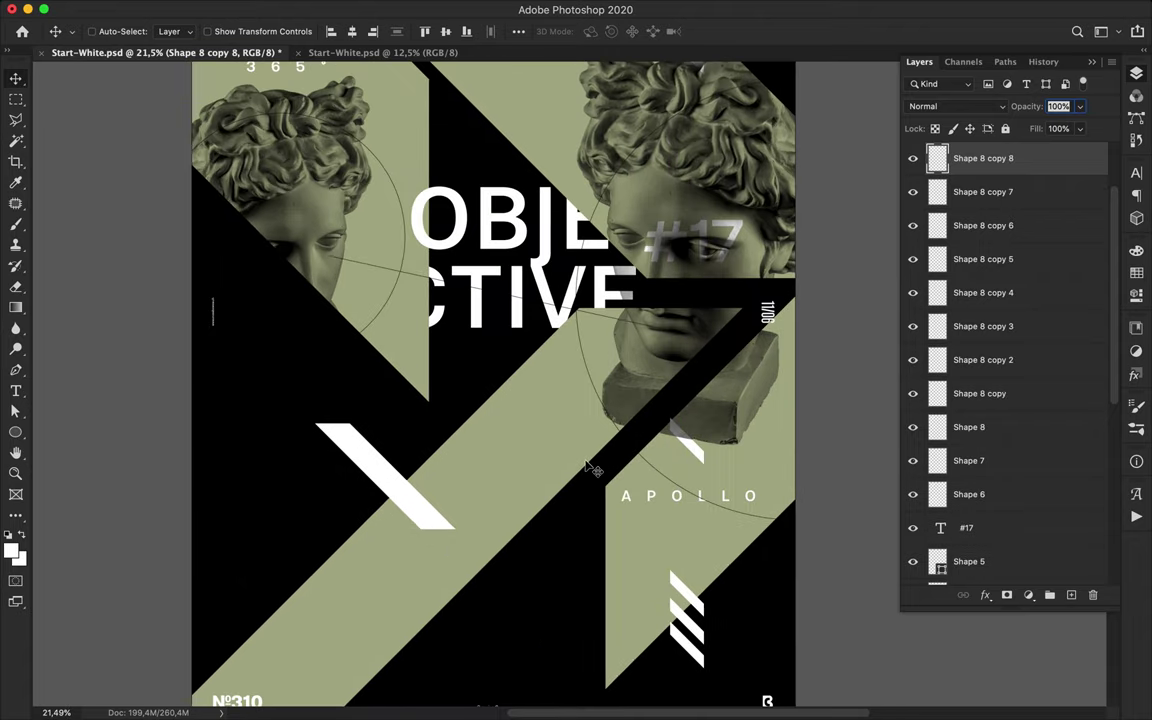
{"action": "scroll", "coordinate": [590, 468], "scroll_direction": "up", "scroll_amount": 5}
{"action": "scroll", "coordinate": [590, 468], "scroll_direction": "left", "scroll_amount": 3}
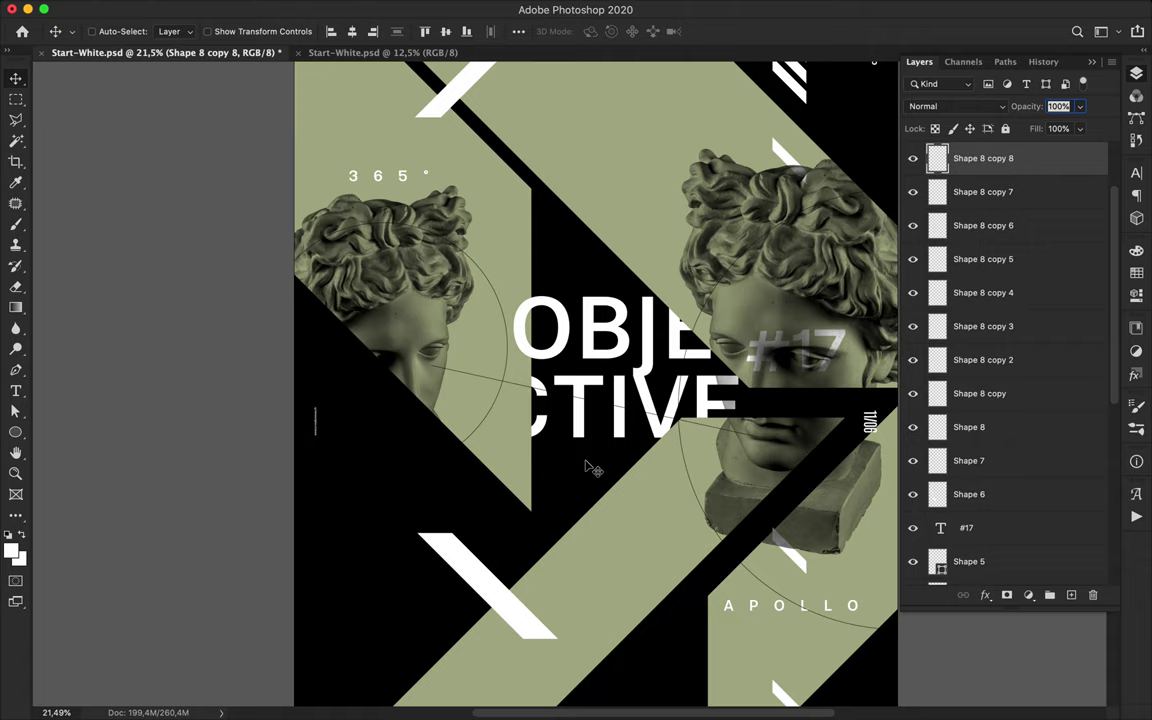
{"action": "scroll", "coordinate": [593, 469], "scroll_direction": "up", "scroll_amount": 3}
Draw an unfilled 45-degree line with a white stroke, about 2028 by 2028 px, rising from the poster's left edge to the left green panel.
{"action": "key", "text": "p"}
{"action": "left_click", "coordinate": [177, 31]}
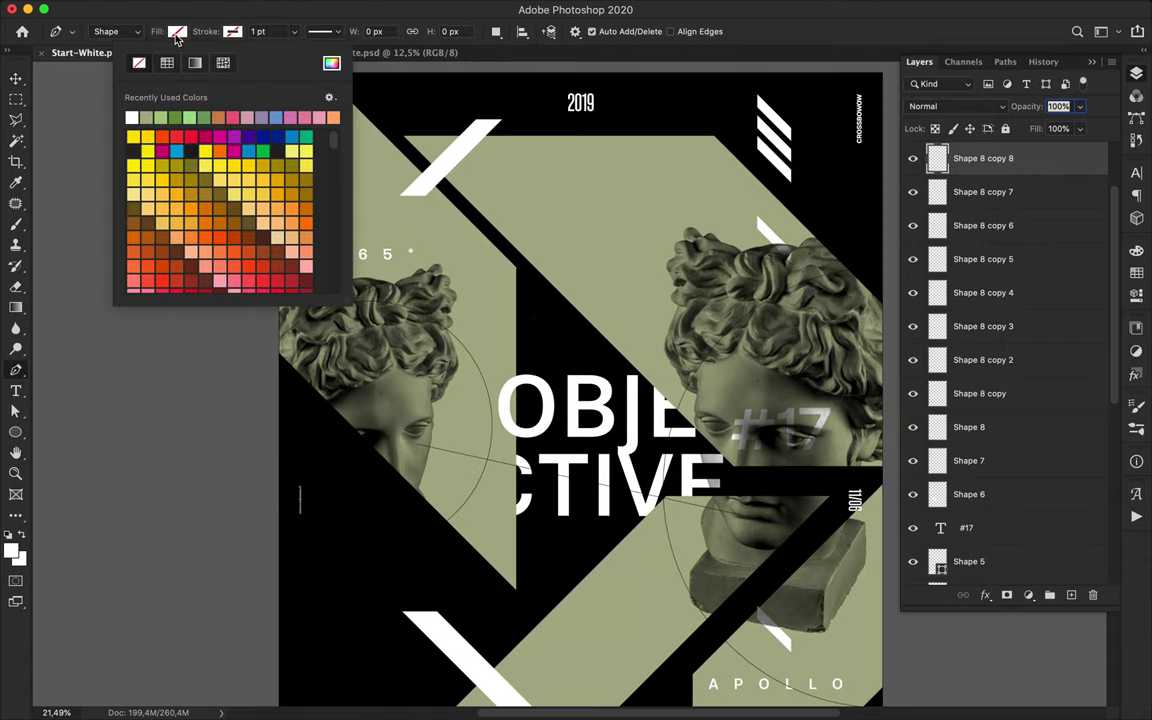
{"action": "scroll", "coordinate": [490, 298], "scroll_direction": "down", "scroll_amount": 5}
{"action": "left_click", "coordinate": [176, 33]}
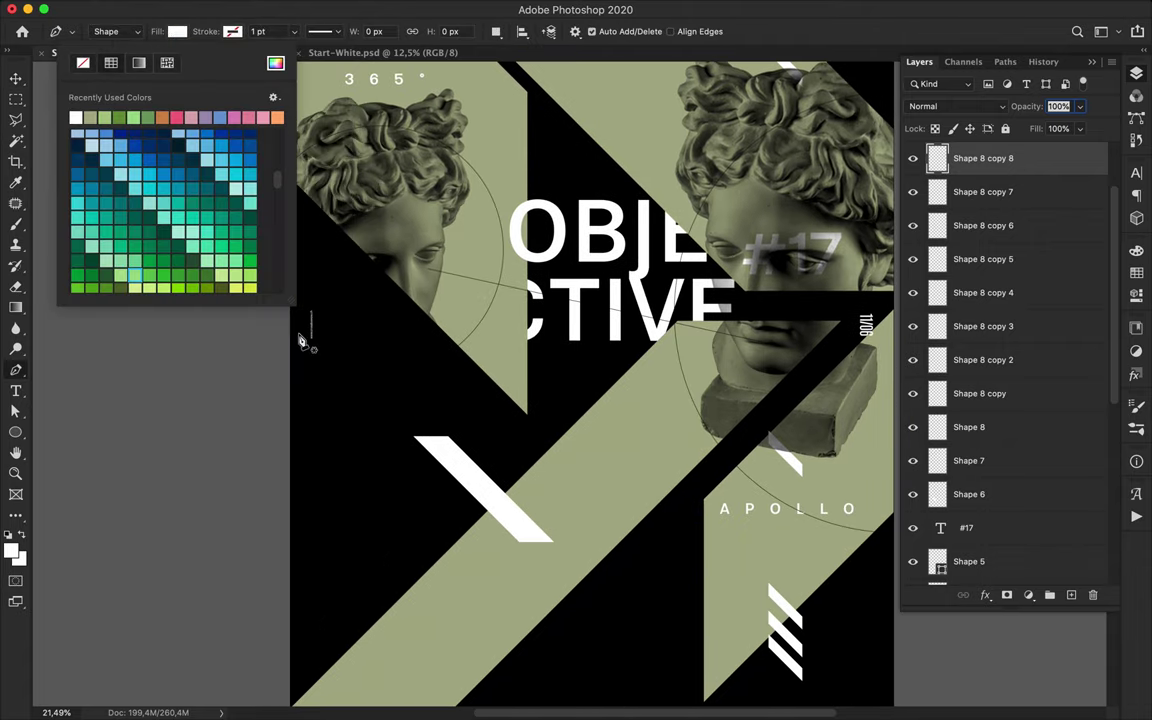
{"action": "left_click", "coordinate": [85, 63]}
{"action": "left_click", "coordinate": [231, 31]}
{"action": "left_click", "coordinate": [280, 478]}
{"action": "left_click", "coordinate": [450, 310]}
Set the diagonal line's stroke to 2 pt and move the line down beside the lower-left green band.
{"action": "key", "text": "a"}
{"action": "left_click", "coordinate": [321, 31]}
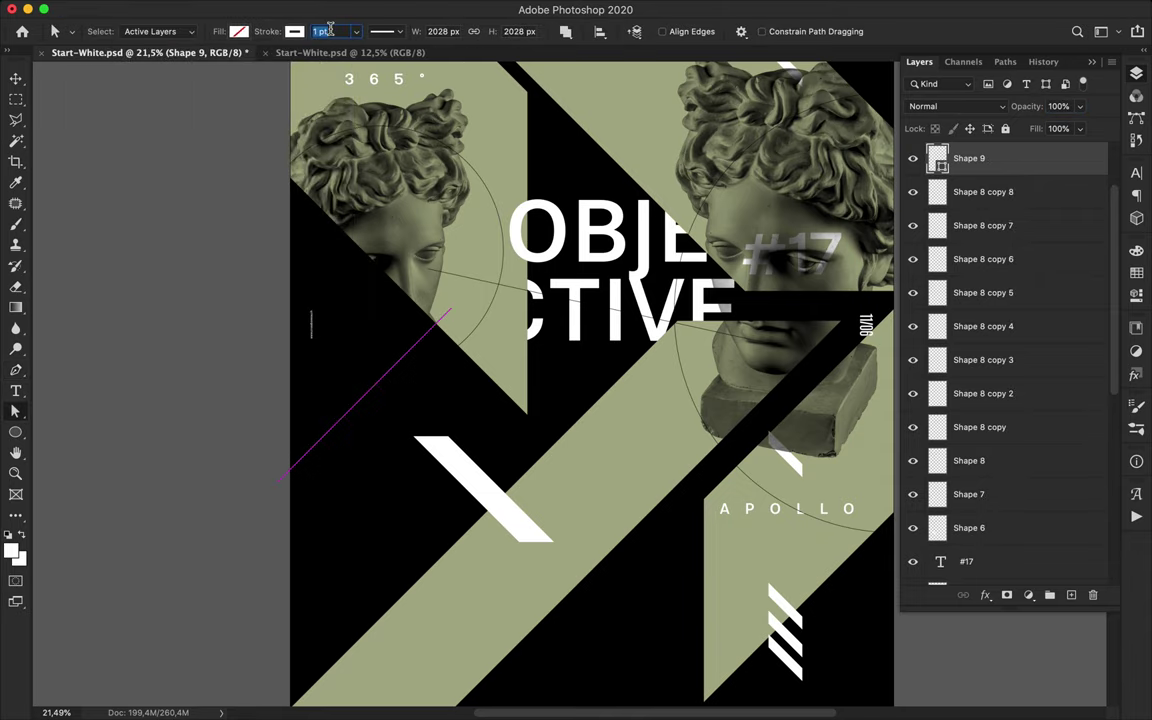
{"action": "type", "text": "2"}
{"action": "key", "text": "Return"}
{"action": "key", "text": "v"}
{"action": "left_click_drag", "start_coordinate": [325, 434], "coordinate": [312, 610]}
{"action": "scroll", "coordinate": [350, 606], "scroll_direction": "down", "scroll_amount": 5}
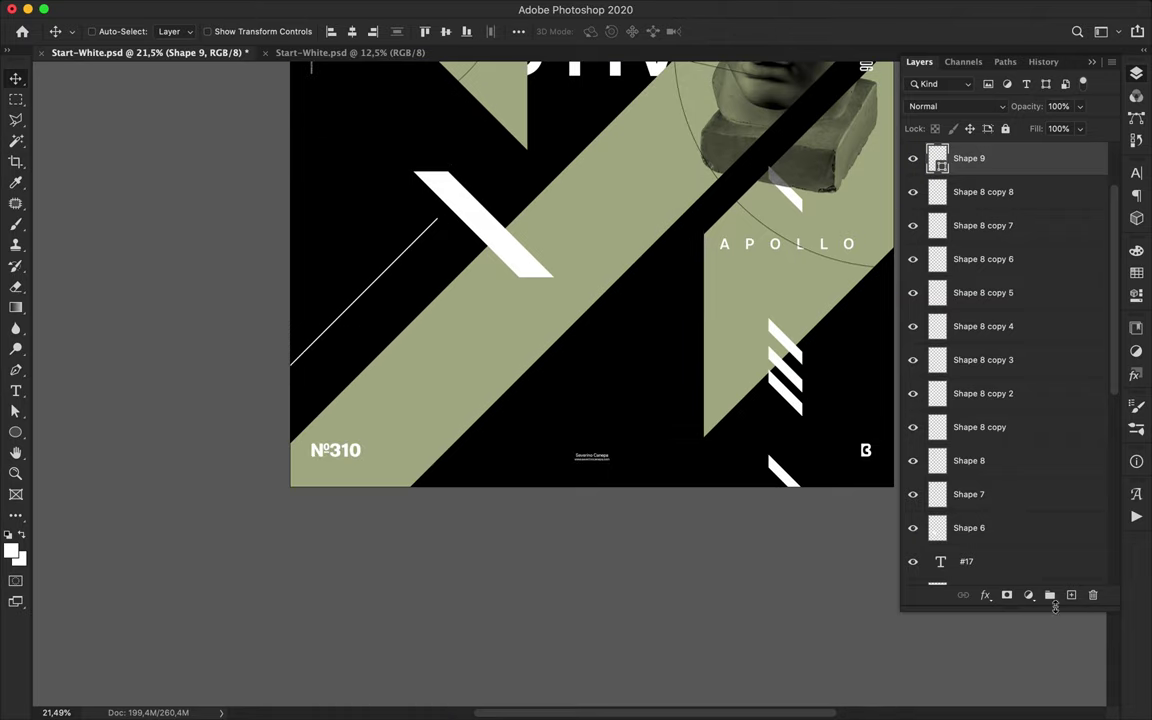
Put the diagonal line into a new layer group and place a duplicate of it just below.
{"action": "left_click", "coordinate": [1050, 596]}
{"action": "mouse_move", "coordinate": [990, 180]}
{"action": "left_mouse_down"}
{"action": "mouse_move", "coordinate": [982, 165]}
{"action": "mouse_move", "coordinate": [985, 197]}
{"action": "left_mouse_up"}
{"action": "left_click_drag", "start_coordinate": [387, 273], "coordinate": [387, 283]}
{"action": "double_click", "coordinate": [1027, 194]}
{"action": "key", "text": "Escape"}
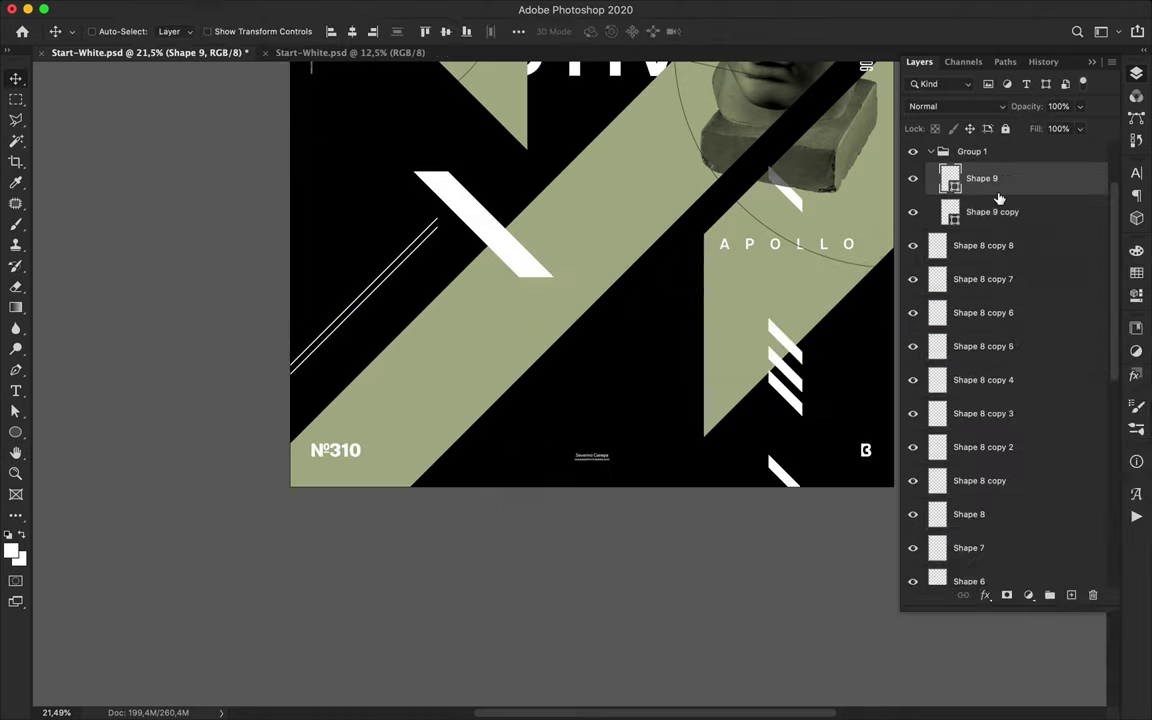
Duplicate the pair of diagonal lines below itself and the resulting four lines above to make eight parallel lines.
{"action": "left_click", "coordinate": [990, 211], "text": "shift"}
{"action": "key", "text": "ctrl+j"}
{"action": "left_click_drag", "start_coordinate": [391, 275], "coordinate": [390, 292]}
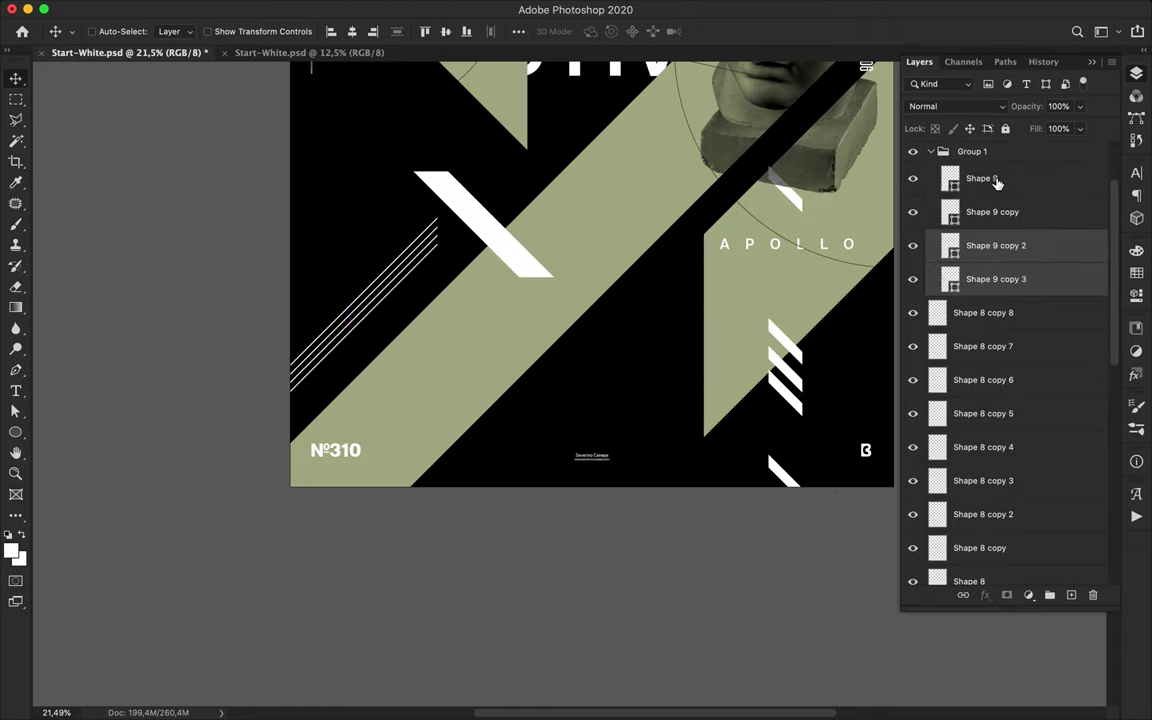
{"action": "left_click", "coordinate": [996, 181], "text": "shift"}
{"action": "left_click_drag", "start_coordinate": [996, 181], "coordinate": [996, 165]}
{"action": "left_click_drag", "start_coordinate": [390, 297], "coordinate": [384, 266]}
Select the line layers in the group and duplicate them upward until the hatching fills the black area along the left edge.
{"action": "left_click", "coordinate": [1012, 414]}
{"action": "left_click", "coordinate": [991, 190], "text": "shift"}
{"action": "left_click_drag", "start_coordinate": [984, 232], "coordinate": [972, 174]}
{"action": "left_click_drag", "start_coordinate": [366, 273], "coordinate": [351, 202]}
Distribute all the diagonal line layers in Group 1 evenly and collapse the group.
{"action": "scroll", "coordinate": [1026, 428], "scroll_direction": "up", "scroll_amount": 3}
{"action": "left_click", "coordinate": [1022, 268]}
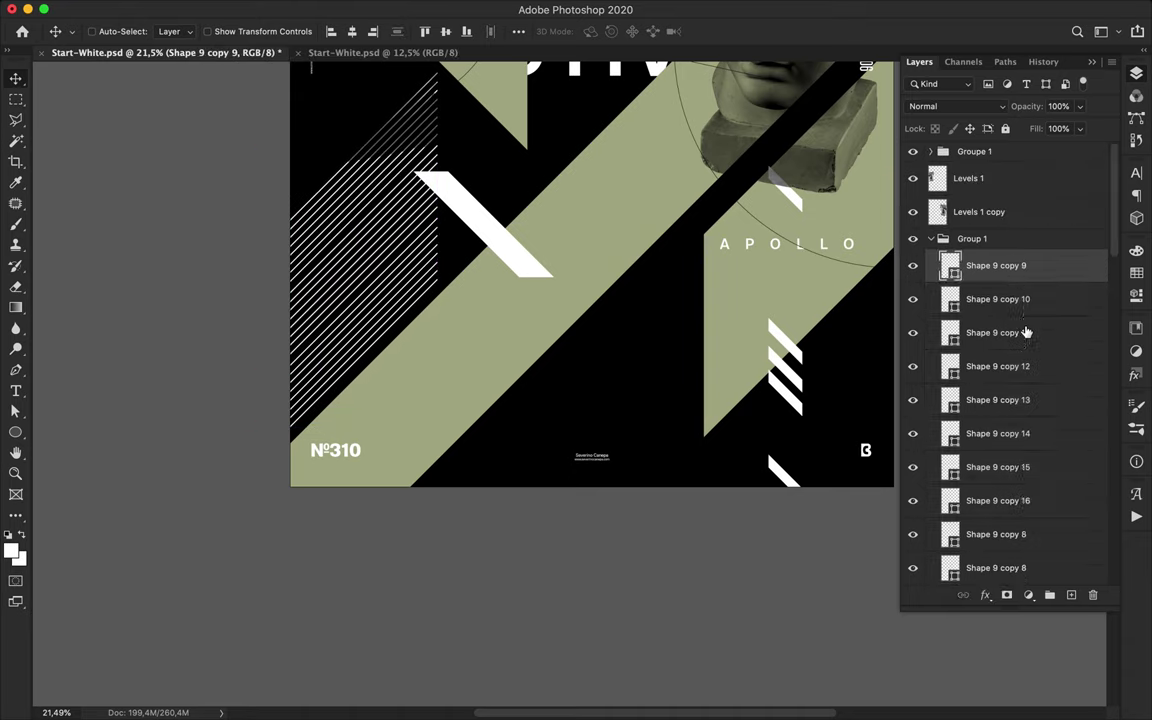
{"action": "scroll", "coordinate": [1025, 328], "scroll_direction": "down", "scroll_amount": 10}
{"action": "left_click", "coordinate": [1020, 520], "text": "shift"}
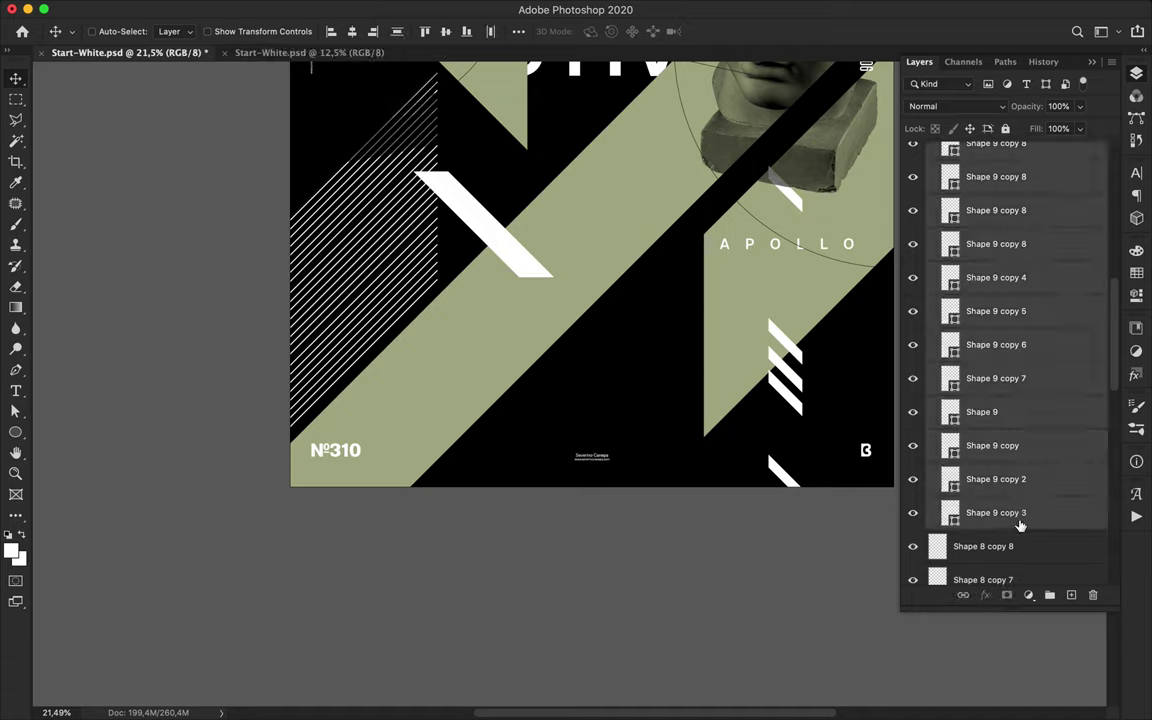
{"action": "left_click", "coordinate": [519, 33]}
{"action": "left_click", "coordinate": [442, 180]}
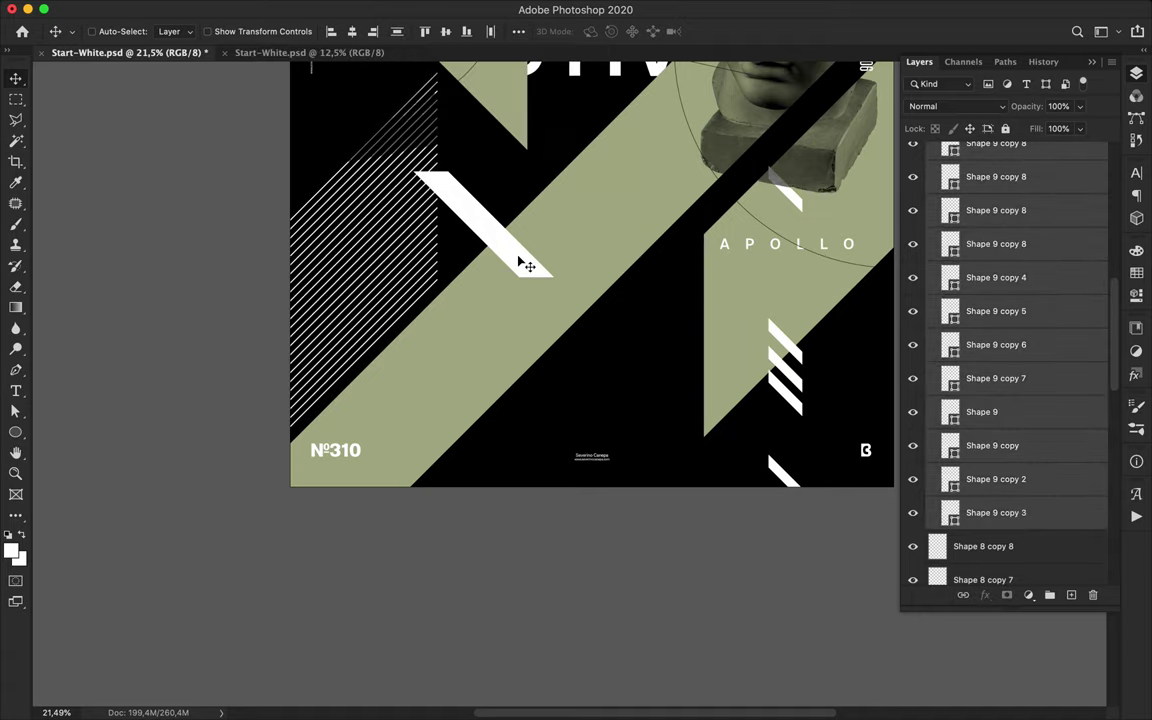
{"action": "key", "text": "super+g"}
{"action": "key", "text": "super+0"}
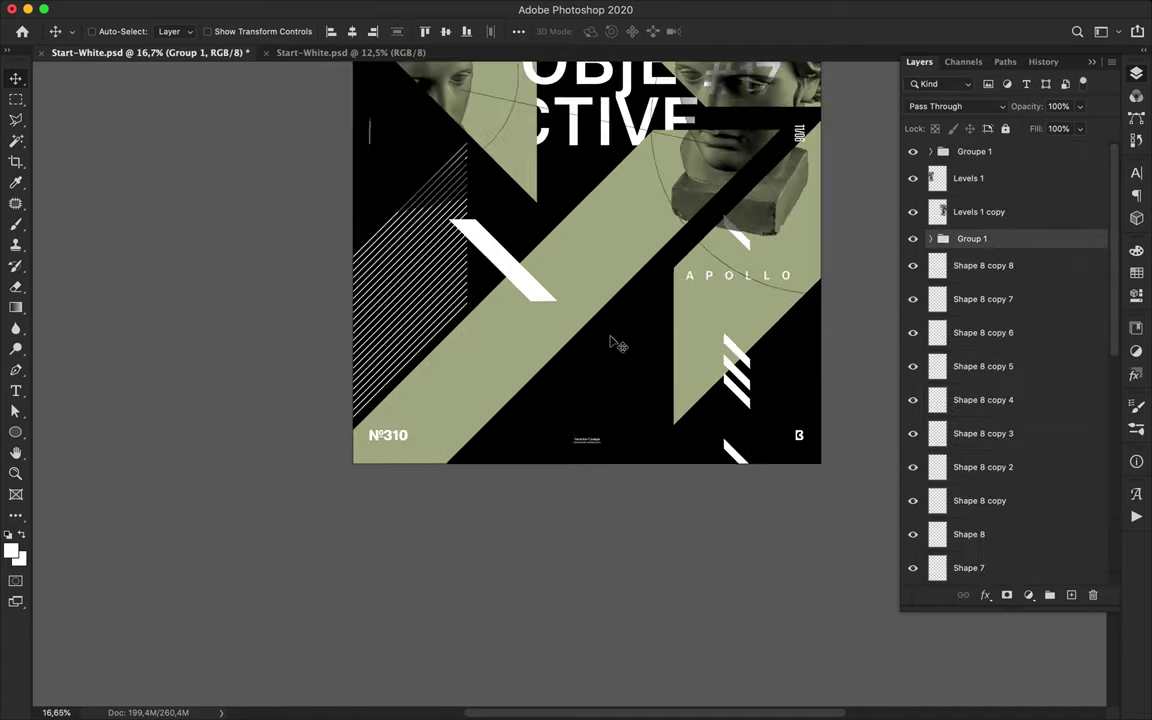
{"action": "left_click", "coordinate": [782, 8]}
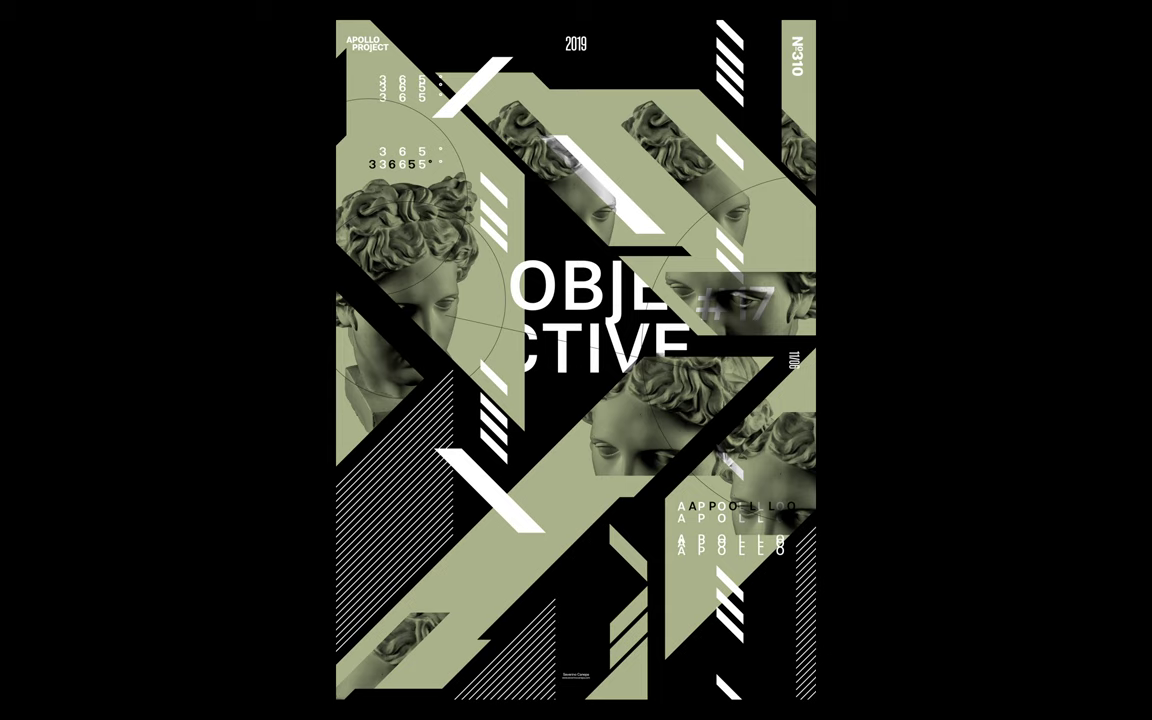